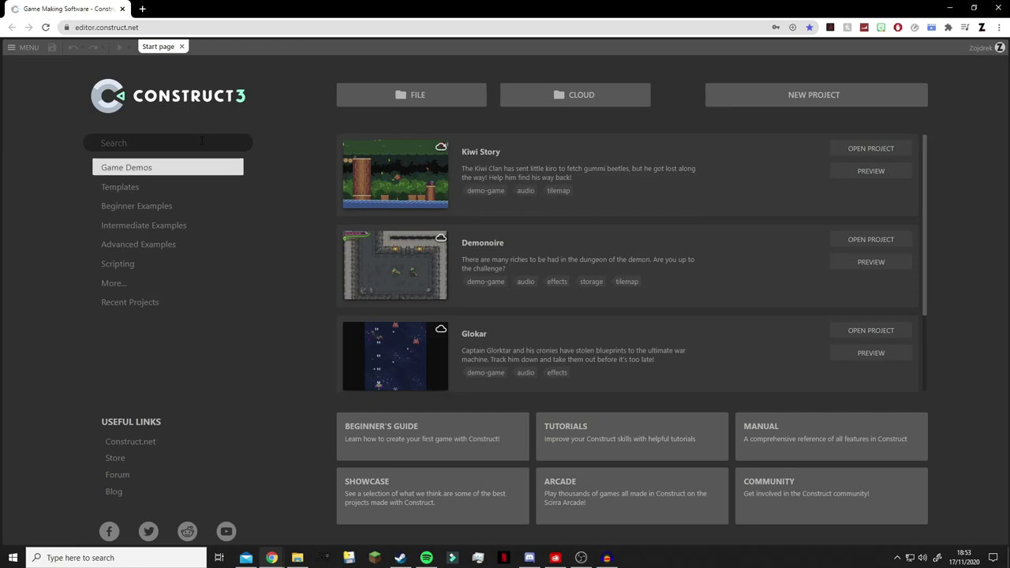
- Start a new project named 2dGameYT with Optimize for pixel art enabled
left_click(742, 94)
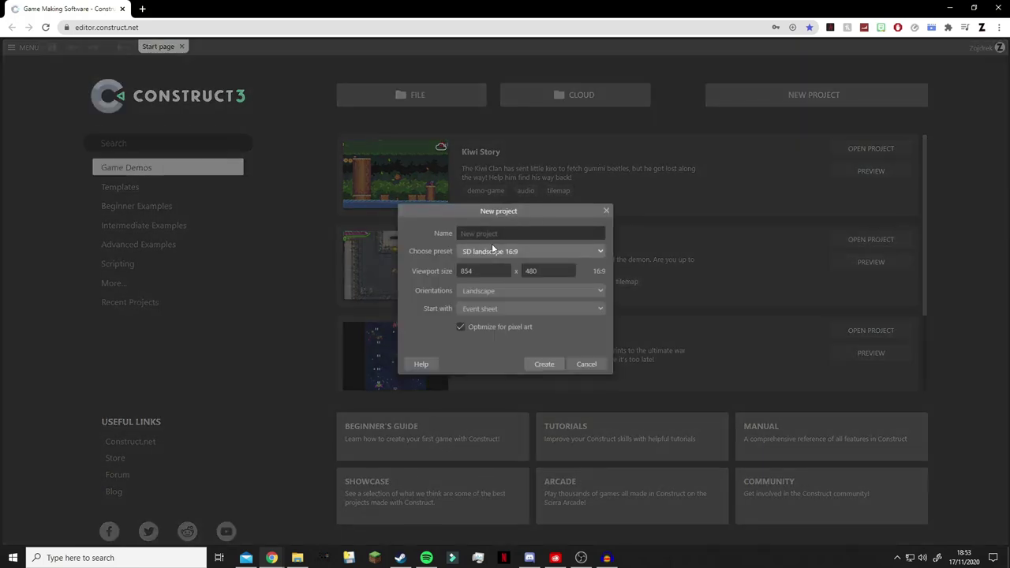
left_click_drag(583, 210, 605, 203)
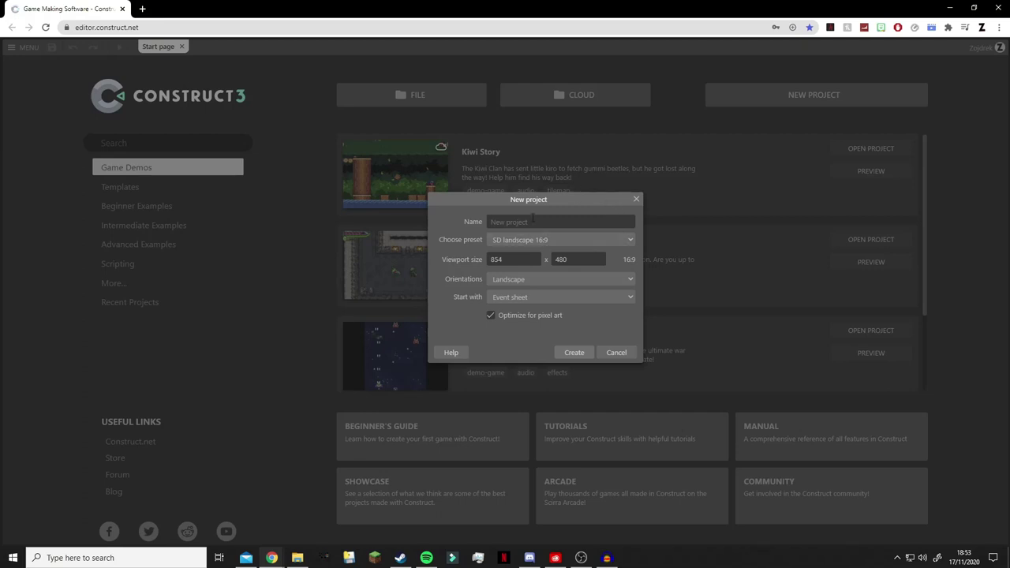
left_click_drag(450, 199, 431, 186)
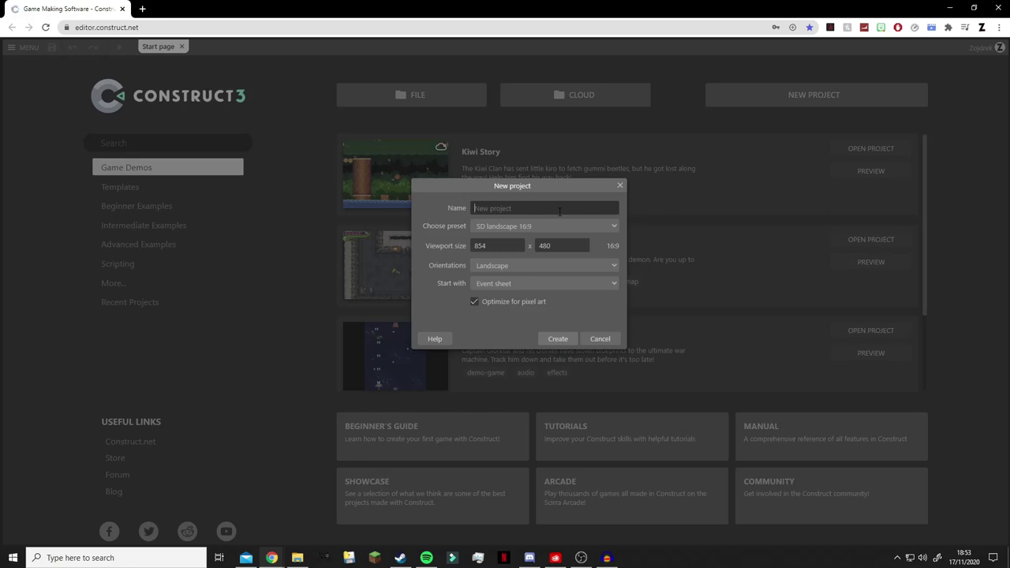
type("2dGameYT")
left_click(477, 304)
- Create the project, then rename Layout 1's Layer 0 to Background
left_click(559, 340)
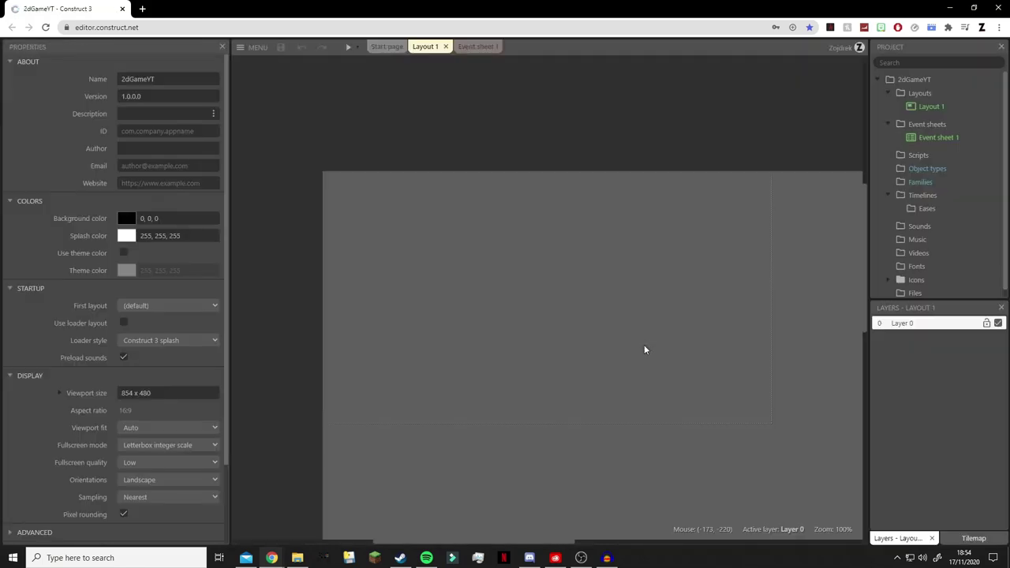
scroll(516, 332, "down", 1, "ctrl")
middle_click_drag(571, 295, 574, 334)
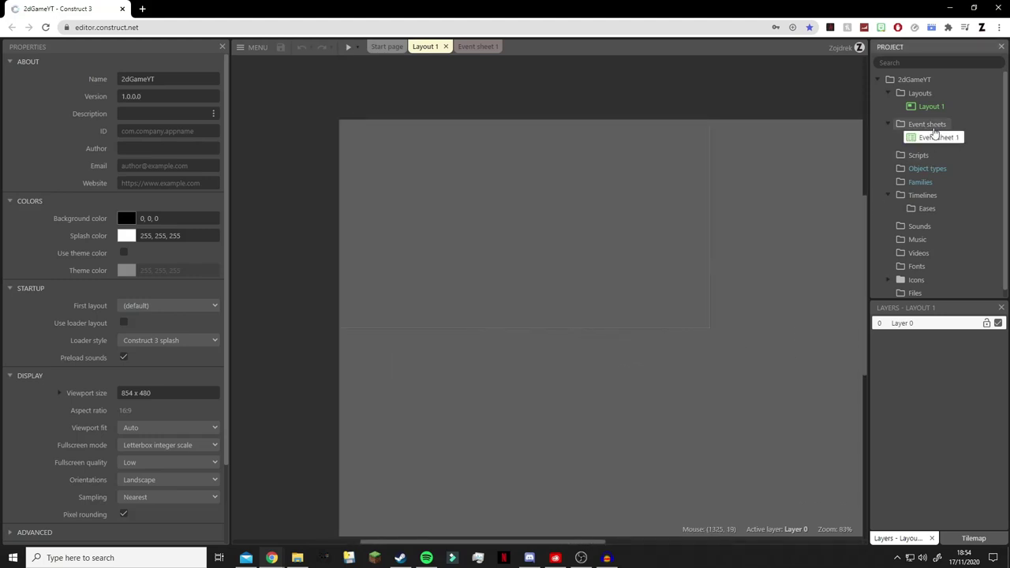
left_click(924, 106)
left_click(911, 323)
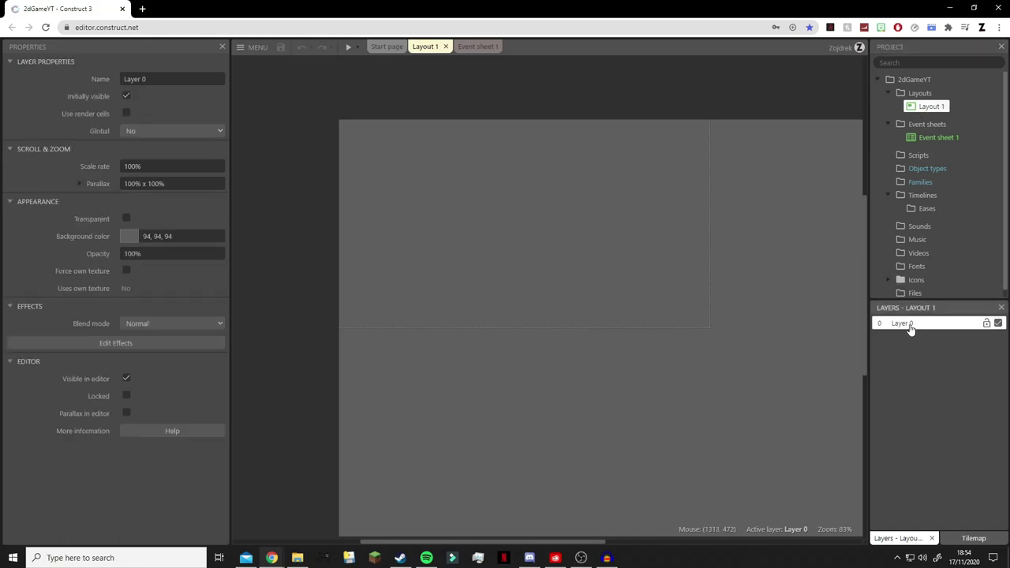
right_click(911, 325)
left_click(932, 342)
right_click(935, 323)
left_click(960, 386)
double_click(920, 325)
type("Background")
key("Return")
- Add two new layers on top named Game and UI
right_click(928, 330)
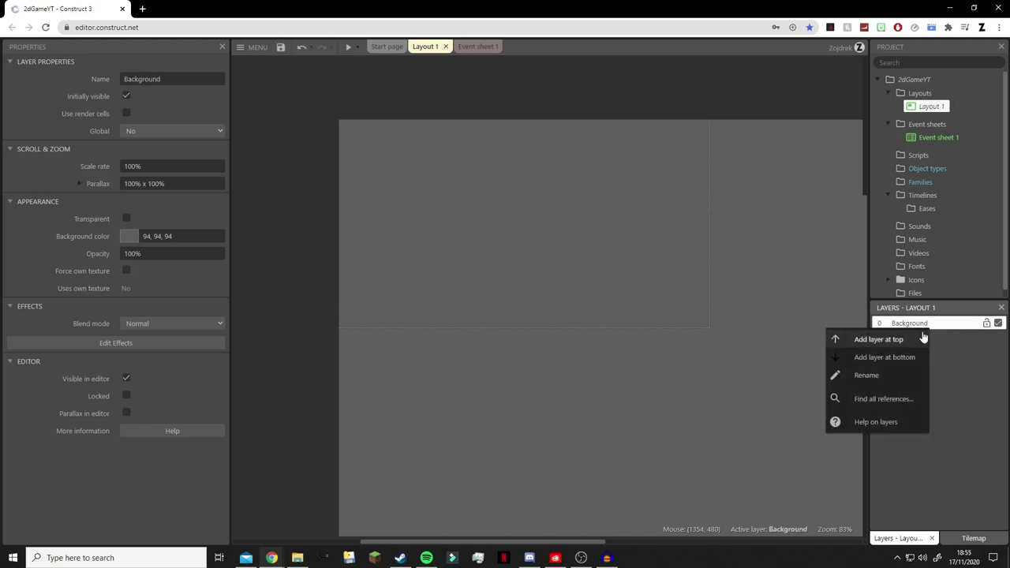
left_click(913, 339)
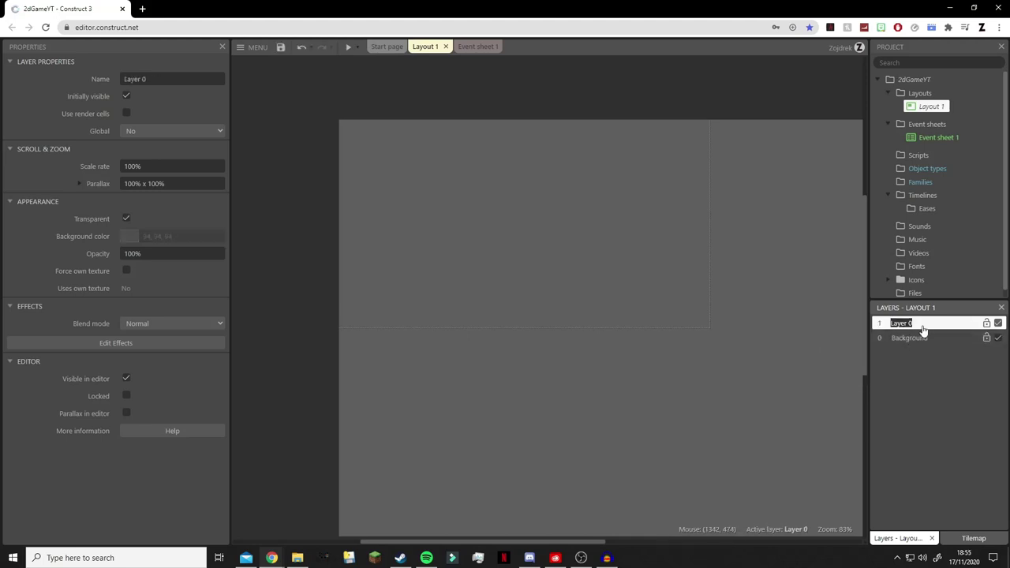
type("Game")
key("Return")
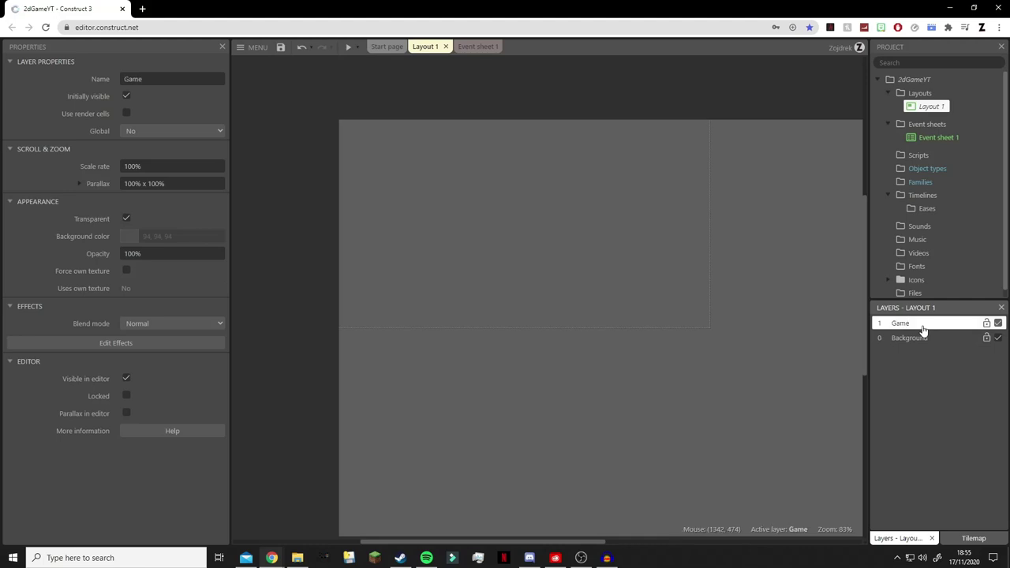
right_click(922, 330)
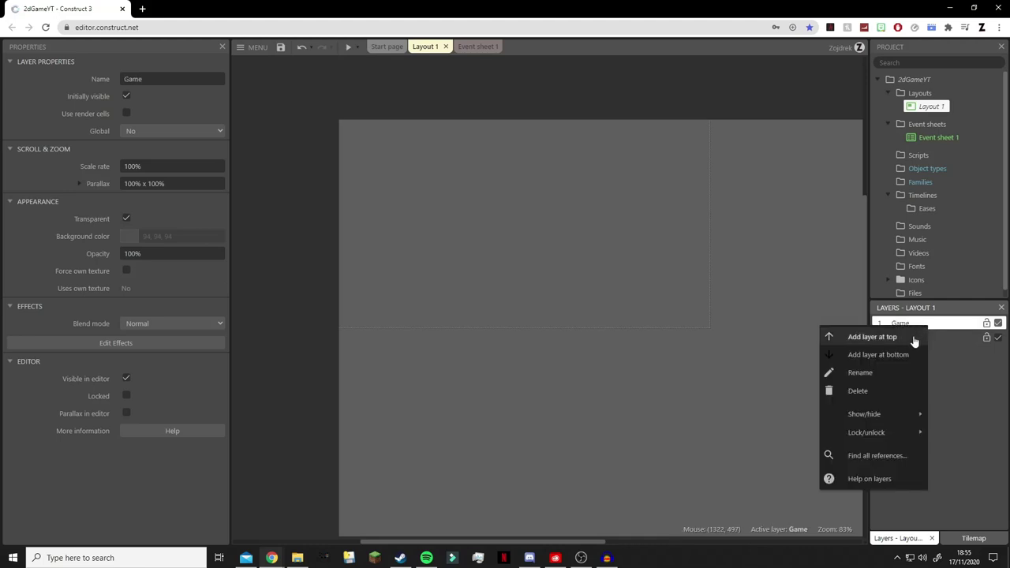
left_click(912, 337)
type("UI")
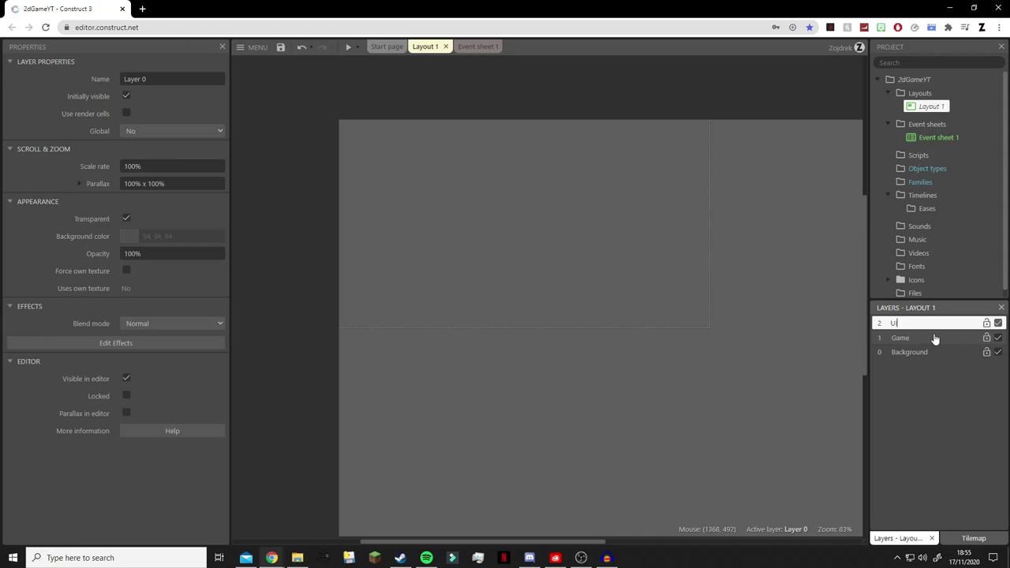
key("Return")
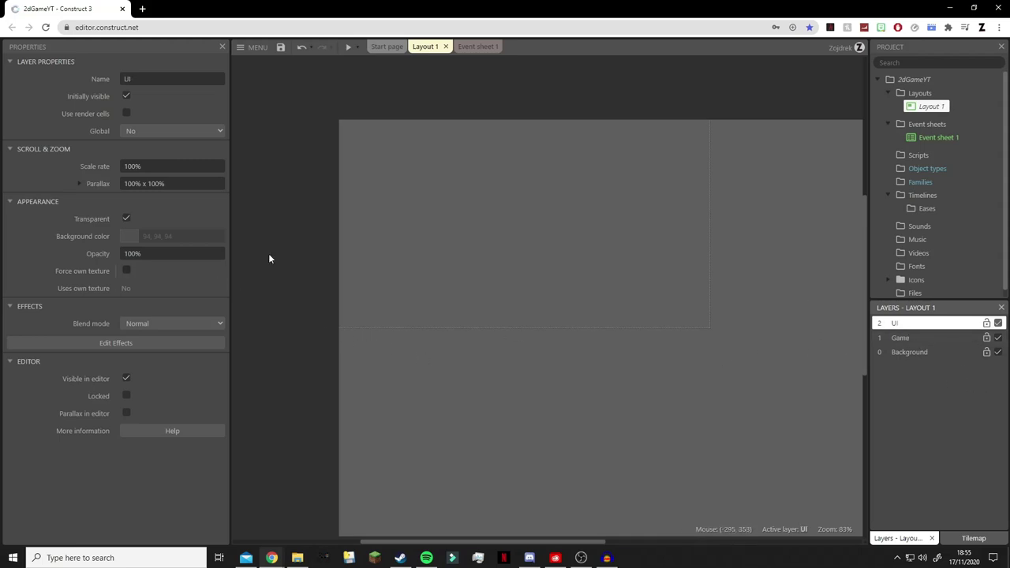
- Set the Background layer's background colour to black (0, 0, 0)
left_click(943, 355)
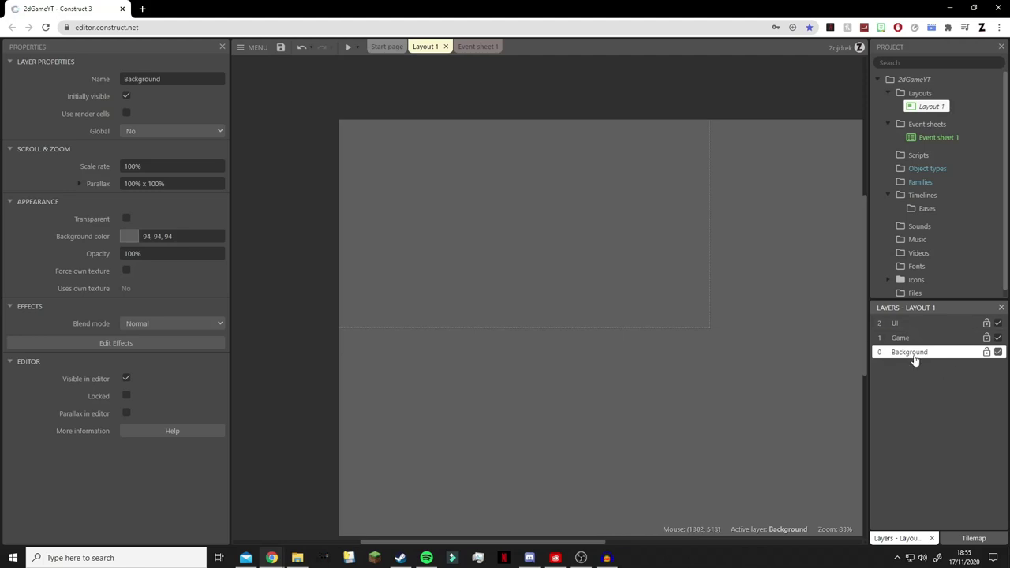
left_click(129, 237)
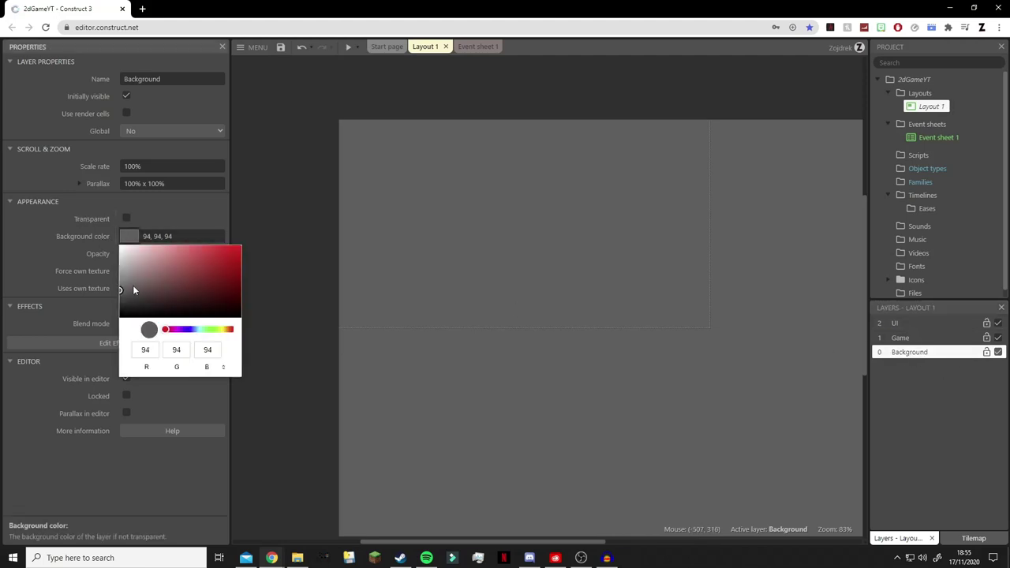
left_click_drag(123, 288, 141, 315)
left_click(52, 283)
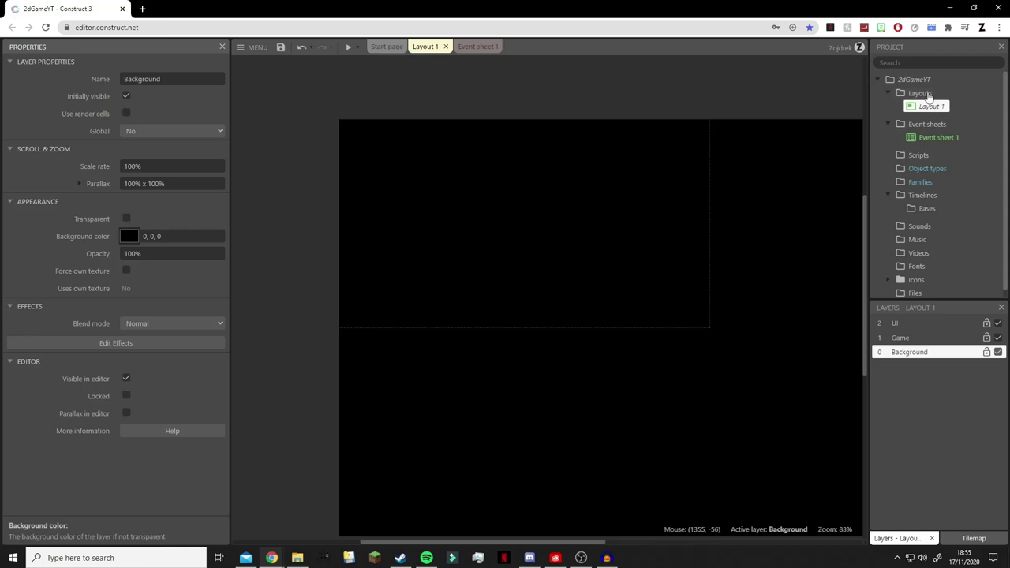
- Copy the project's 854 x 480 viewport size value
left_click(917, 81)
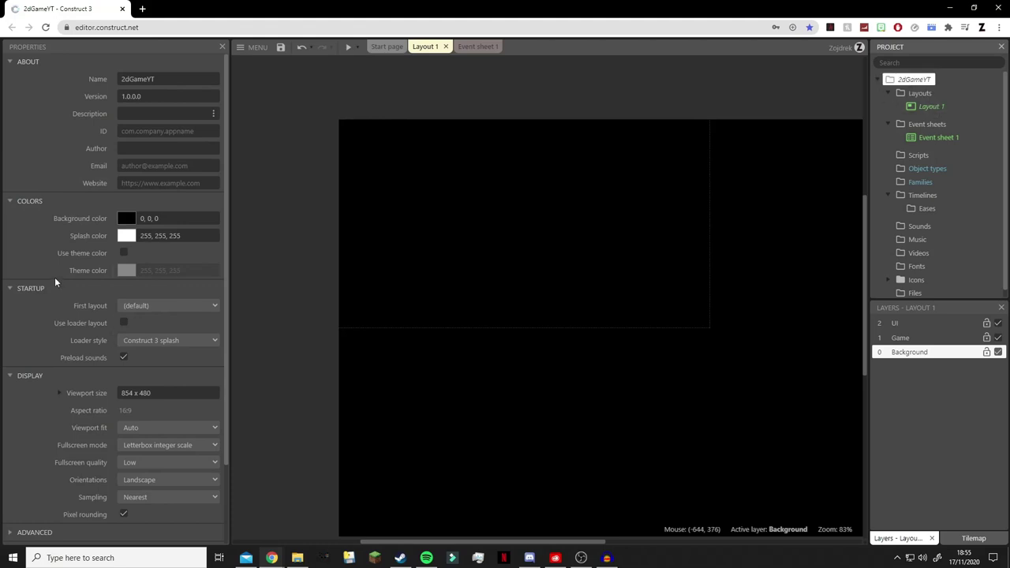
scroll(56, 286, "down", 1)
left_click(195, 339)
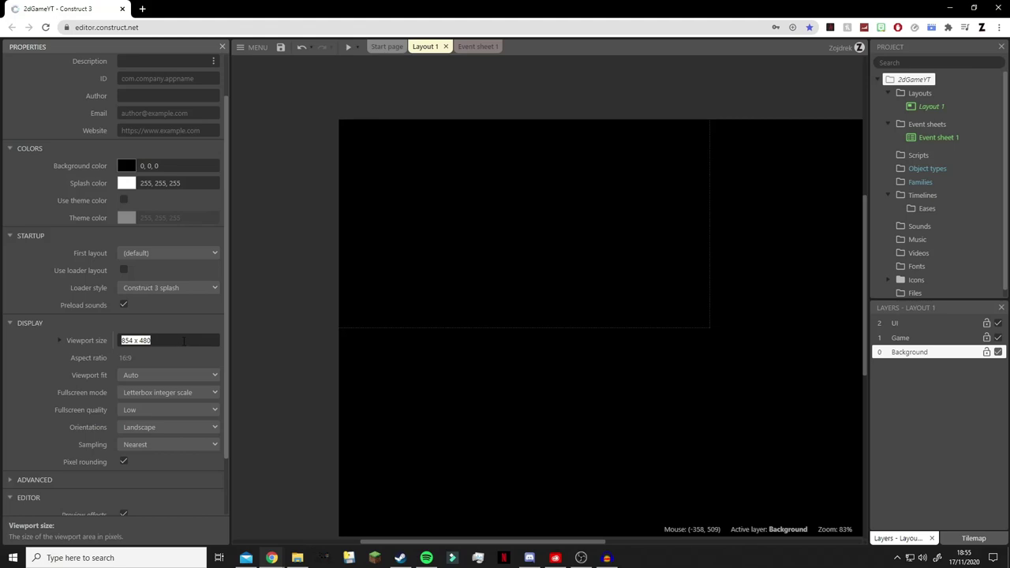
right_click(184, 340)
left_click(223, 380)
- Paste 854 x 480 into Layout 1's Margins and Size
left_click(930, 109)
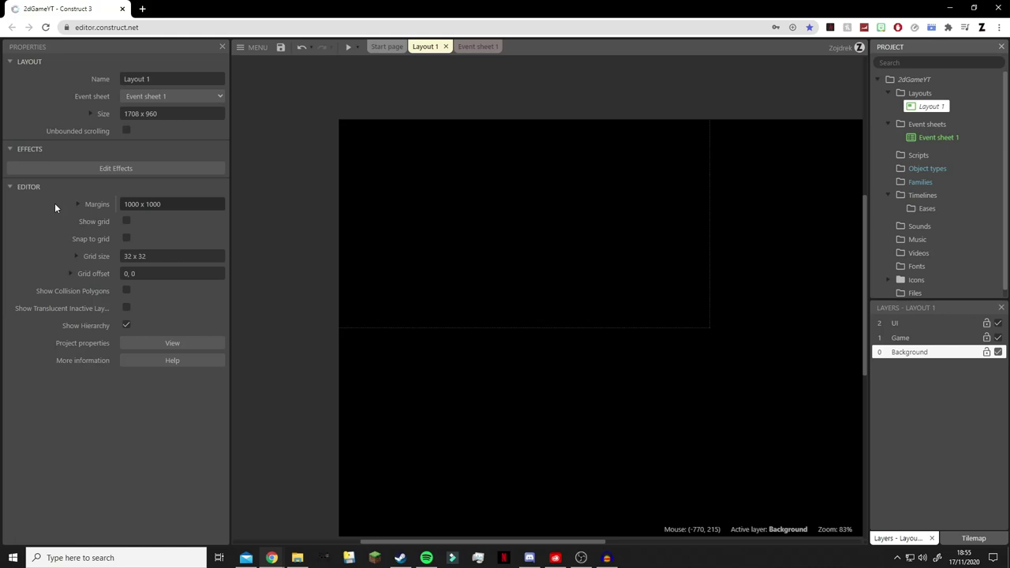
left_click(195, 204)
key("ctrl+v")
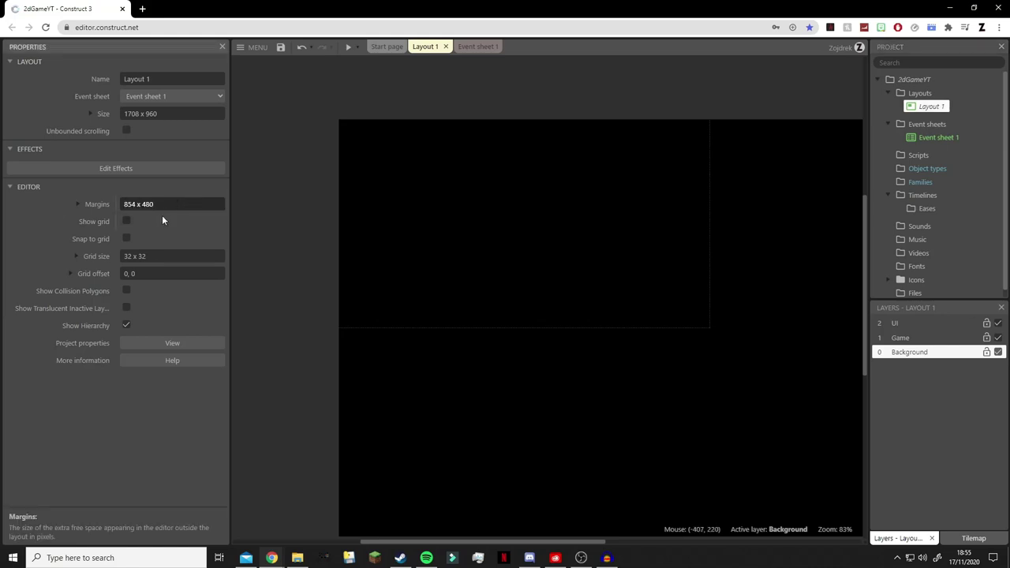
left_click(185, 114)
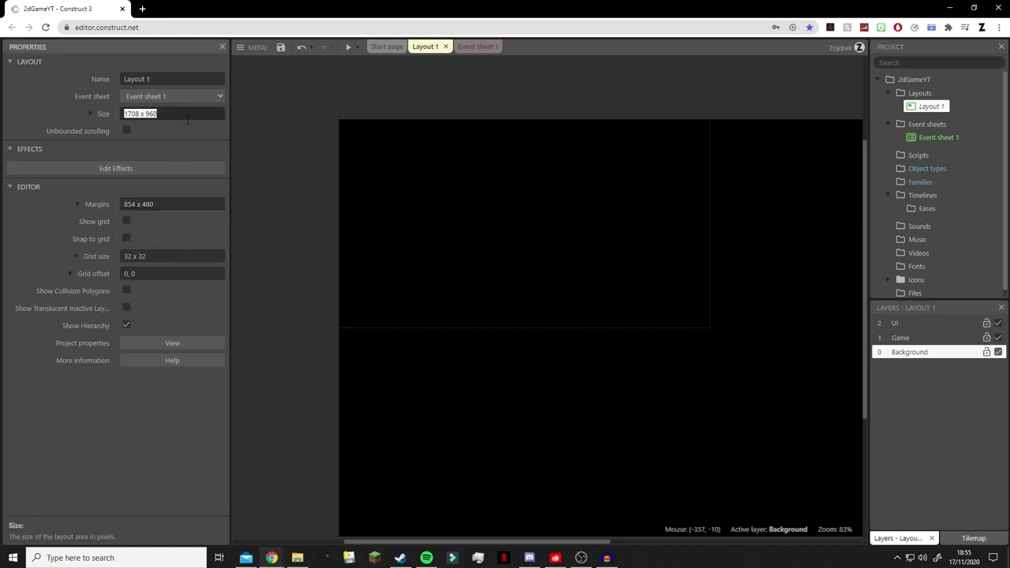
key("ctrl+v")
key("Tab")
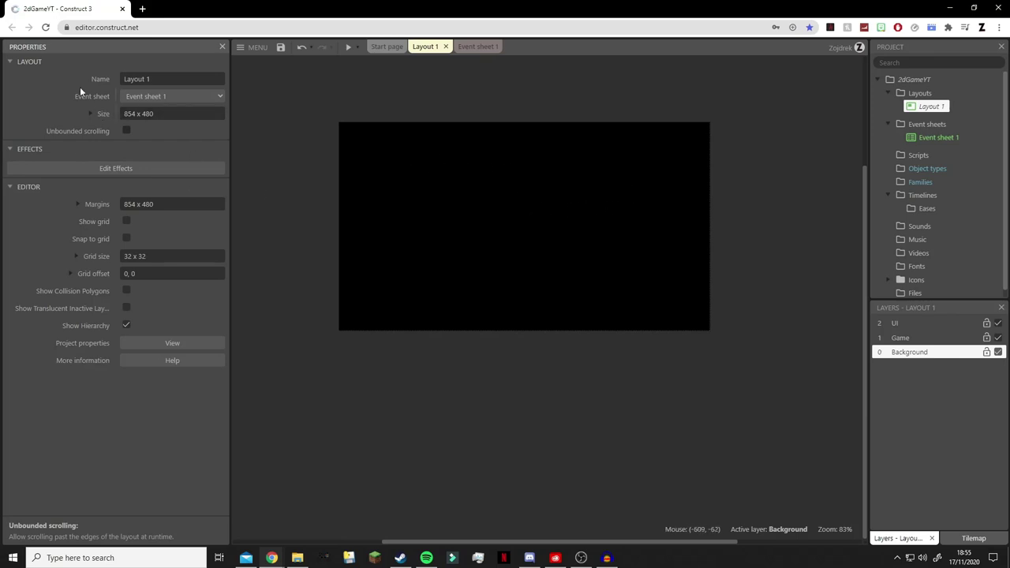
left_click(172, 113)
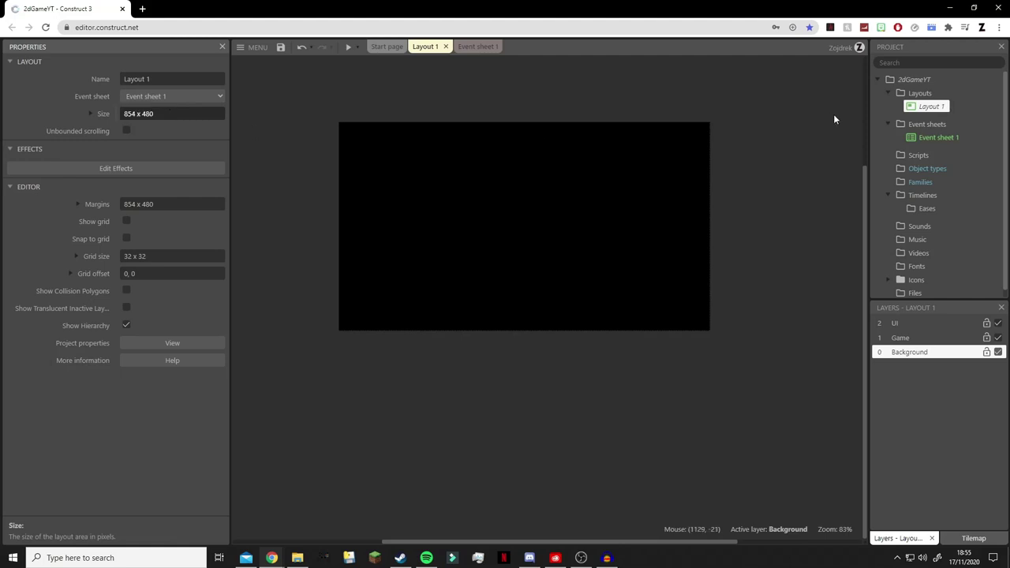
left_click(916, 81)
left_click(932, 108)
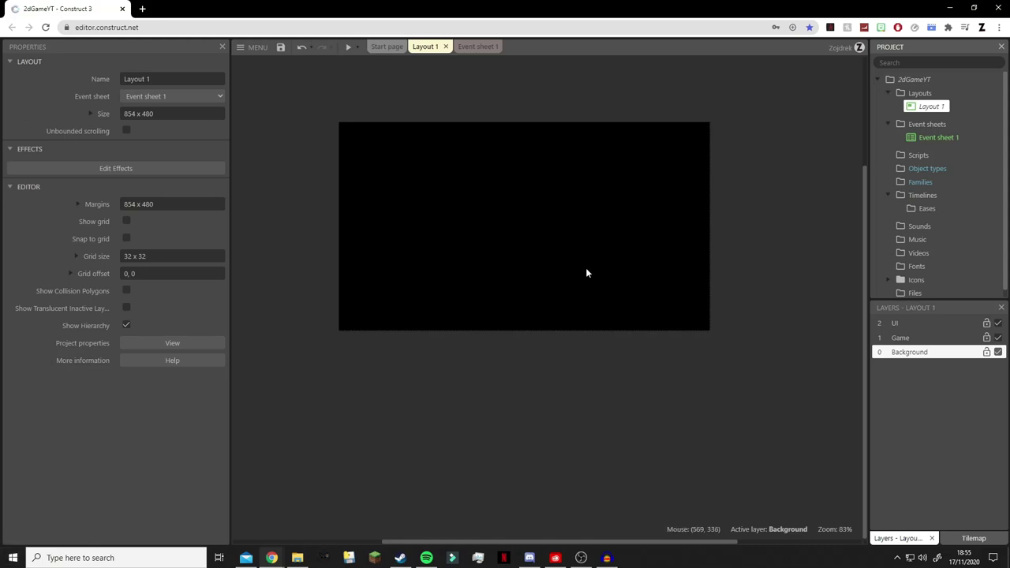
scroll(575, 291, "up", 1)
scroll(574, 291, "down", 1)
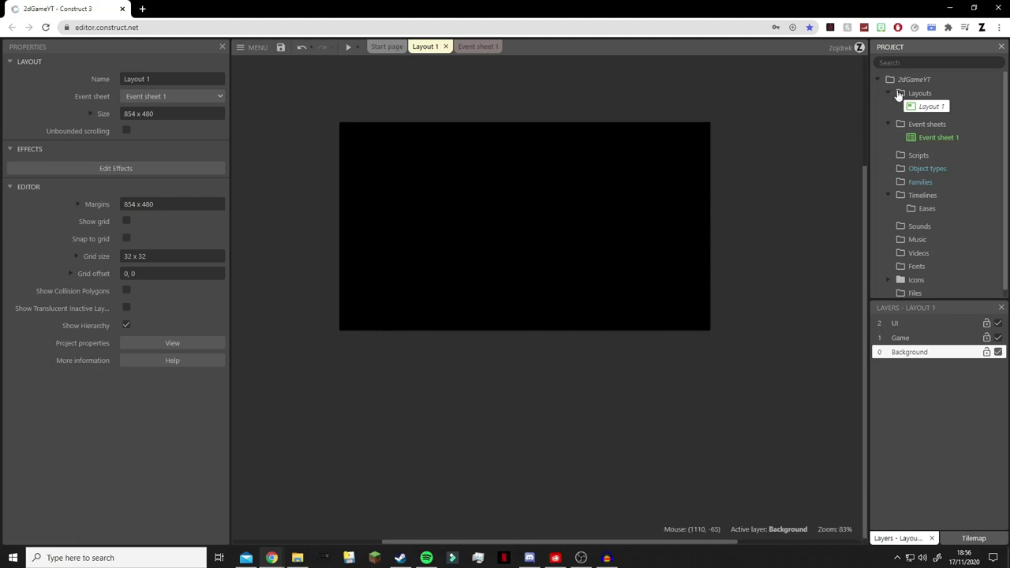
- In the Project bar, rename Layout 1 to Level_1 and Event sheet 1 to MainSheet
left_click(927, 108)
left_click(879, 109)
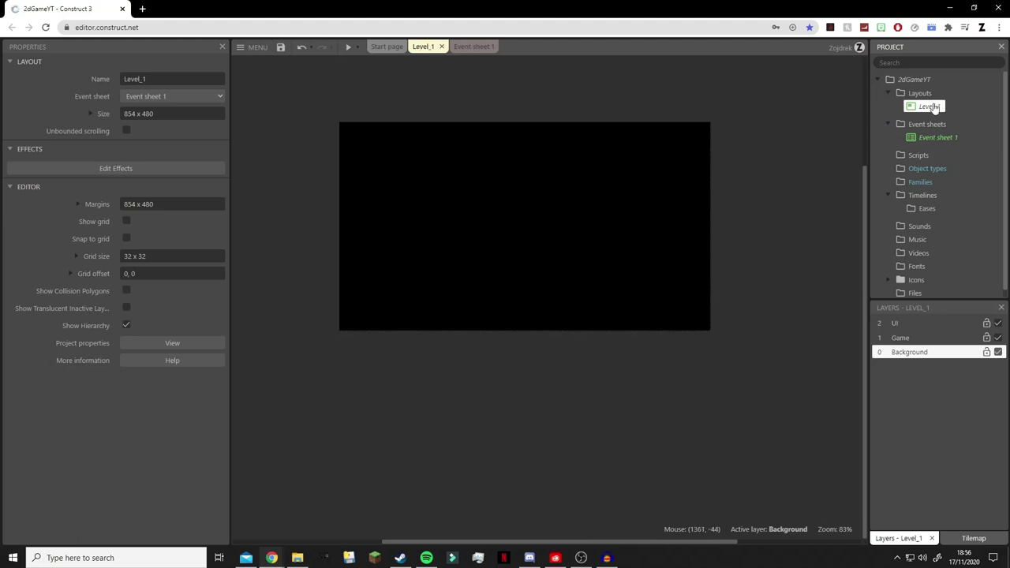
left_click(952, 139)
left_click(953, 138)
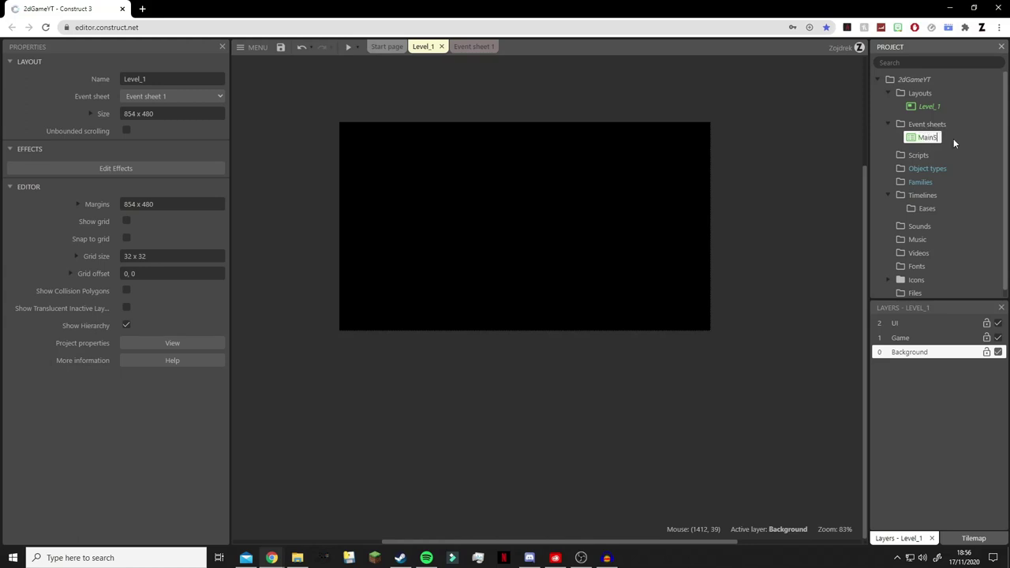
type("heet")
key("Return")
- Insert a new Sprite object and place it in the Level_1 layout
double_click(485, 209)
left_click(655, 165)
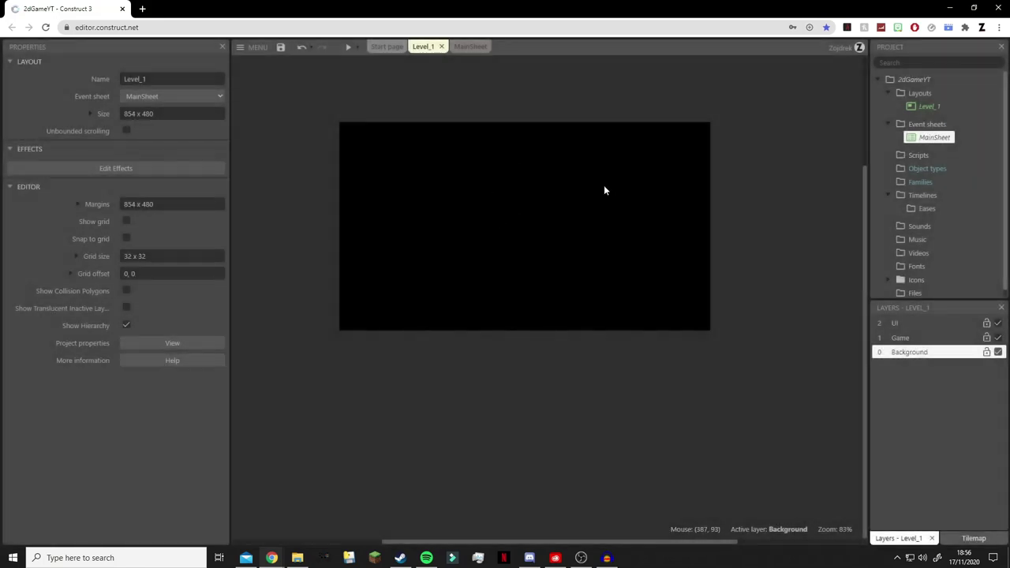
double_click(548, 221)
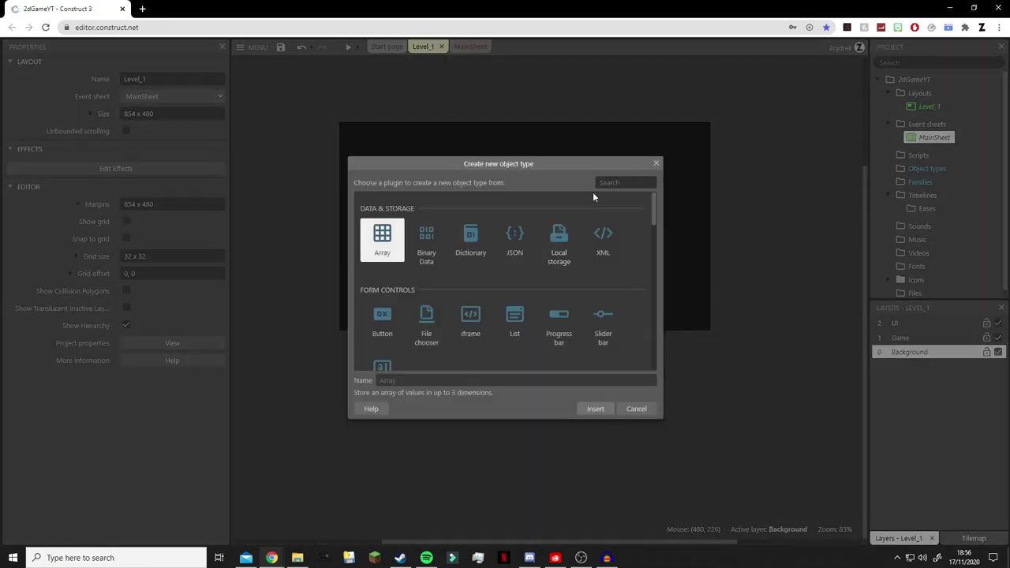
type("sprit")
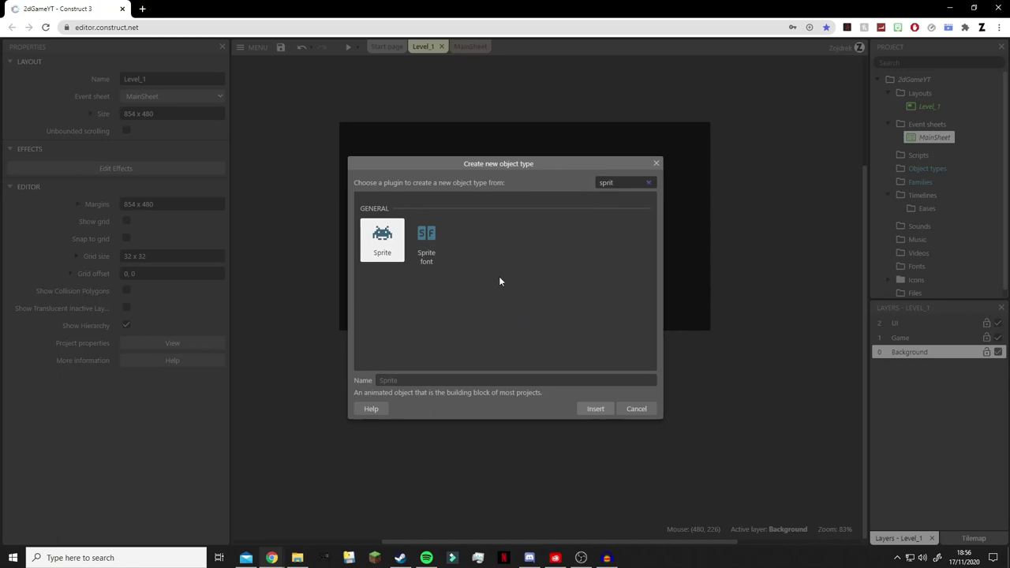
double_click(394, 249)
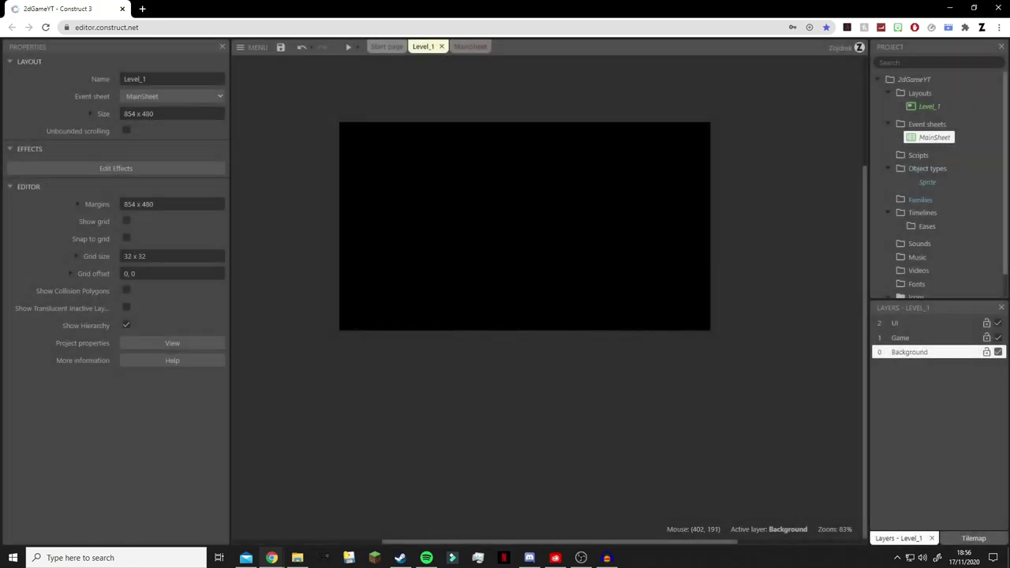
left_click(514, 193)
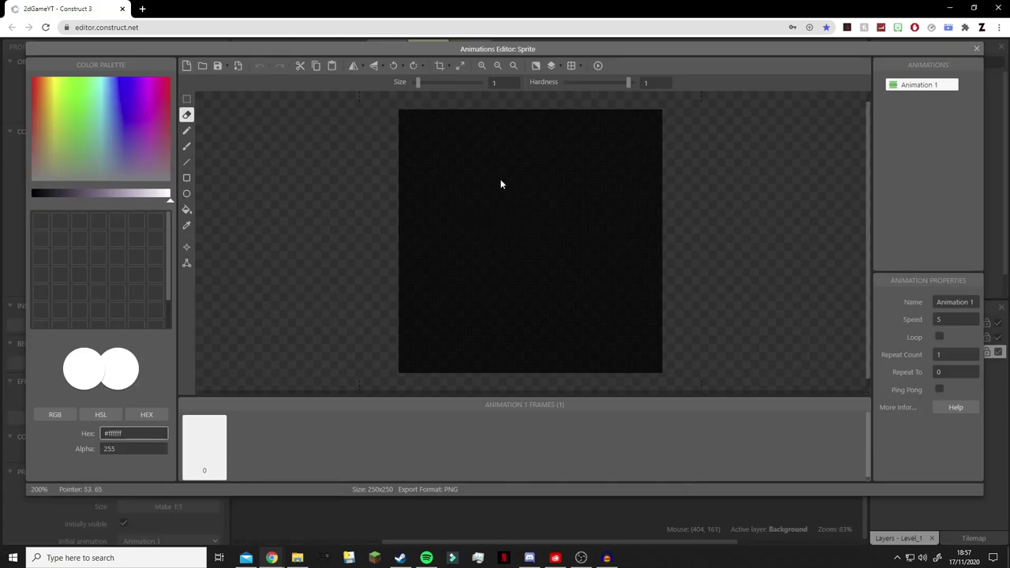
- Resize the sprite's image canvas to 16 x 16 pixels
left_click(460, 69)
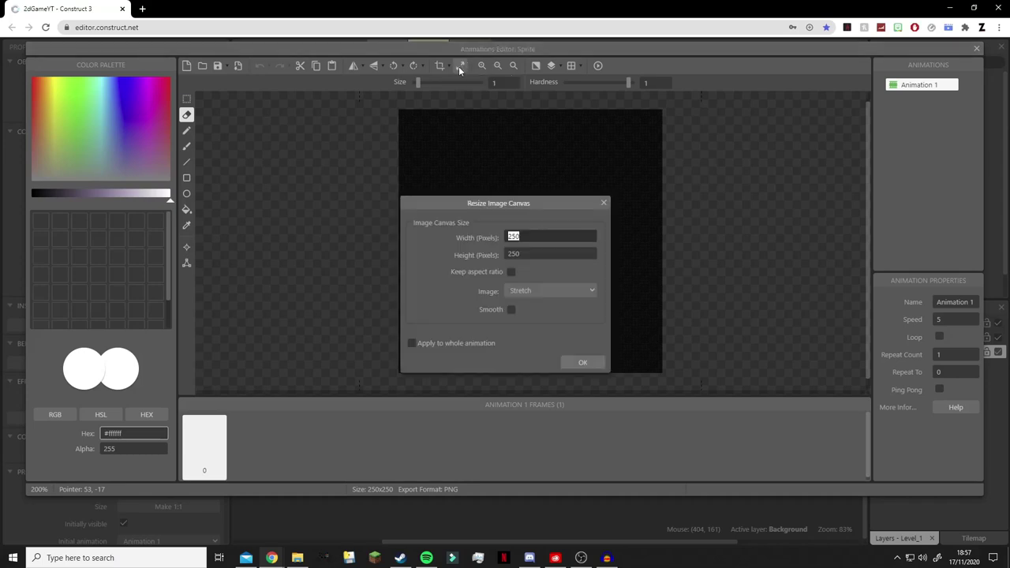
left_click(603, 204)
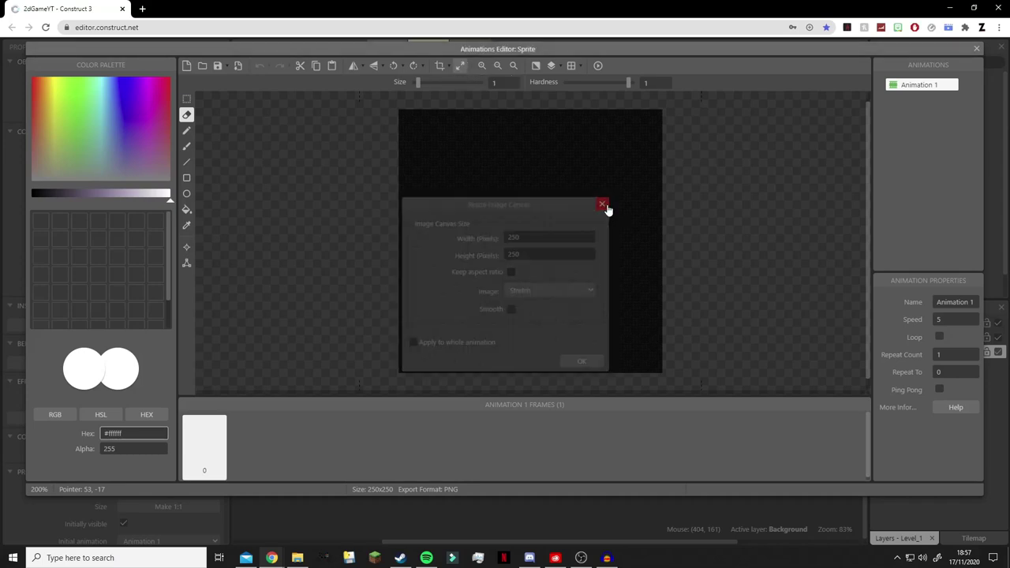
left_click(462, 69)
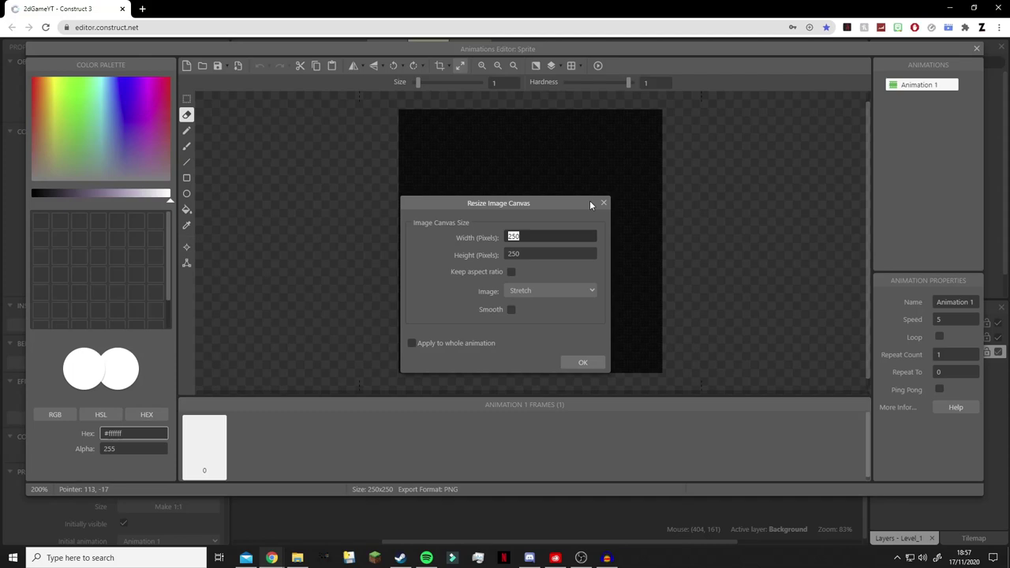
type("16")
key("Tab")
type("16")
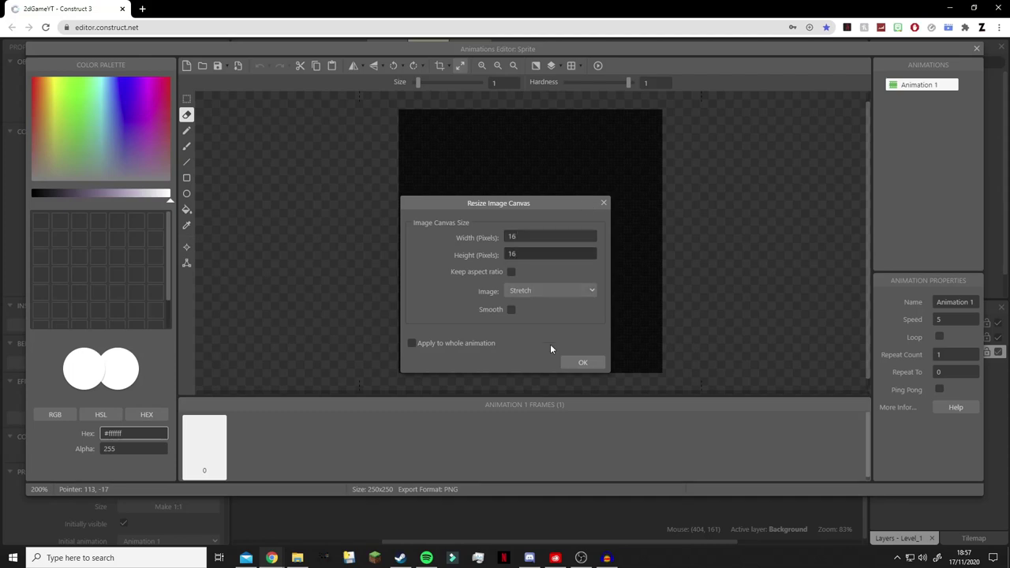
left_click(582, 362)
scroll(525, 242, "up", 3)
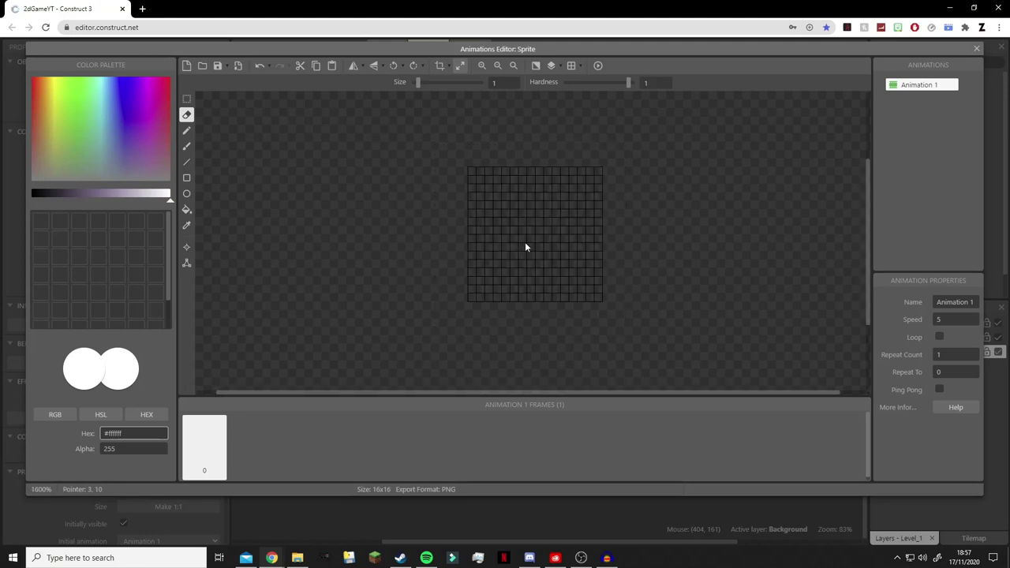
scroll(572, 222, "up", 1)
scroll(572, 222, "down", 1)
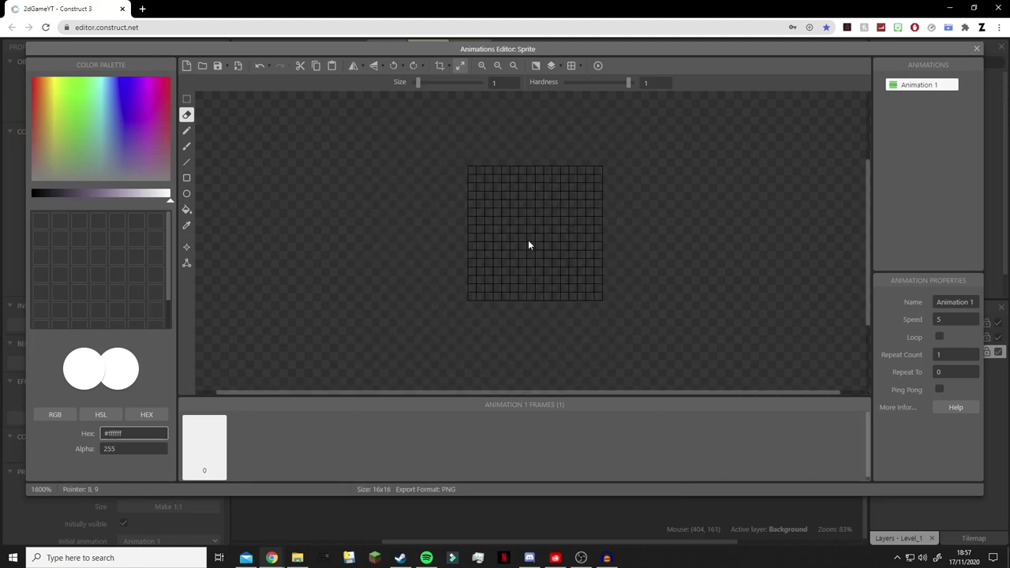
- Shrink the sprite canvas further to 8 x 8 pixels
left_click(460, 66)
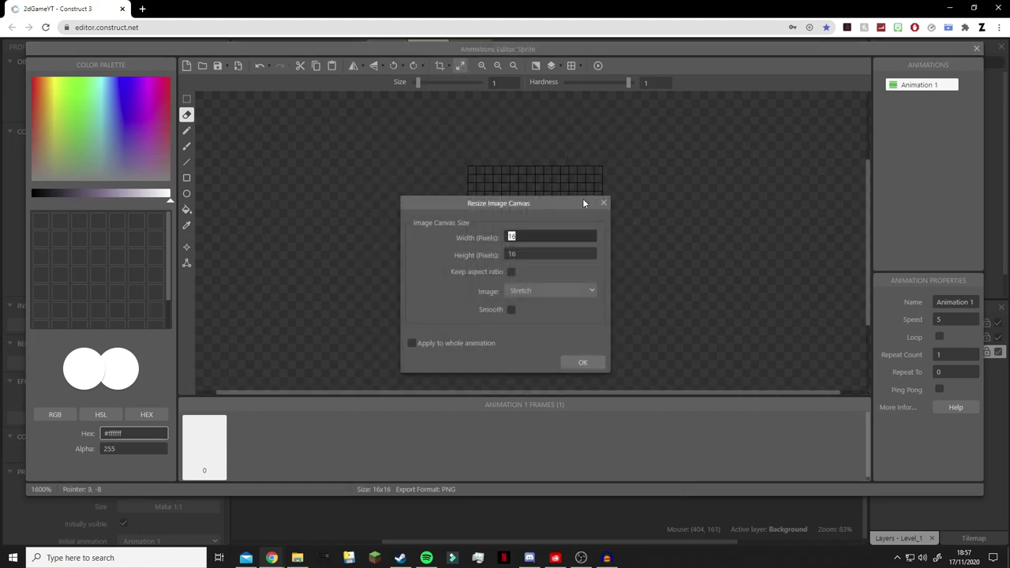
type("8")
key("Tab")
type("8")
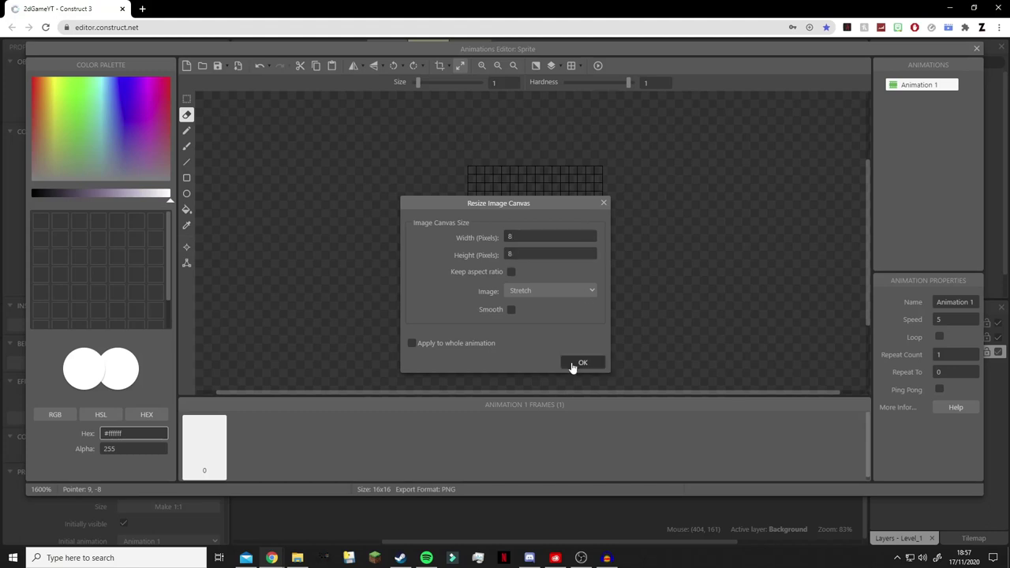
left_click(574, 363)
scroll(550, 243, "up", 1)
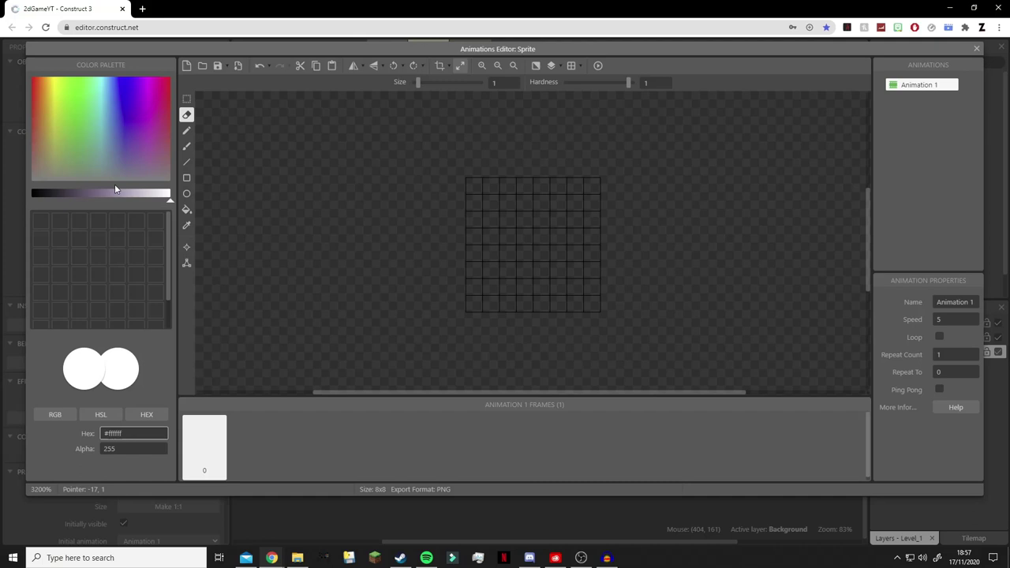
left_click_drag(123, 159, 89, 92)
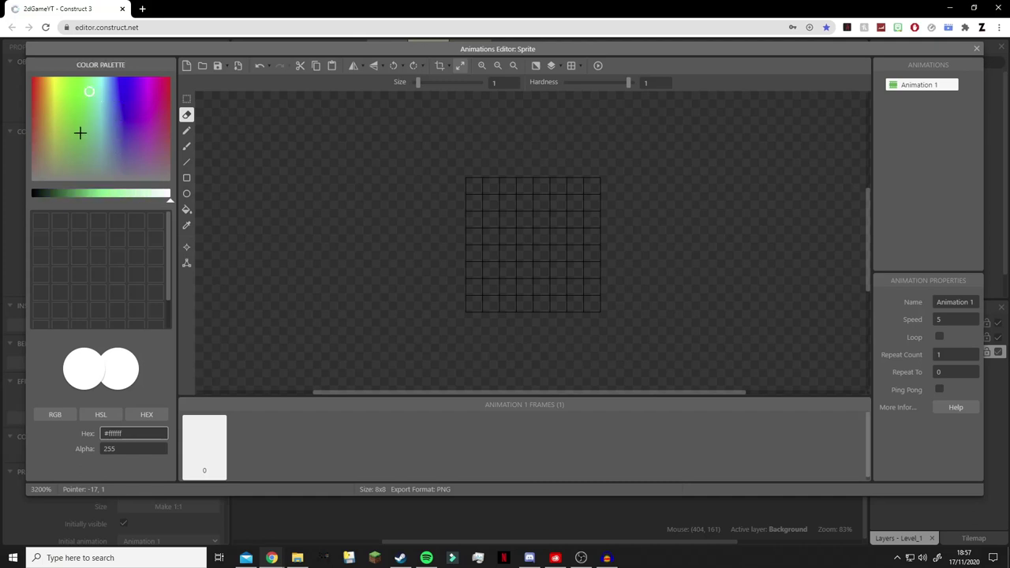
- Draw the sprite's green outline and bottom edge with the pencil
left_click(98, 199)
left_click_drag(98, 199, 95, 199)
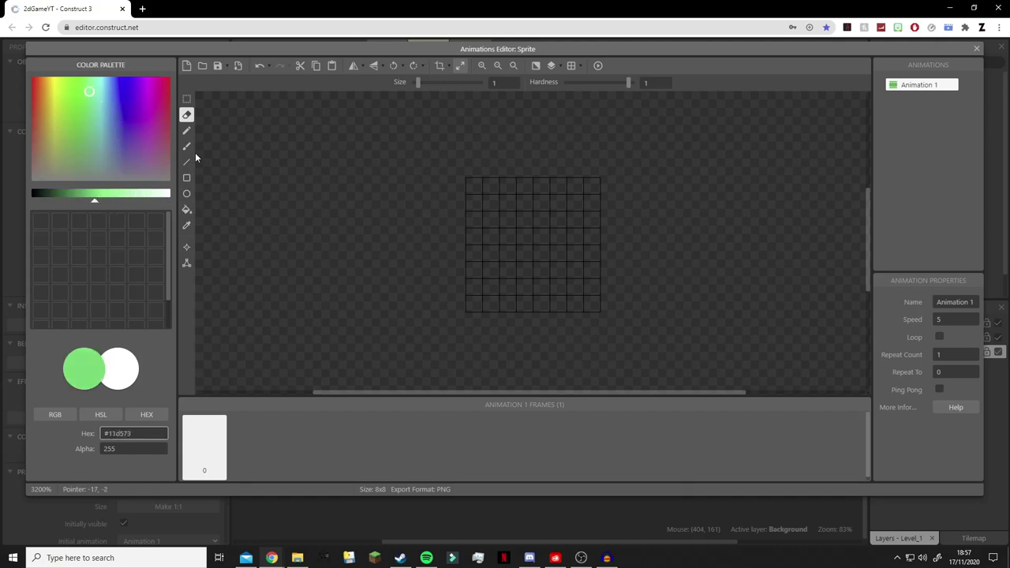
left_click(190, 133)
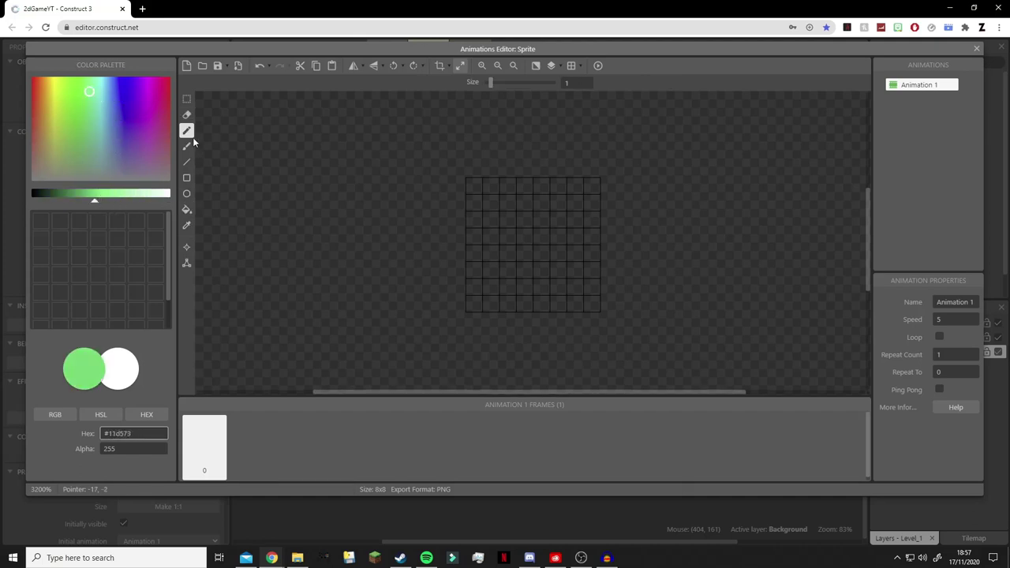
left_click(524, 203)
left_click(491, 219)
left_click(507, 219)
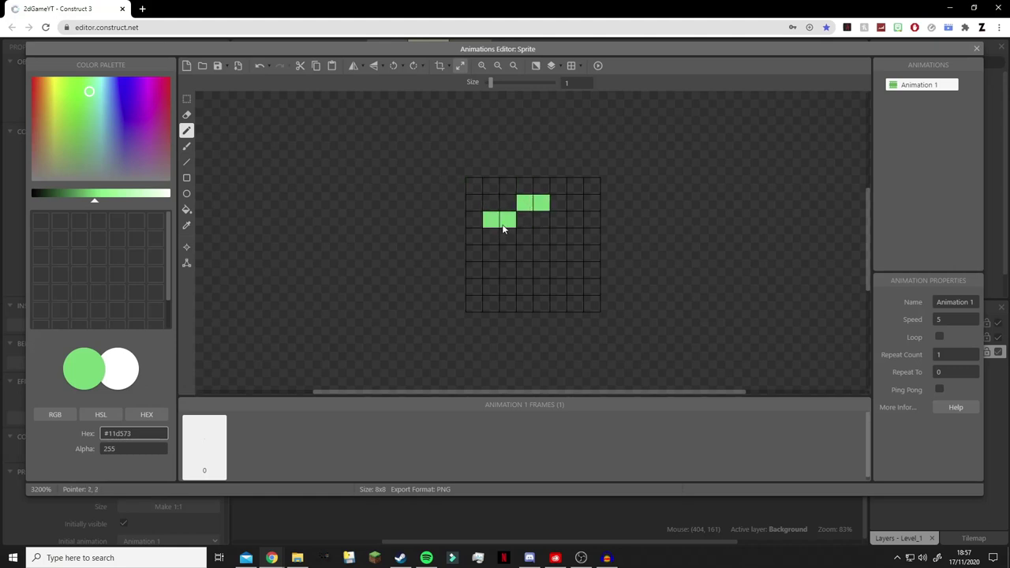
left_click(575, 220)
left_click(558, 220)
mouse_move(575, 232)
left_mouse_down()
mouse_move(574, 280)
mouse_move(582, 294)
mouse_move(595, 292)
mouse_move(588, 310)
mouse_move(474, 303)
mouse_move(489, 280)
mouse_move(490, 230)
left_mouse_up()
left_click_drag(509, 281, 552, 277)
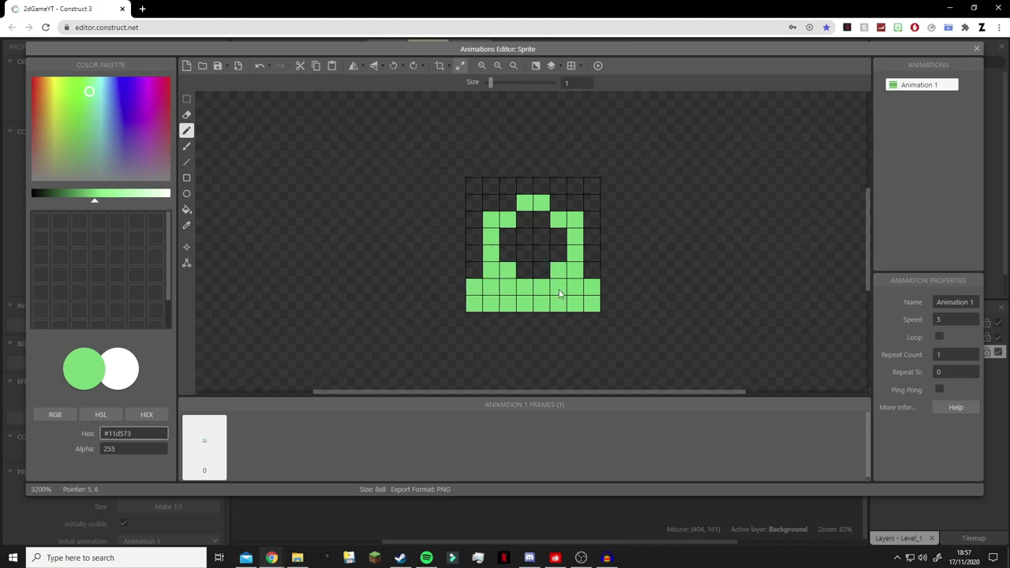
- Fill the inner cells of the figure with near-white
left_click_drag(86, 200, 167, 197)
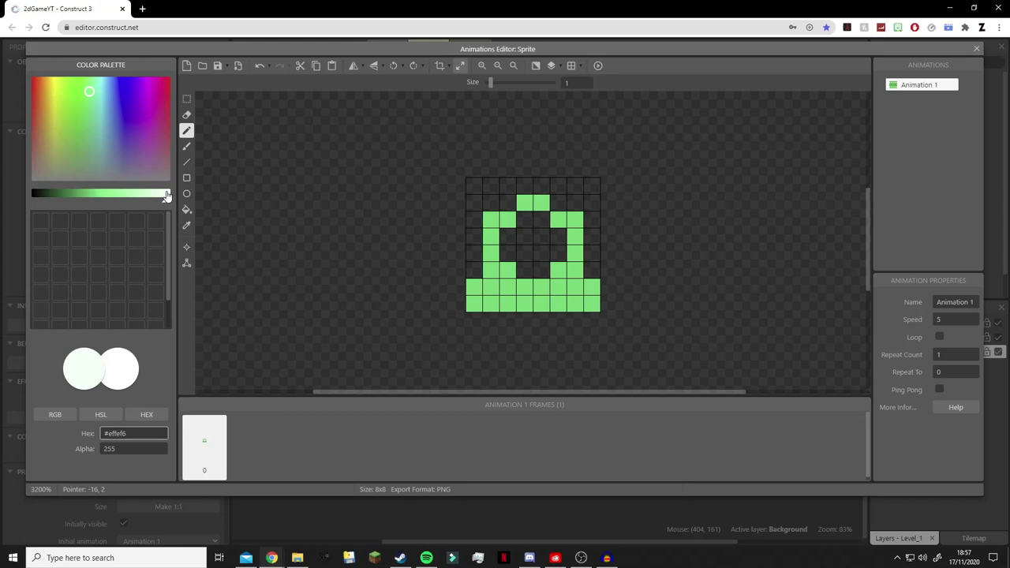
left_click(507, 236)
left_click(507, 252)
left_click(524, 236)
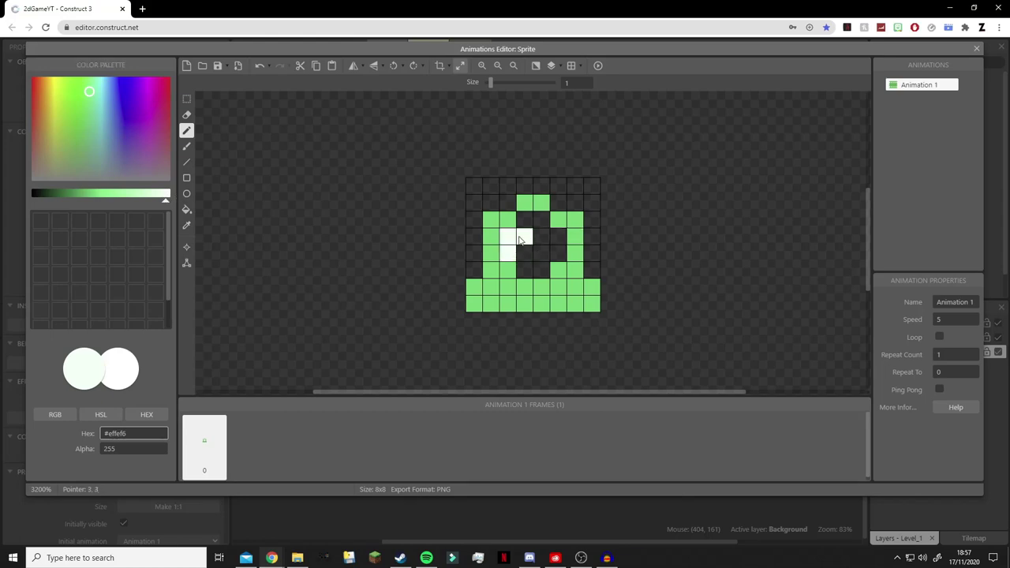
left_click(540, 252)
mouse_move(557, 252)
left_mouse_down()
mouse_move(544, 241)
mouse_move(524, 252)
left_mouse_up()
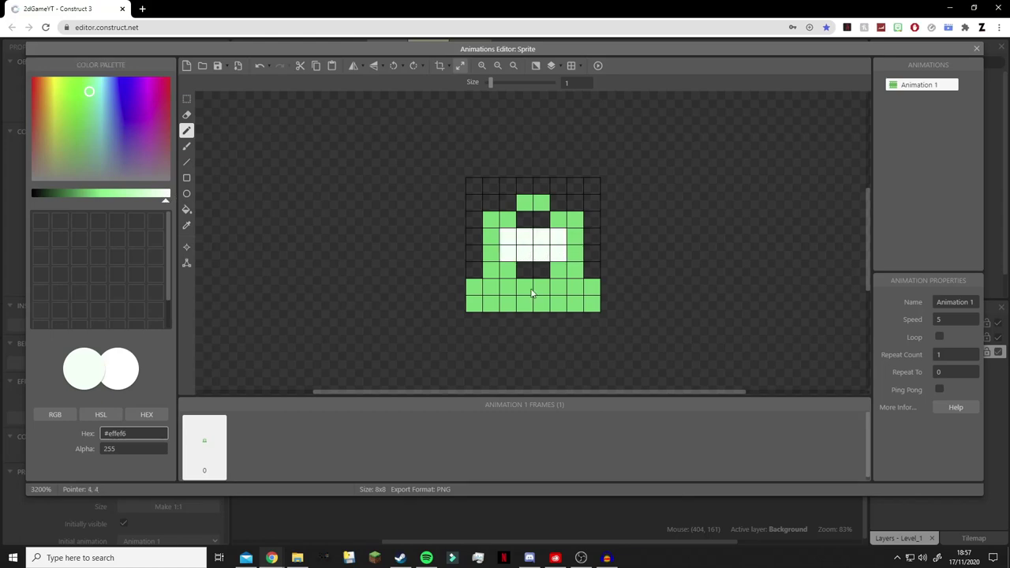
- Add dark green detail pixels inside, then close the Animations Editor
left_click_drag(165, 199, 41, 198)
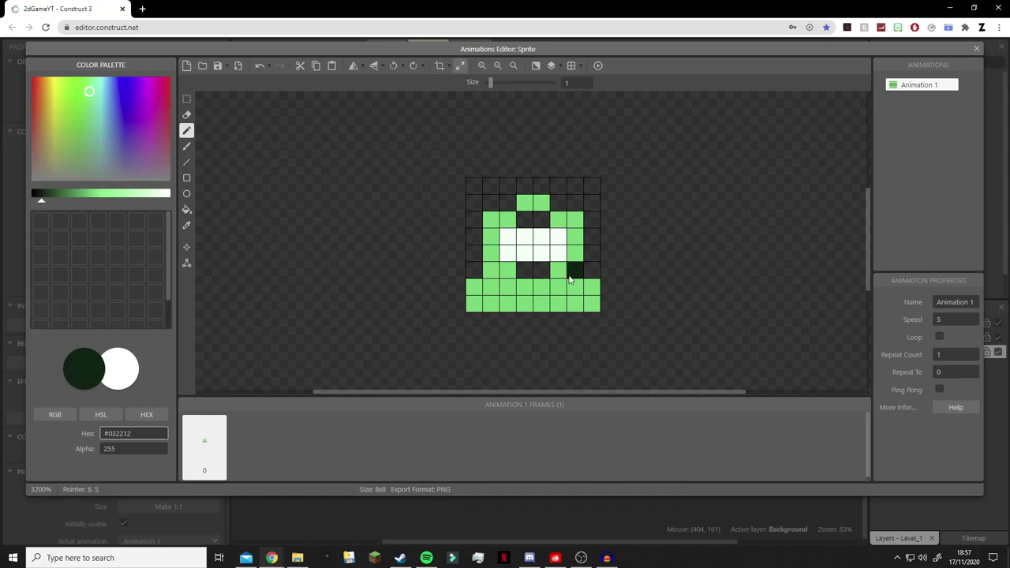
left_click_drag(524, 270, 541, 270)
left_click(528, 222)
left_click(541, 220)
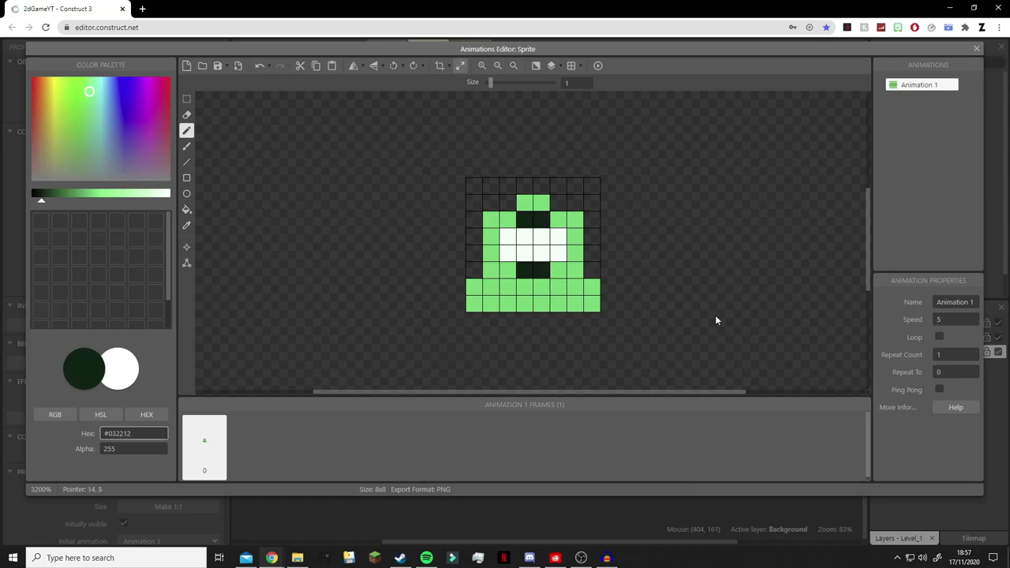
left_click(977, 49)
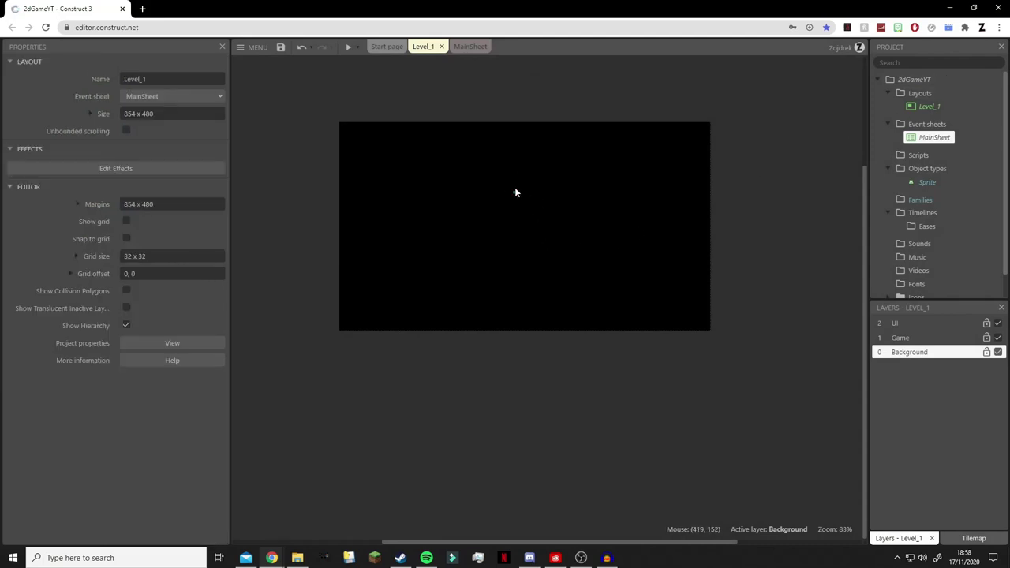
- Set the green sprite's X and Y scale to 500%
left_click(514, 192)
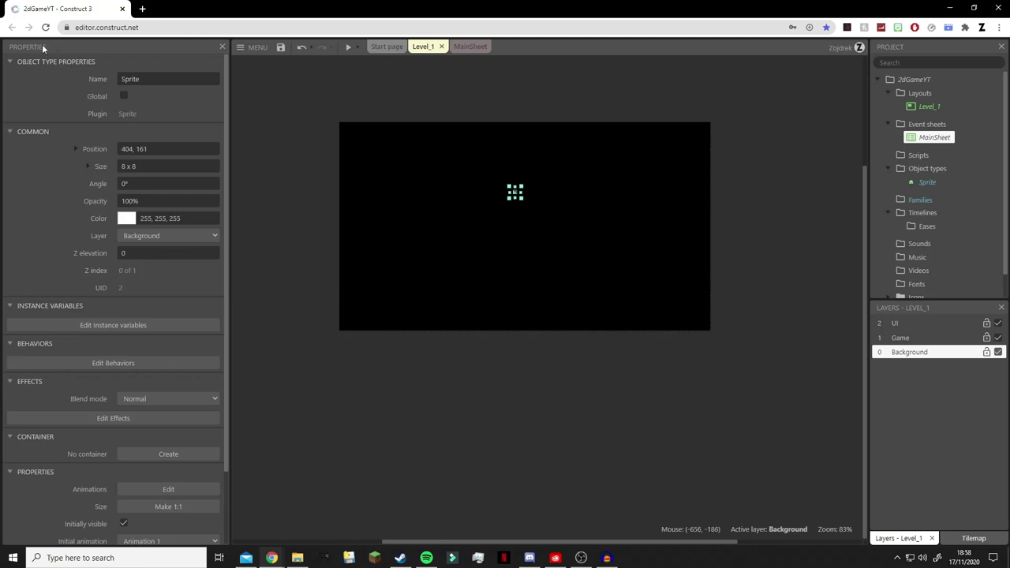
left_click(89, 166)
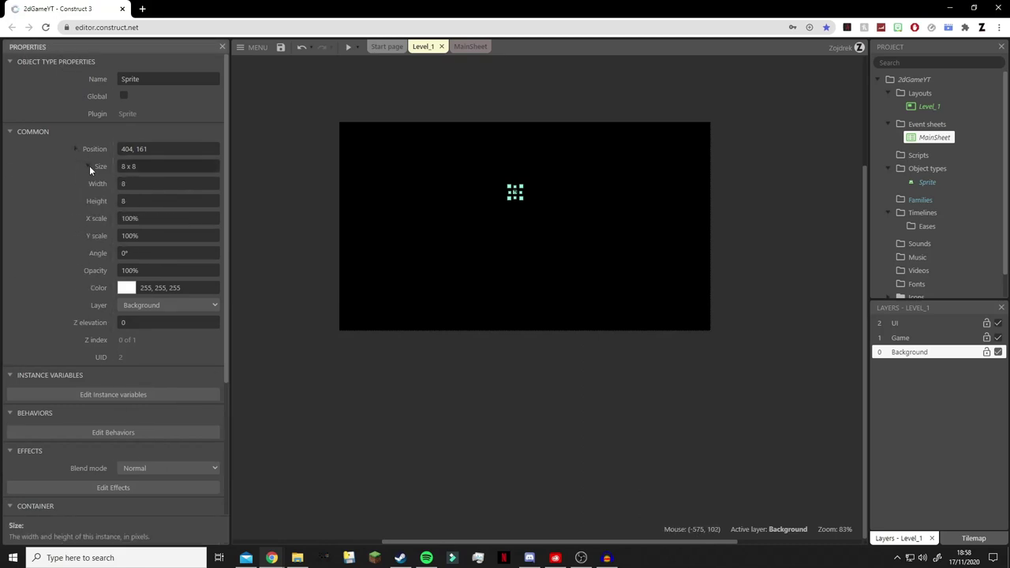
left_click(147, 221)
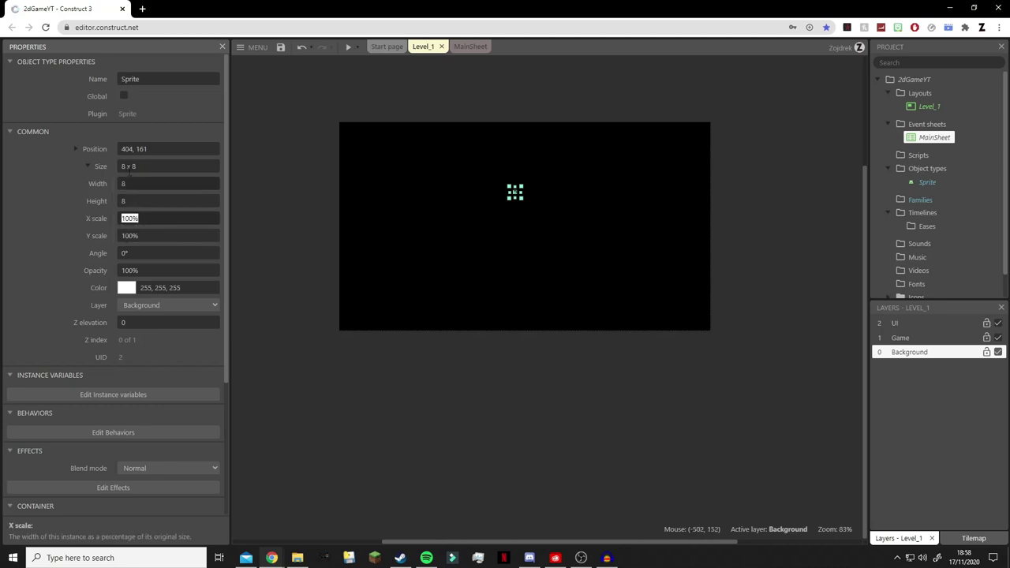
left_click(129, 167)
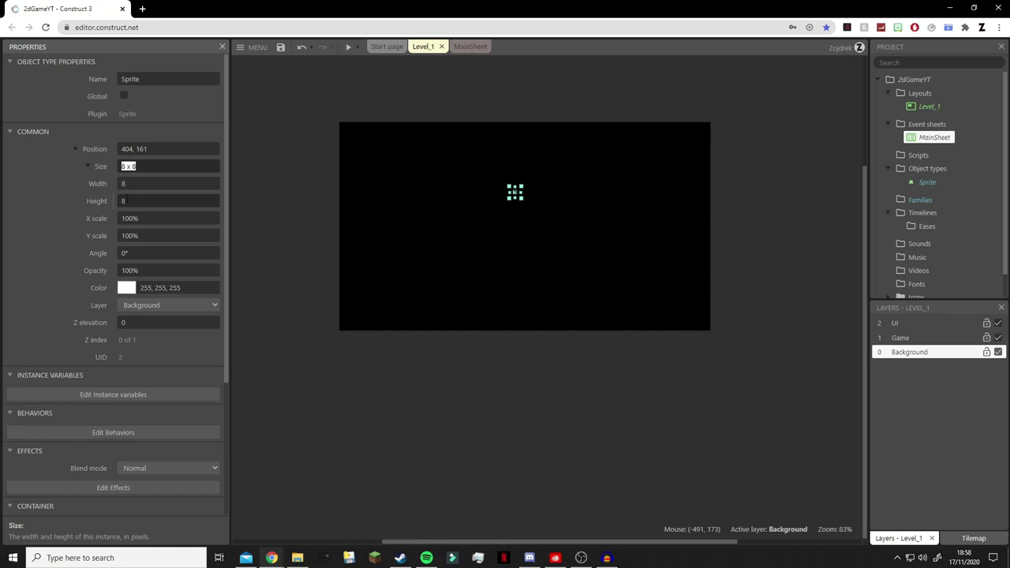
left_click(141, 218)
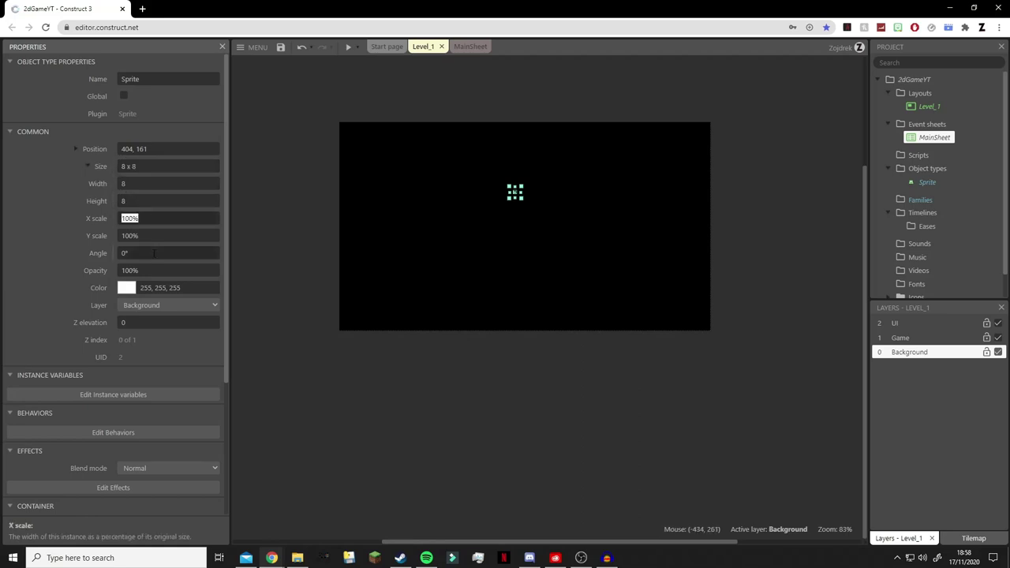
type("500")
key("Tab")
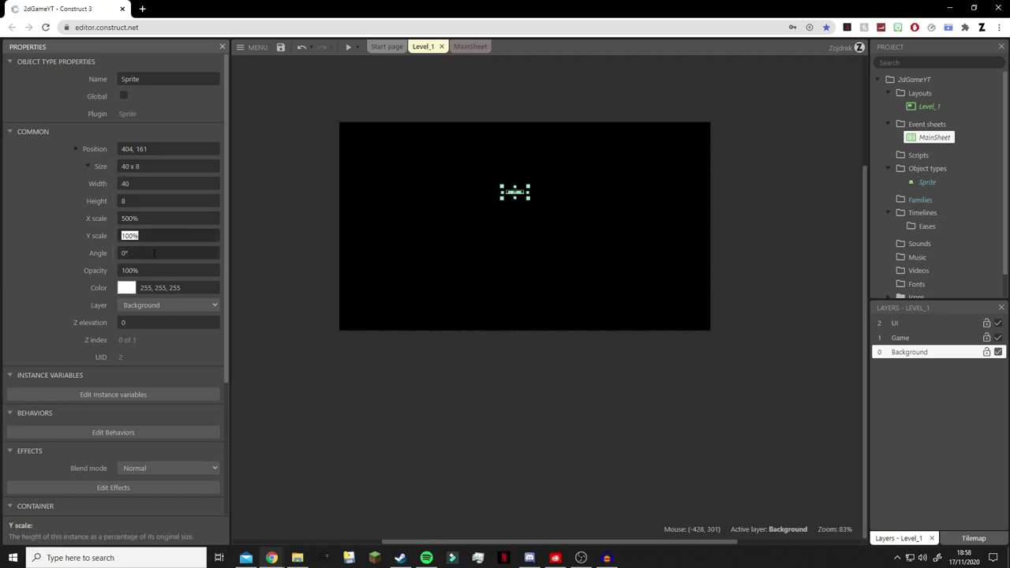
type("500")
key("Tab")
- Drag the enlarged sprite left and down across the layout
left_click(556, 216)
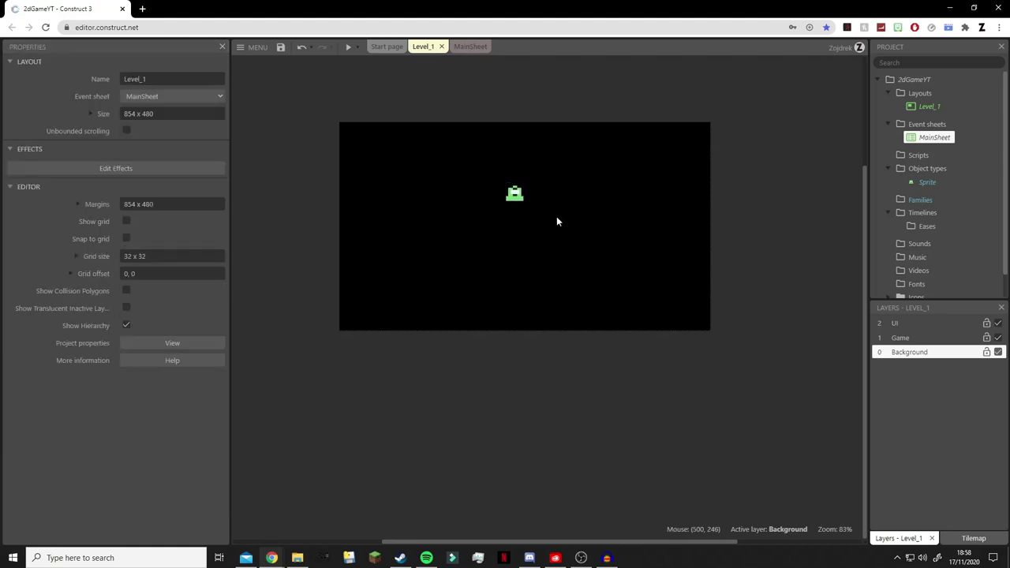
left_click_drag(514, 195, 433, 198)
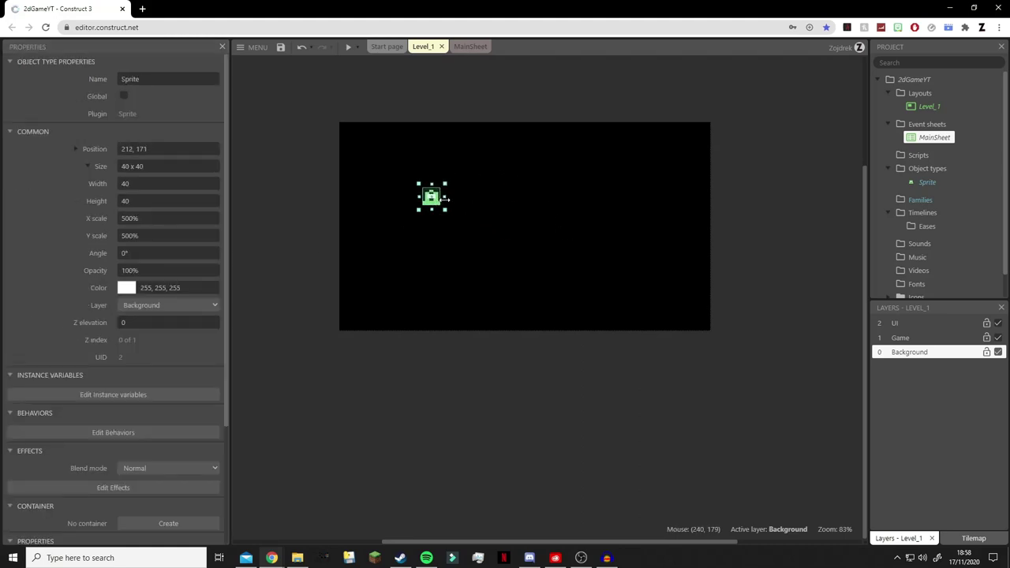
scroll(481, 219, "down", 2, "ctrl")
scroll(504, 236, "up", 5, "ctrl")
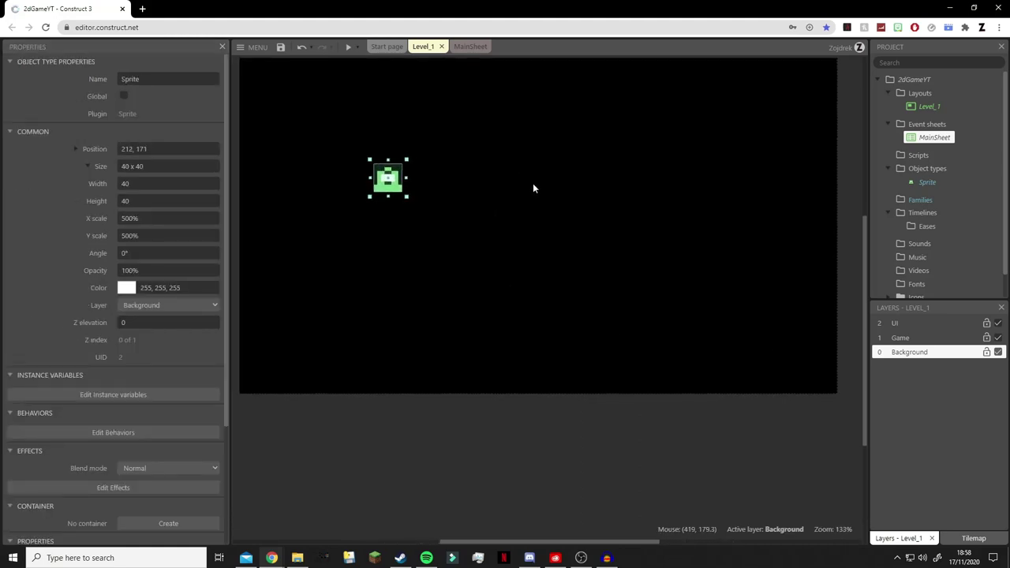
left_click_drag(405, 186, 390, 242)
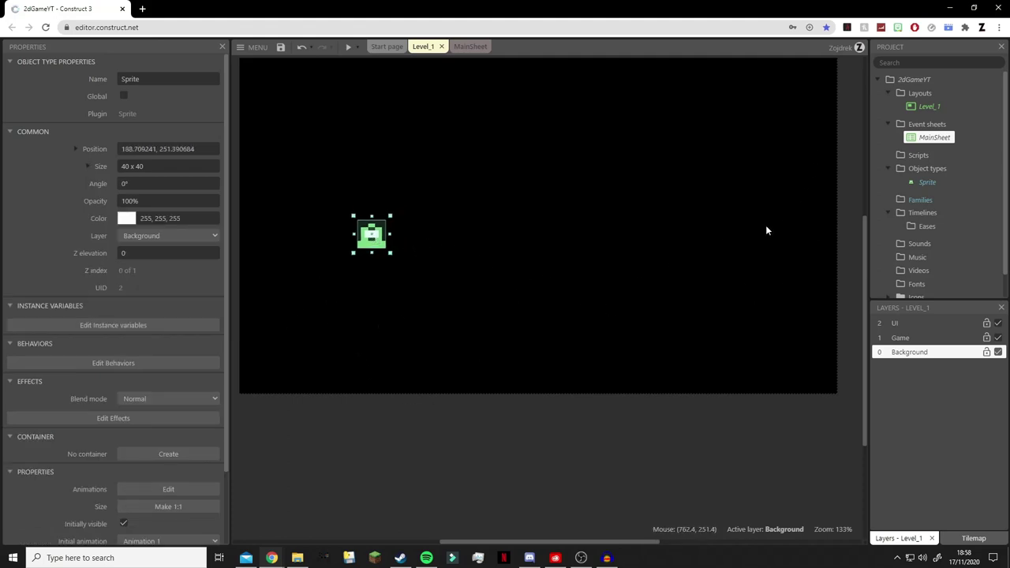
- Reduce the sprite's X and Y scale to 300%, making it 24 x 24
left_click(88, 166)
left_click(167, 218)
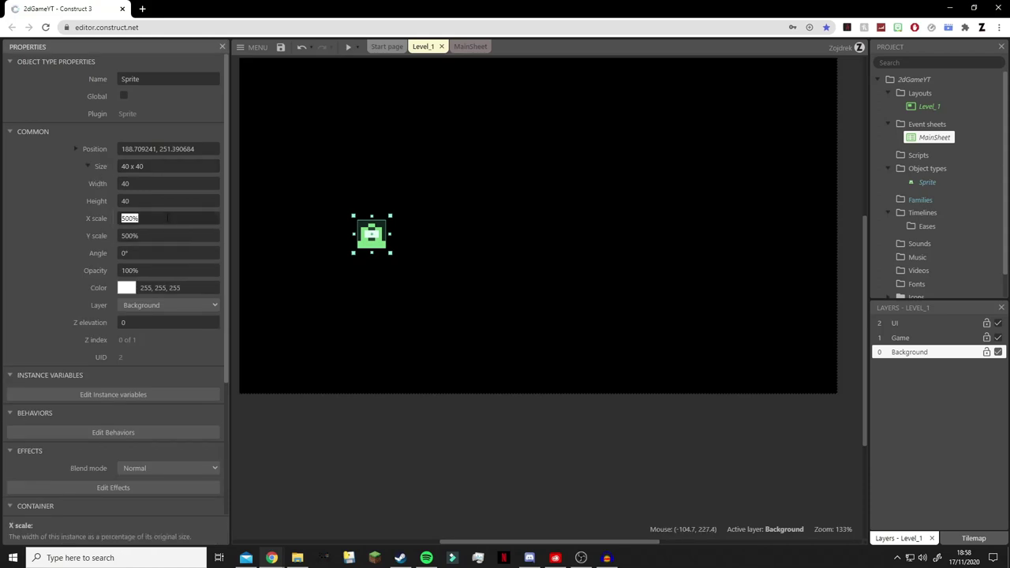
type("300")
key("Tab")
type("300")
key("Tab")
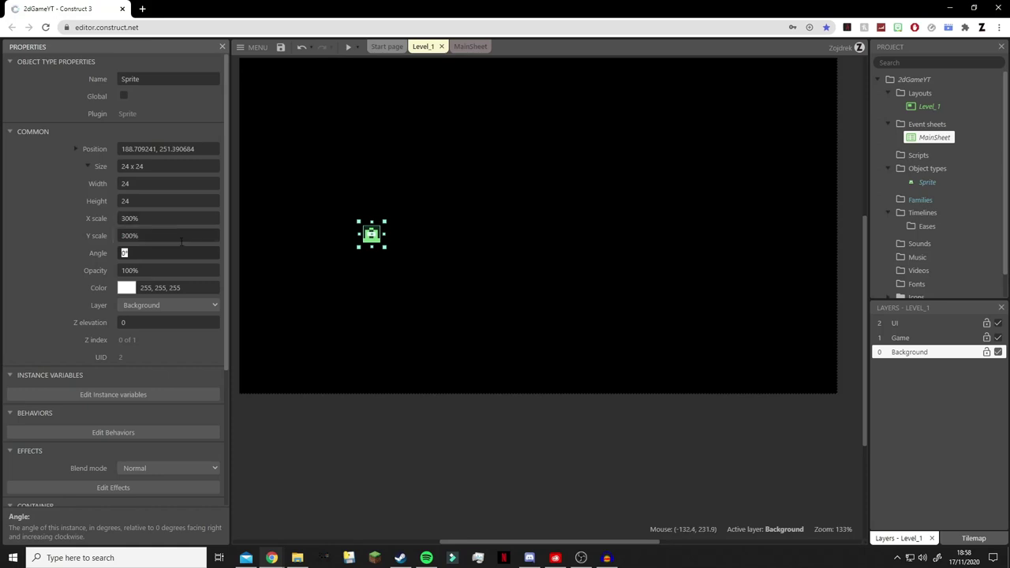
- Position the sprite toward the lower left, near 114, 287
left_click(387, 279)
left_click_drag(371, 239, 325, 265)
left_click(400, 281)
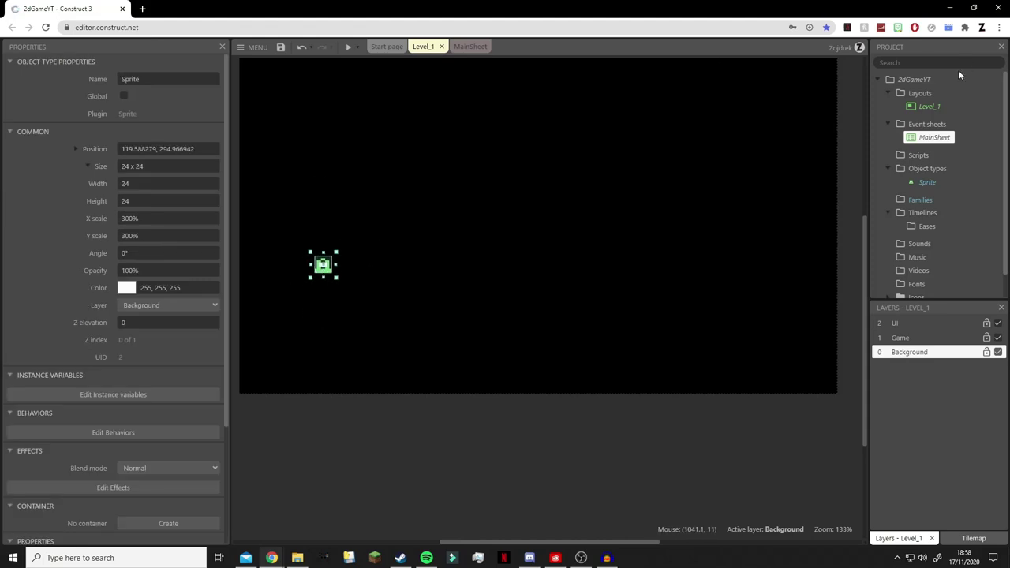
middle_click_drag(729, 193, 732, 216)
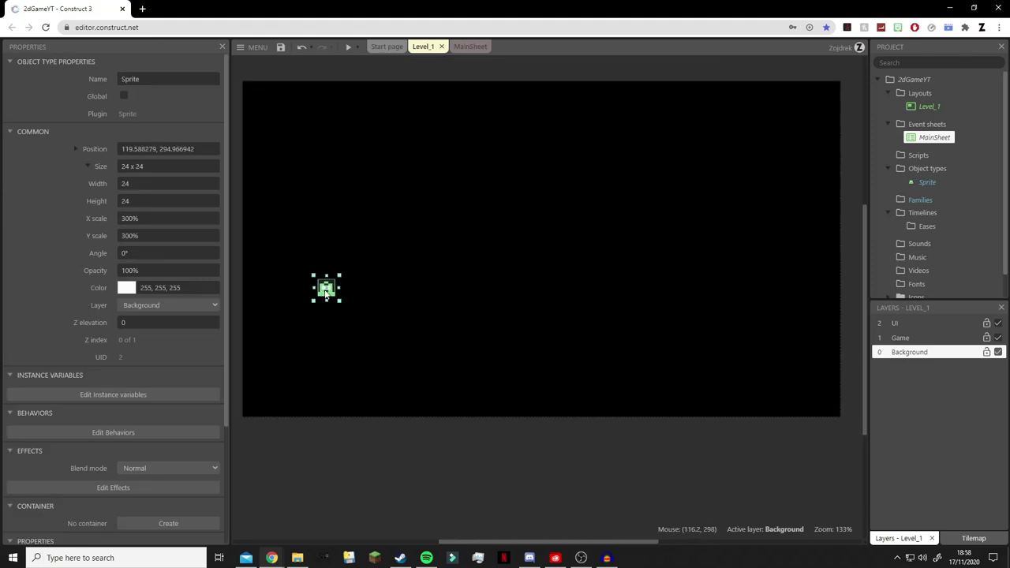
mouse_move(327, 290)
left_mouse_down()
mouse_move(318, 298)
mouse_move(326, 295)
left_mouse_up()
left_click(364, 319)
- Insert a second Sprite object (Sprite2) and place it in the layout
left_click(511, 211)
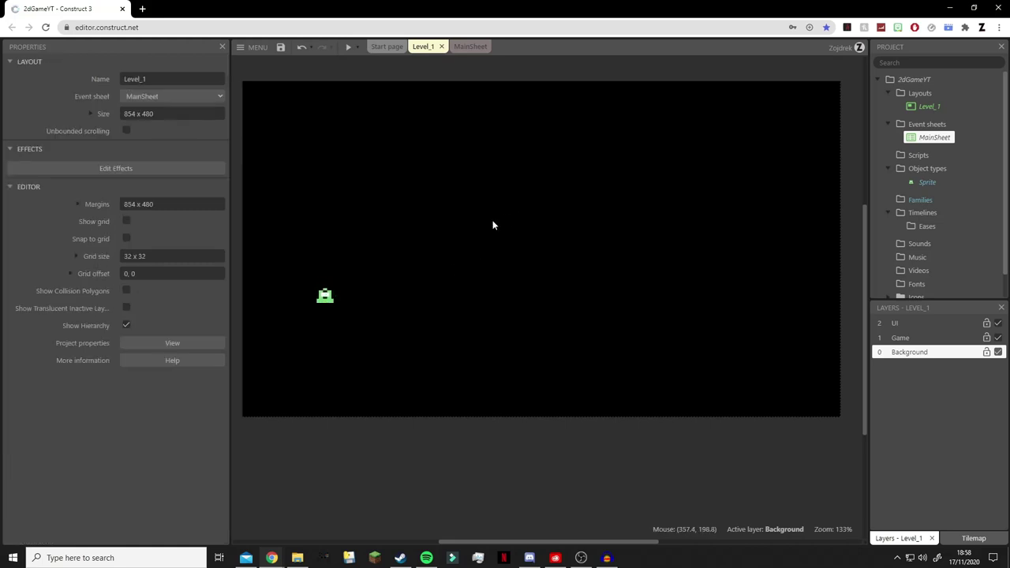
double_click(493, 224)
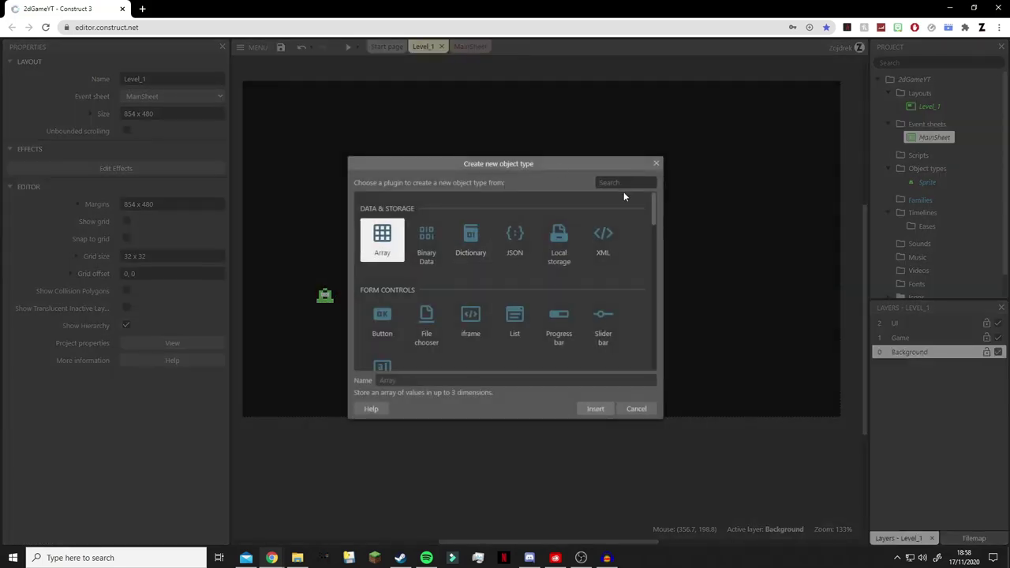
type("sprite")
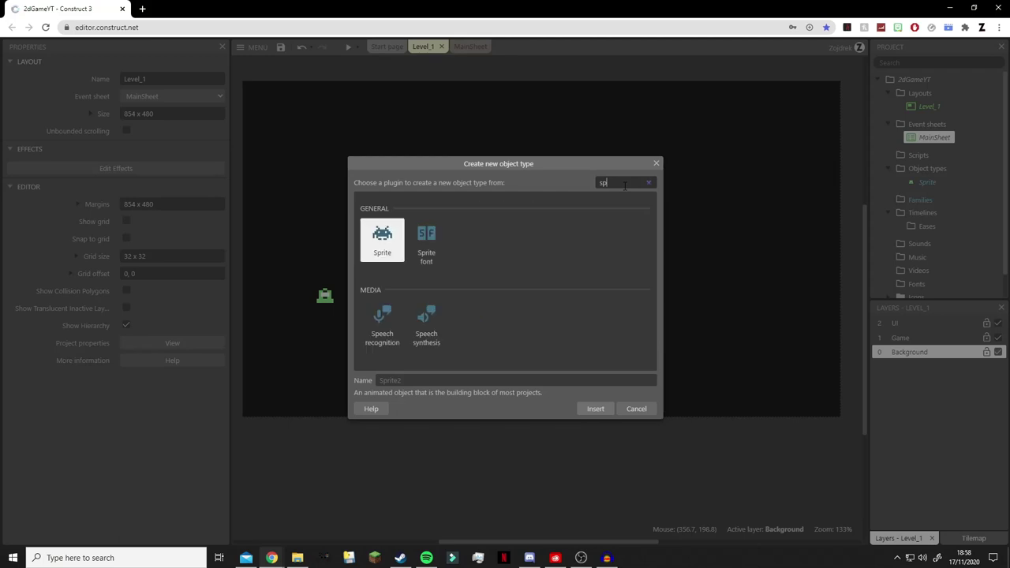
key("Return")
left_click(387, 335)
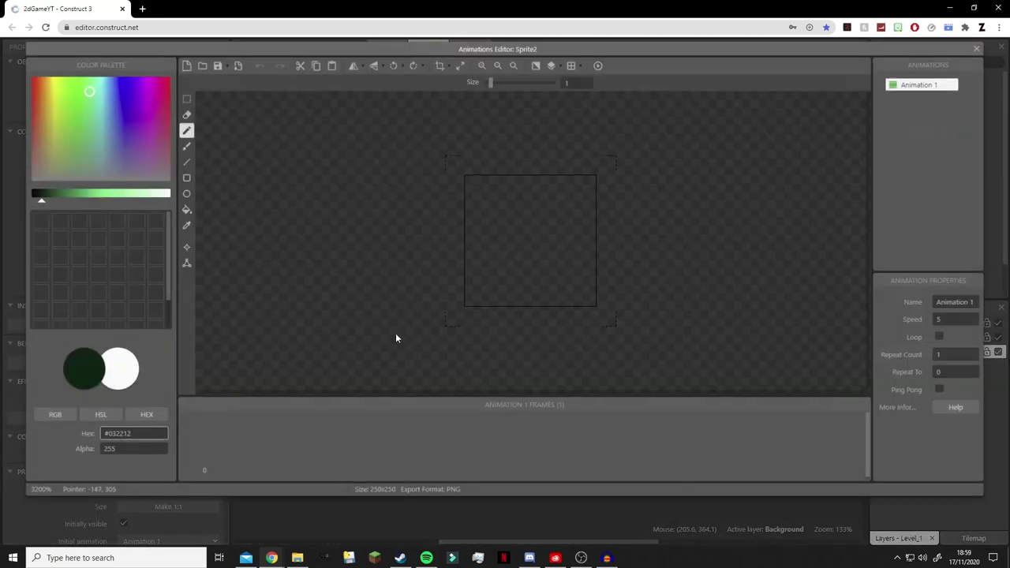
- Resize Sprite2's canvas to 8 x 8 and fill it solid white
left_click_drag(74, 203, 208, 216)
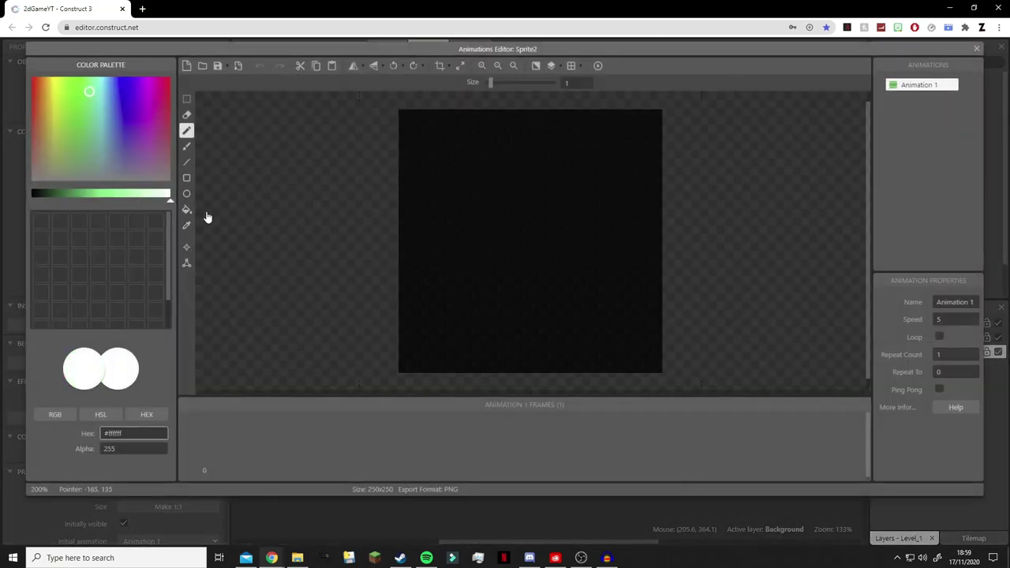
left_click(460, 65)
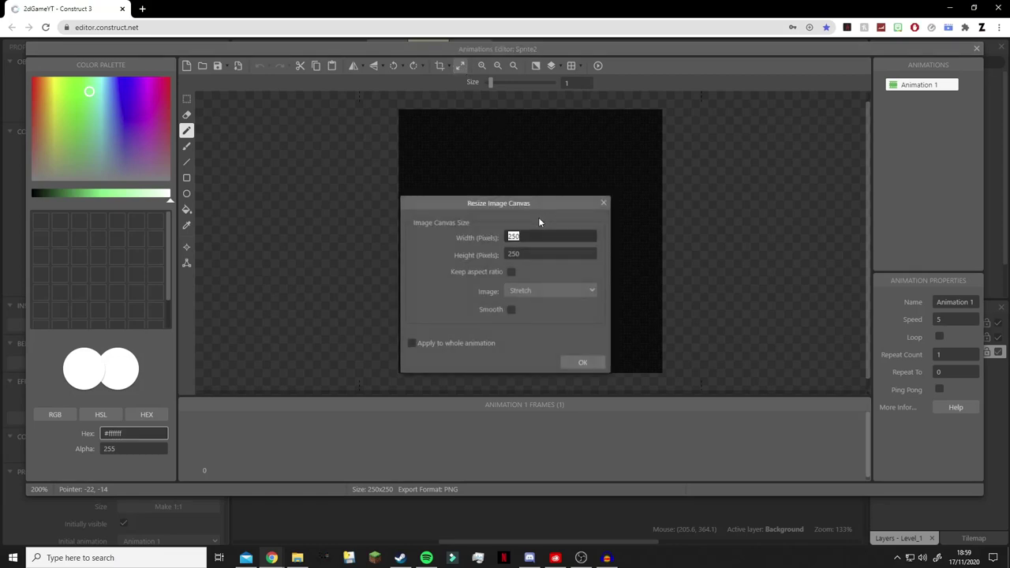
type("8")
key("Tab")
type("8")
left_click(584, 363)
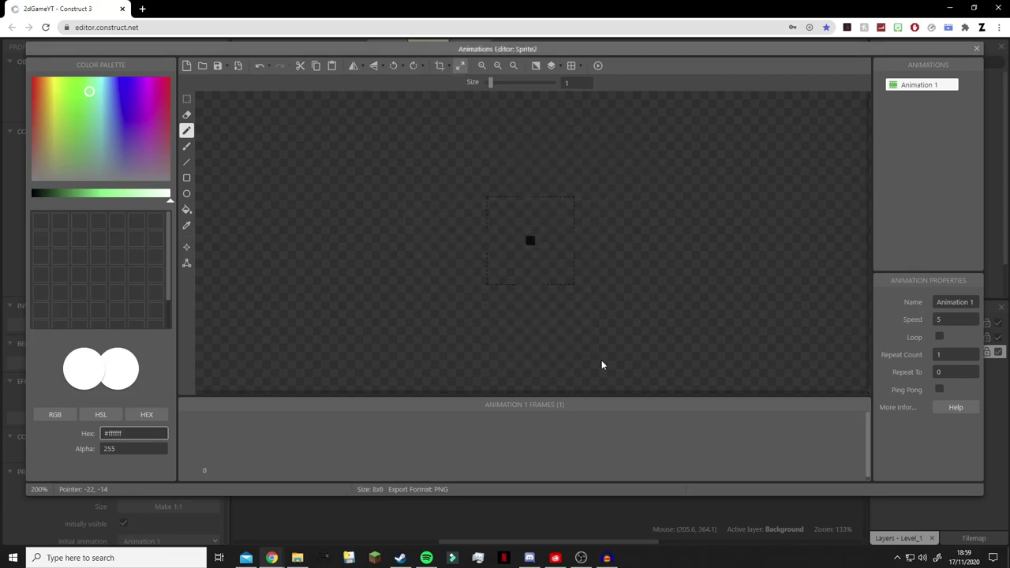
left_click(187, 209)
scroll(558, 227, "up", 4)
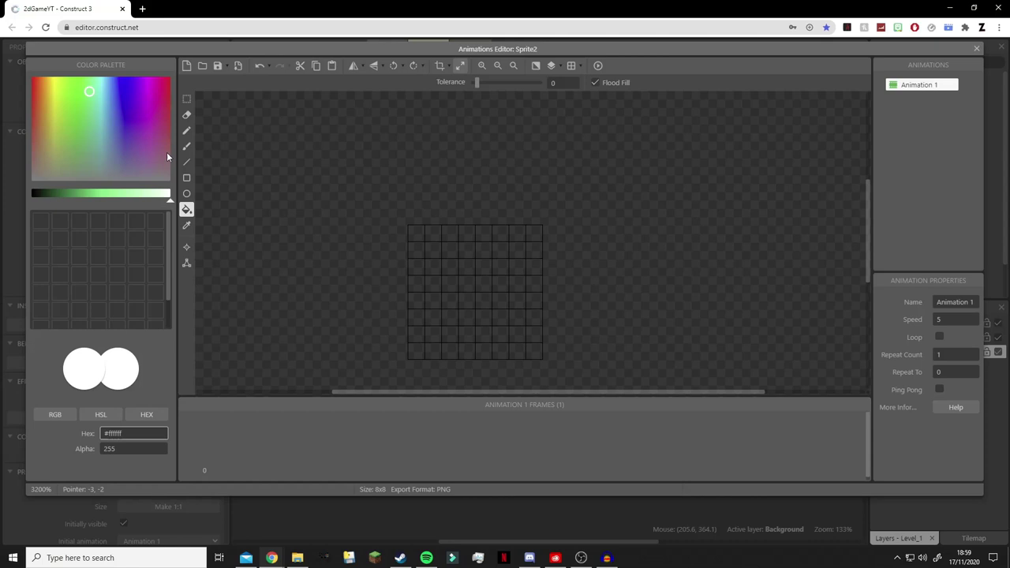
left_click(529, 281)
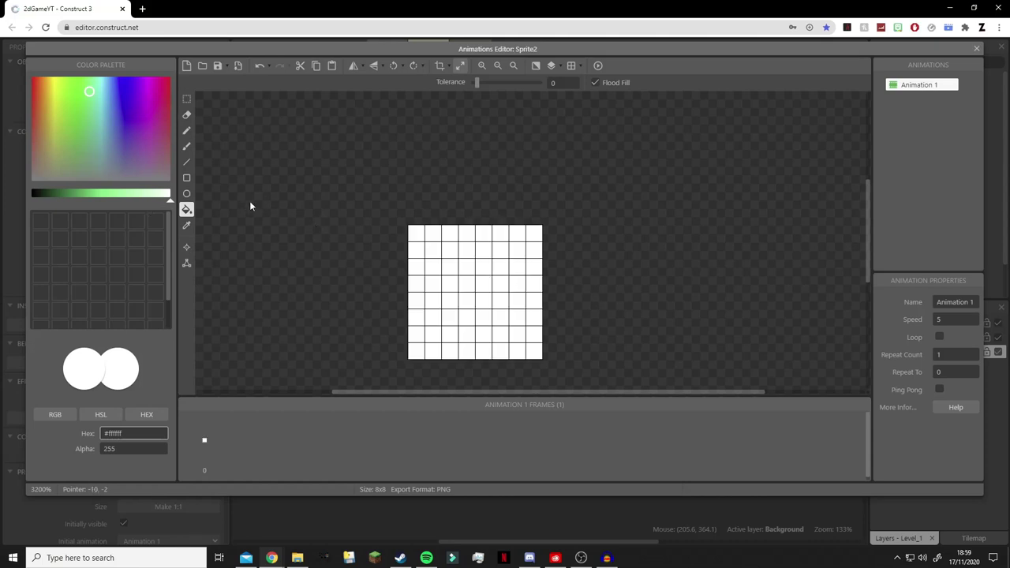
left_click(977, 49)
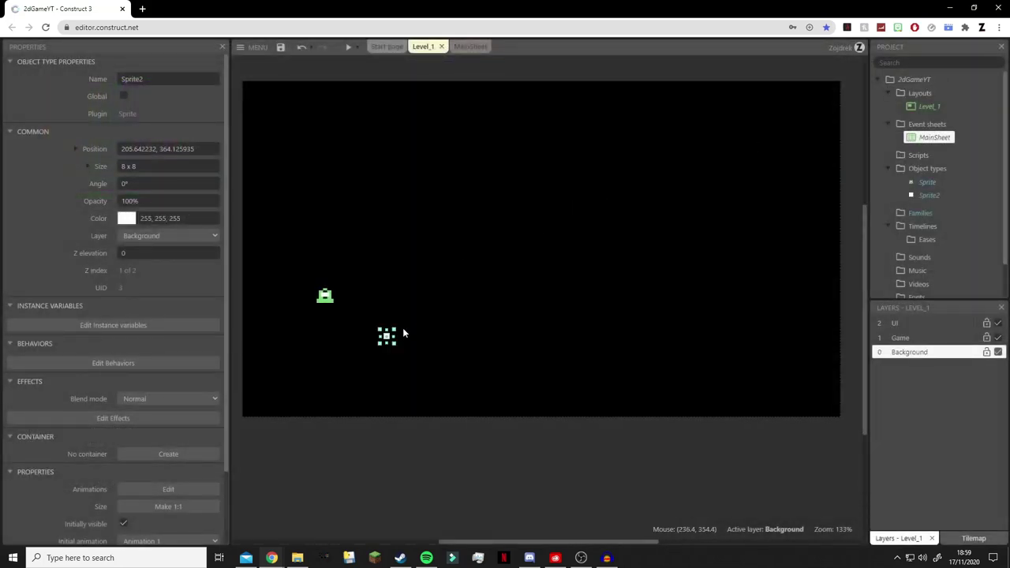
- Stretch Sprite2 into long white platforms beneath the player and run a preview
mouse_move(388, 337)
left_mouse_down()
mouse_move(301, 314)
mouse_move(350, 331)
mouse_move(405, 330)
mouse_move(360, 315)
mouse_move(384, 322)
mouse_move(505, 303)
mouse_move(624, 265)
mouse_move(546, 314)
mouse_move(521, 312)
mouse_move(524, 321)
left_mouse_up()
left_click(626, 341)
left_click(573, 390)
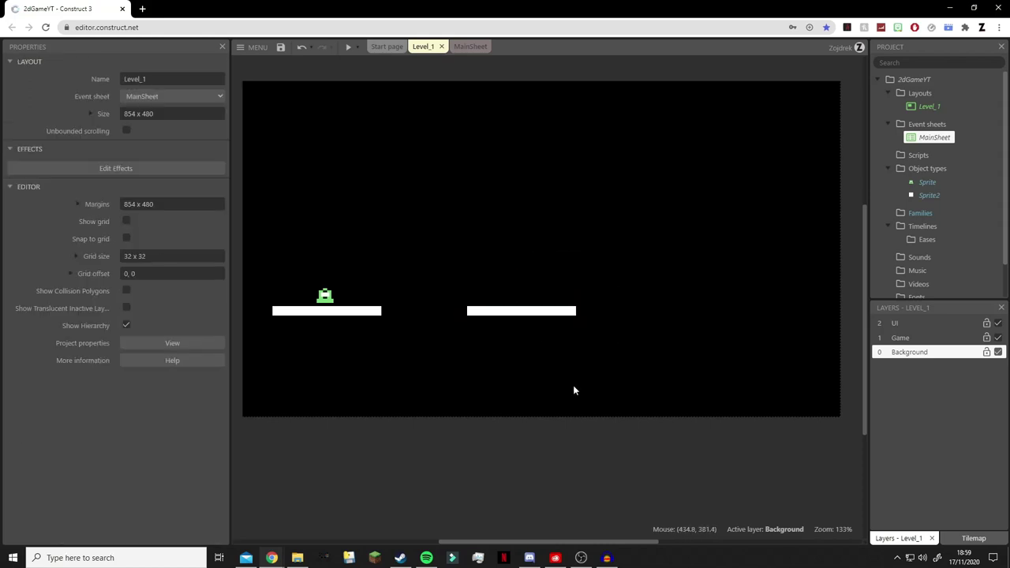
left_click(348, 47)
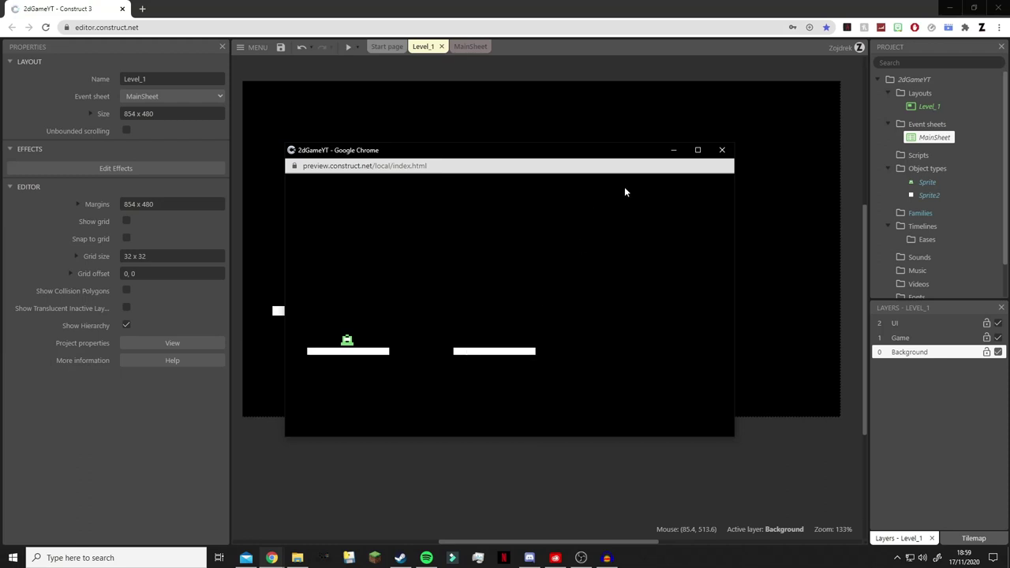
- Close the game preview and select the green player sprite in Level_1
left_click(722, 150)
left_click(328, 297)
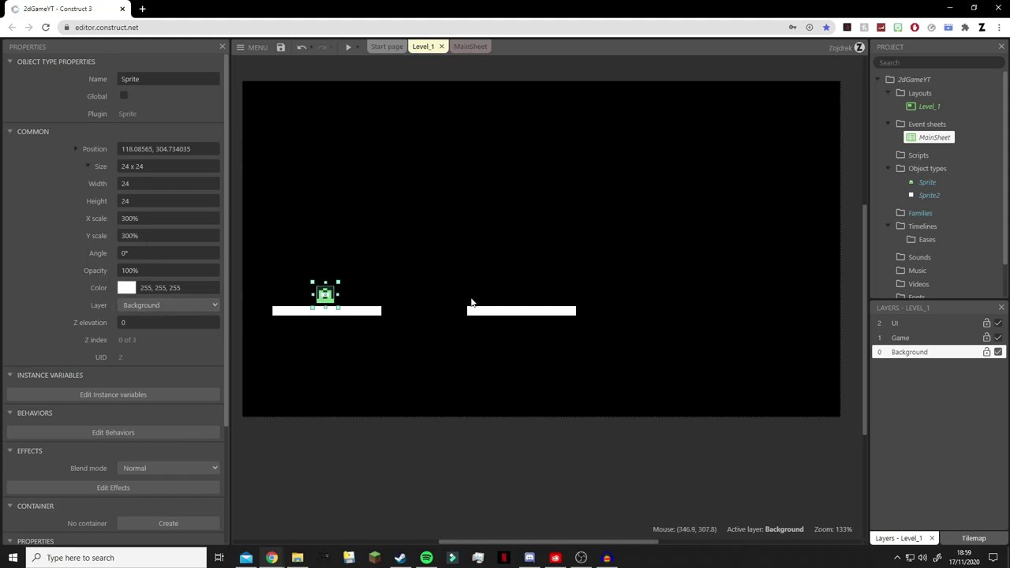
- Add the Platform behavior to the green player sprite
scroll(157, 311, "down", 3)
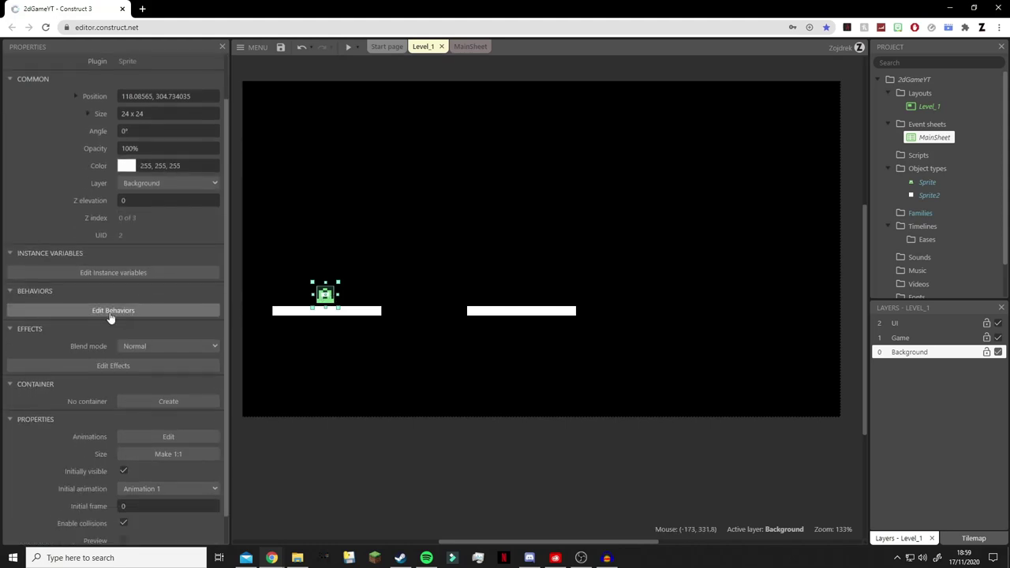
scroll(84, 145, "up", 2)
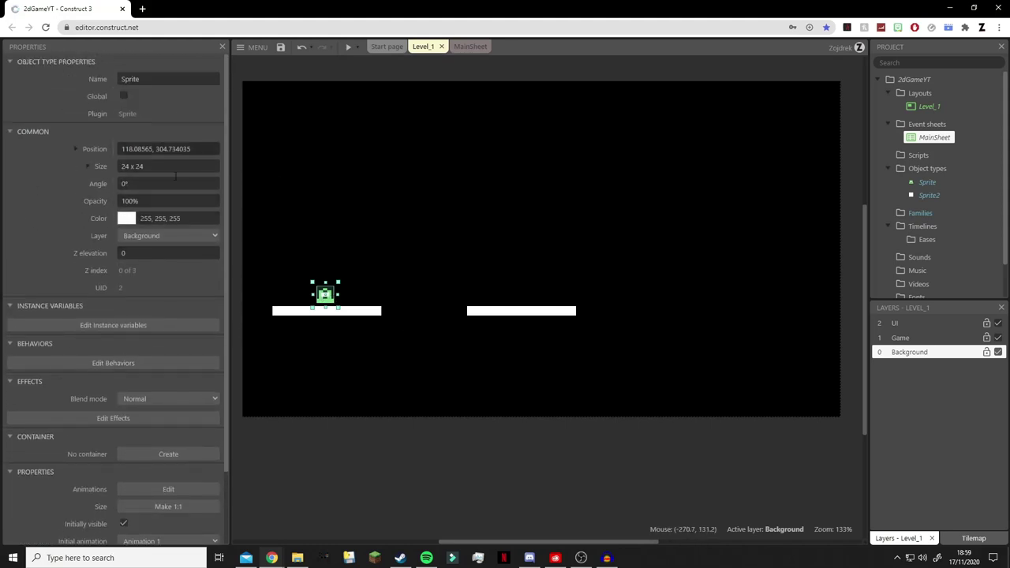
left_click(94, 365)
left_click(504, 358)
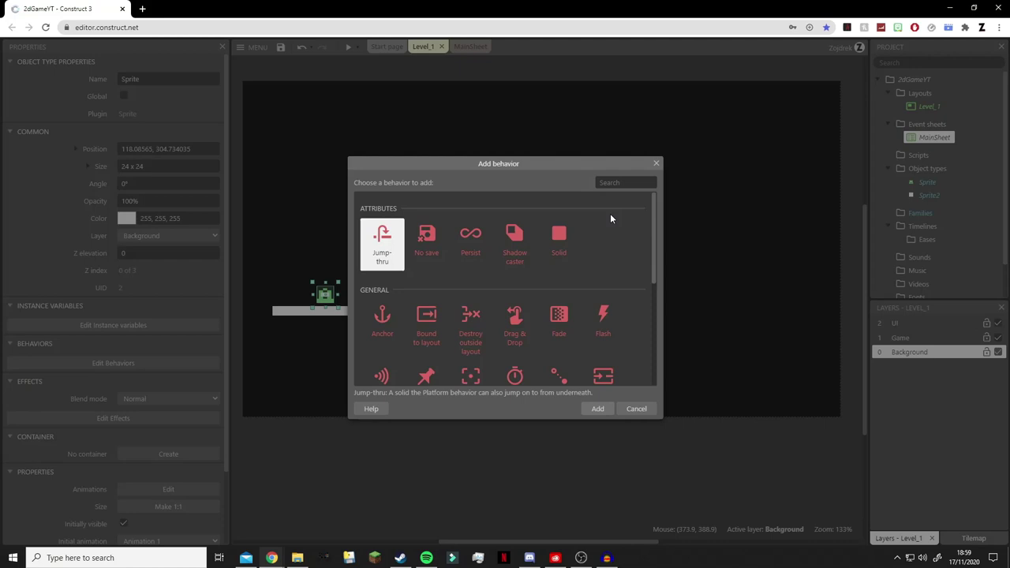
scroll(608, 221, "down", 5)
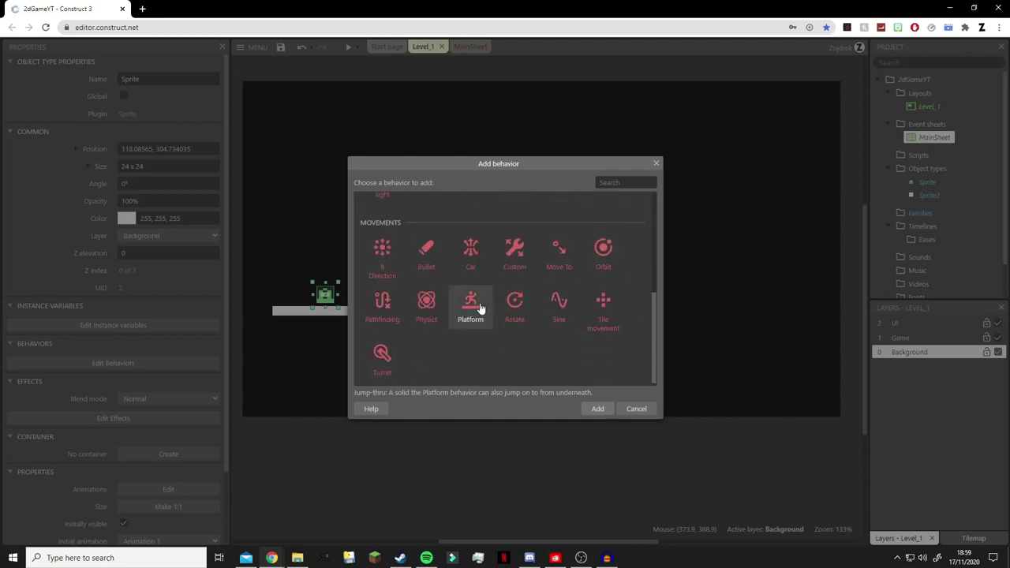
double_click(472, 306)
- Preview the game to test the platform movement, then close the preview
left_click(605, 219)
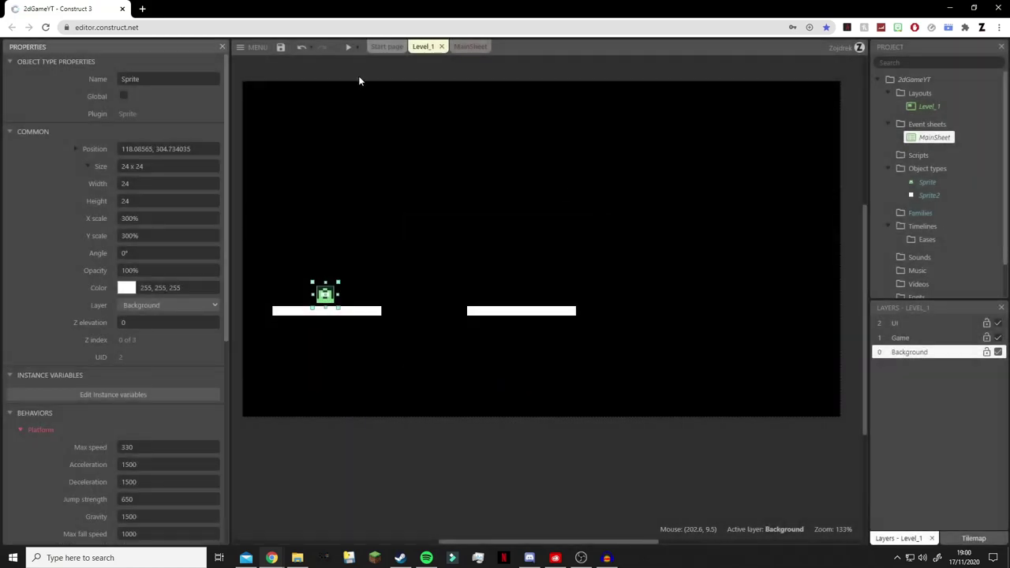
left_click(348, 47)
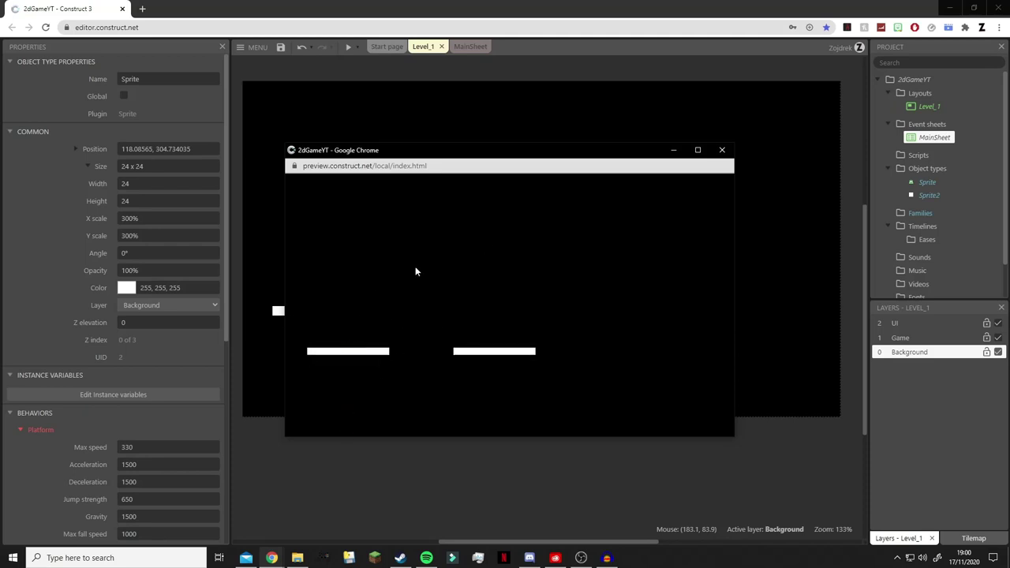
left_click(722, 149)
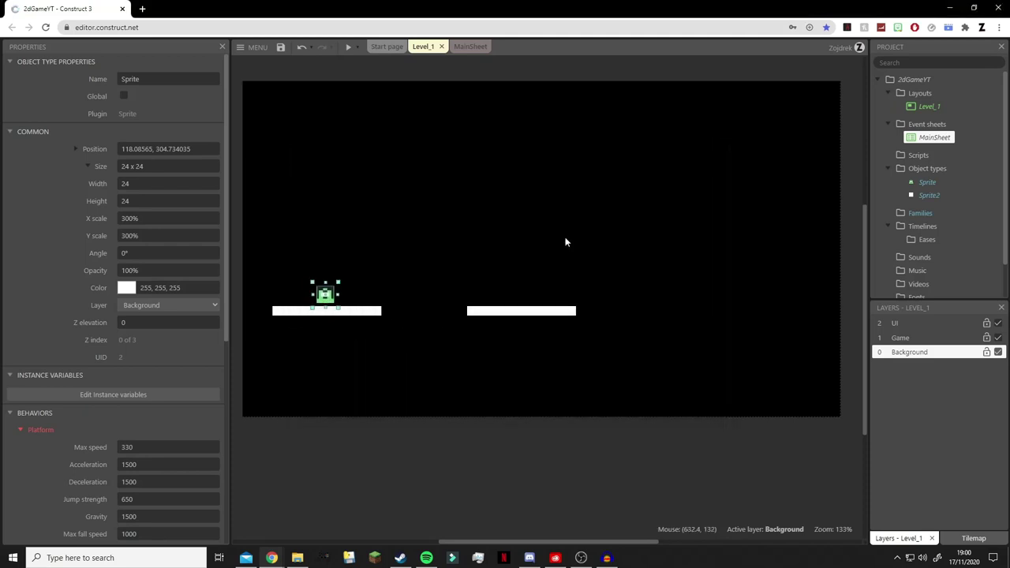
- Add the Solid behaviour to the left white platform
left_click(291, 314)
scroll(74, 372, "down", 1)
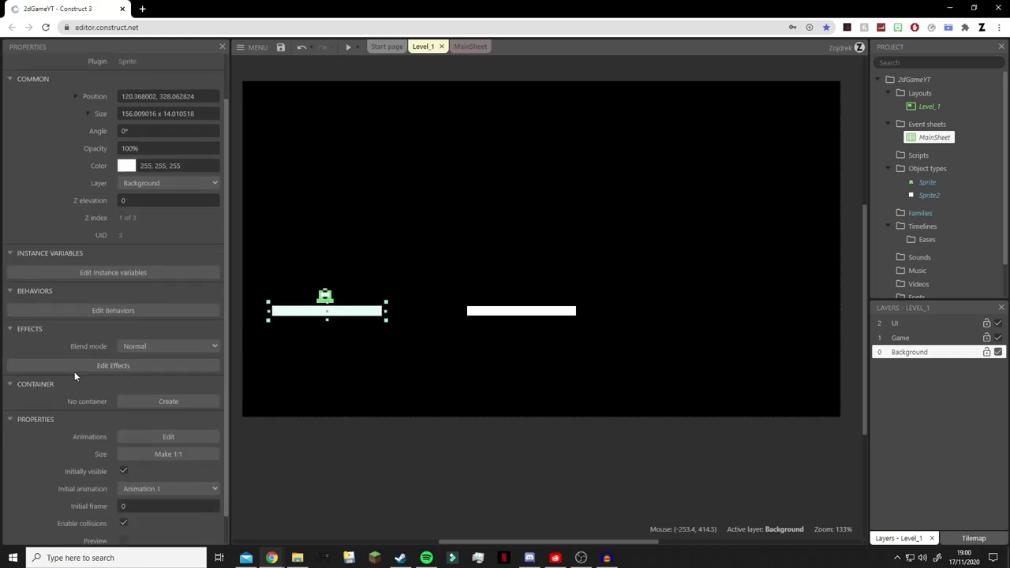
left_click(113, 312)
left_click(485, 356)
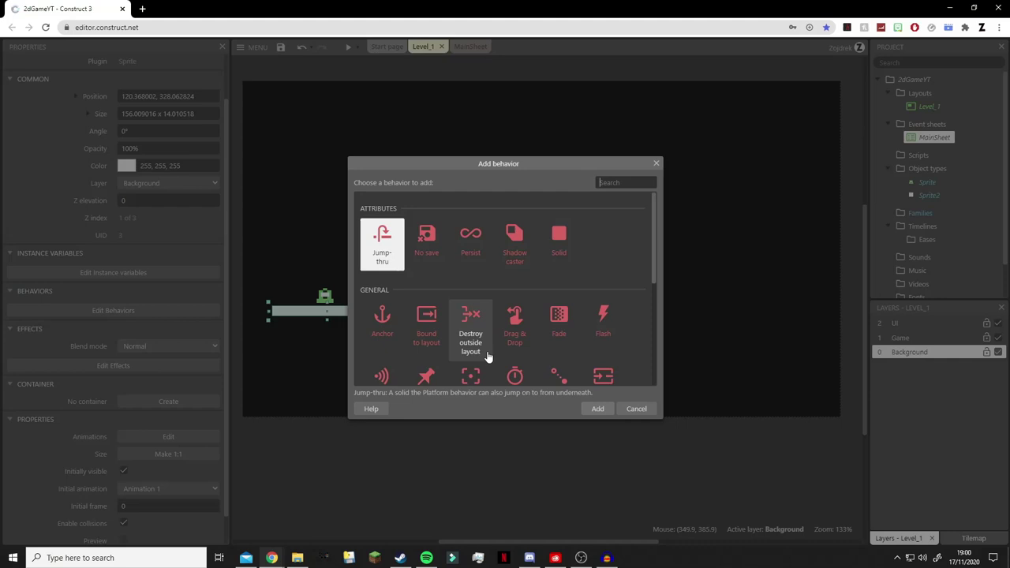
double_click(560, 254)
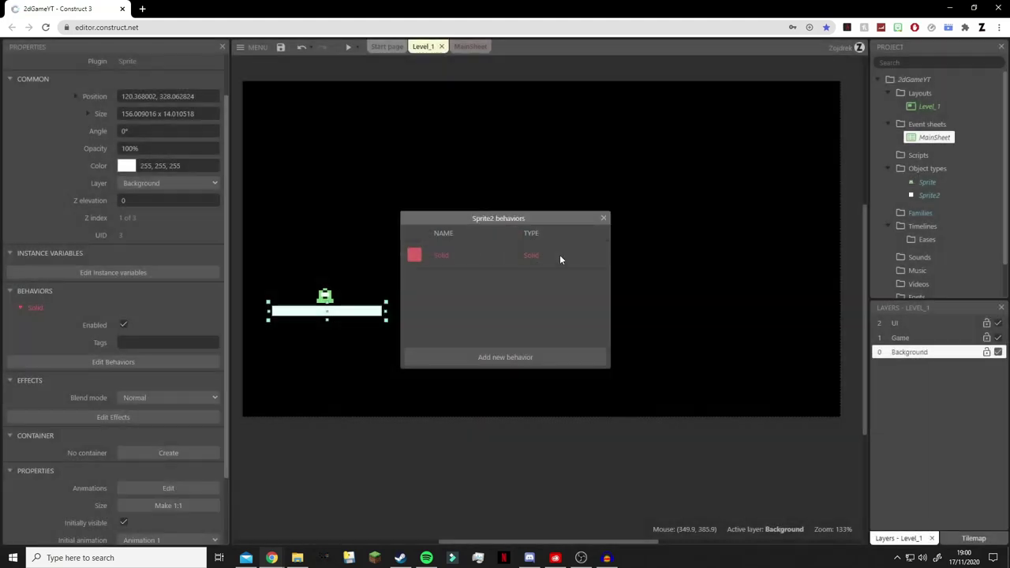
left_click(606, 218)
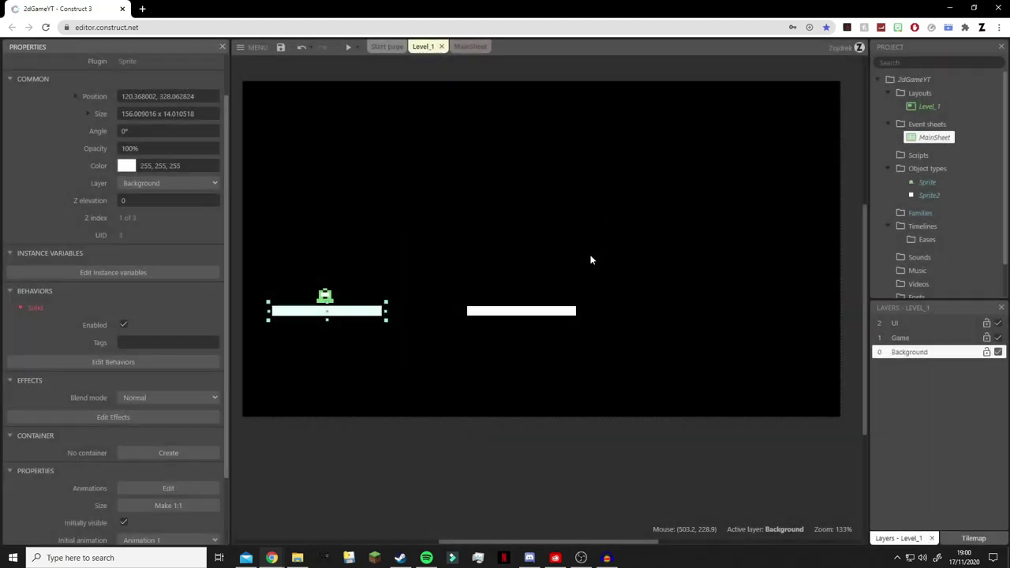
- Check that both platforms and the Sprite2 object type carry the Solid behaviour
left_click(356, 315)
left_click(490, 311)
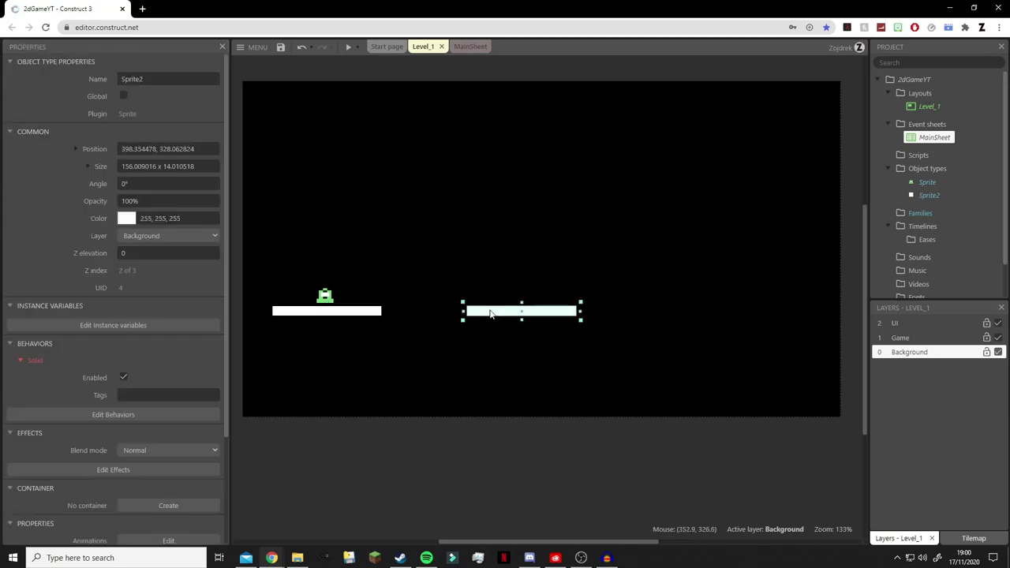
left_click(327, 312)
left_click(484, 311)
left_click(329, 312)
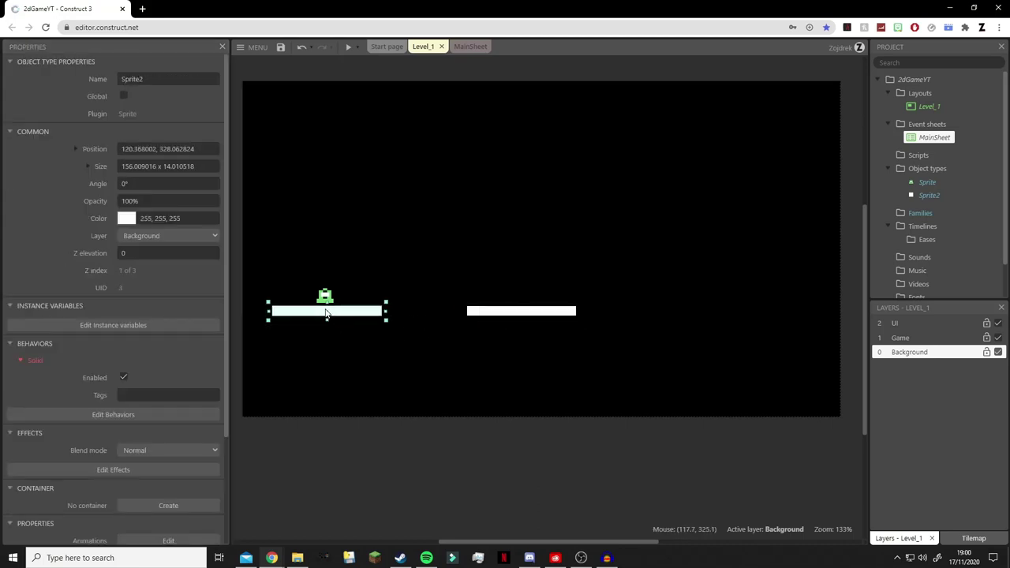
left_click(483, 312)
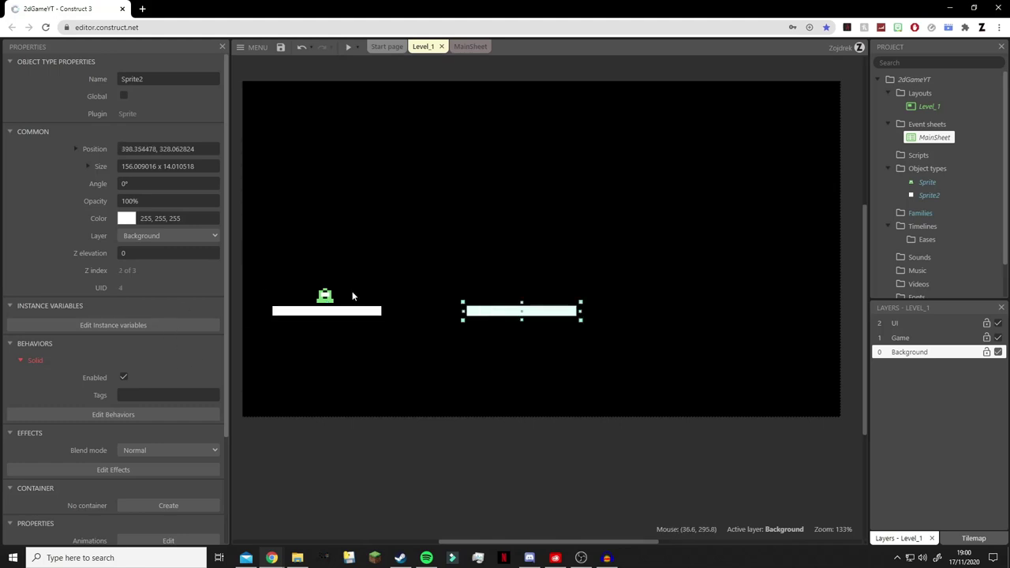
left_click(928, 195)
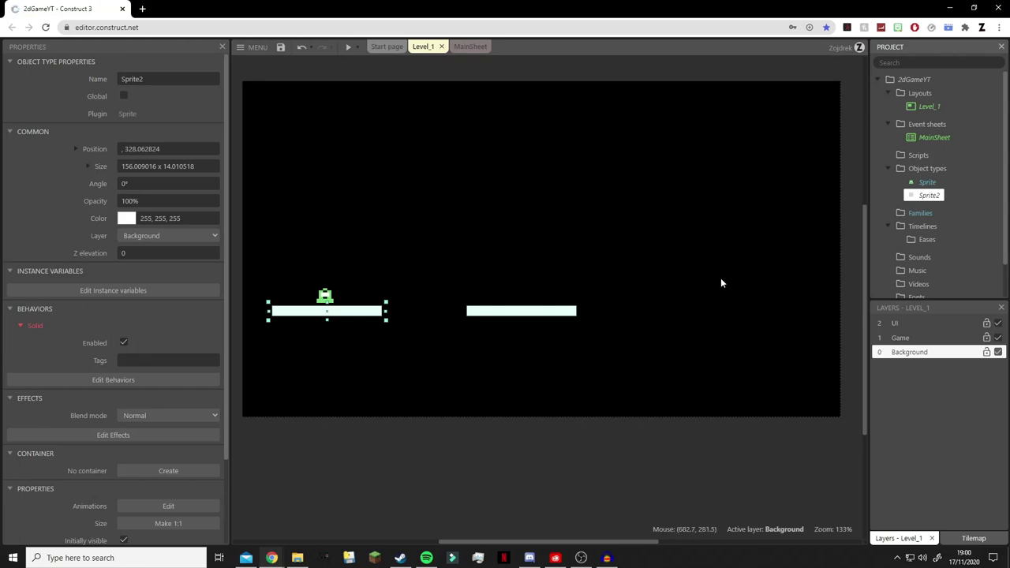
left_click(552, 340)
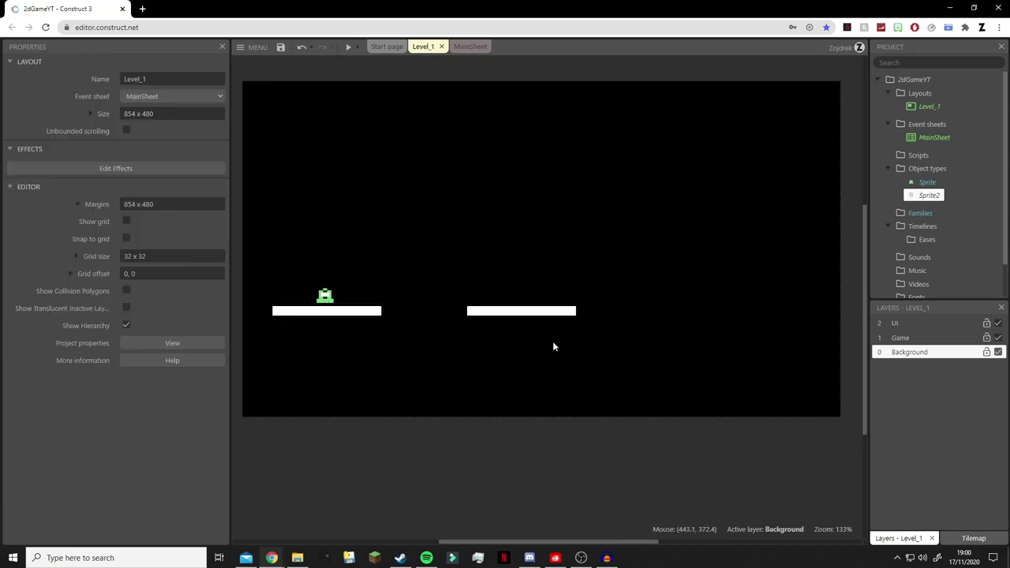
left_click(348, 47)
left_click(699, 147)
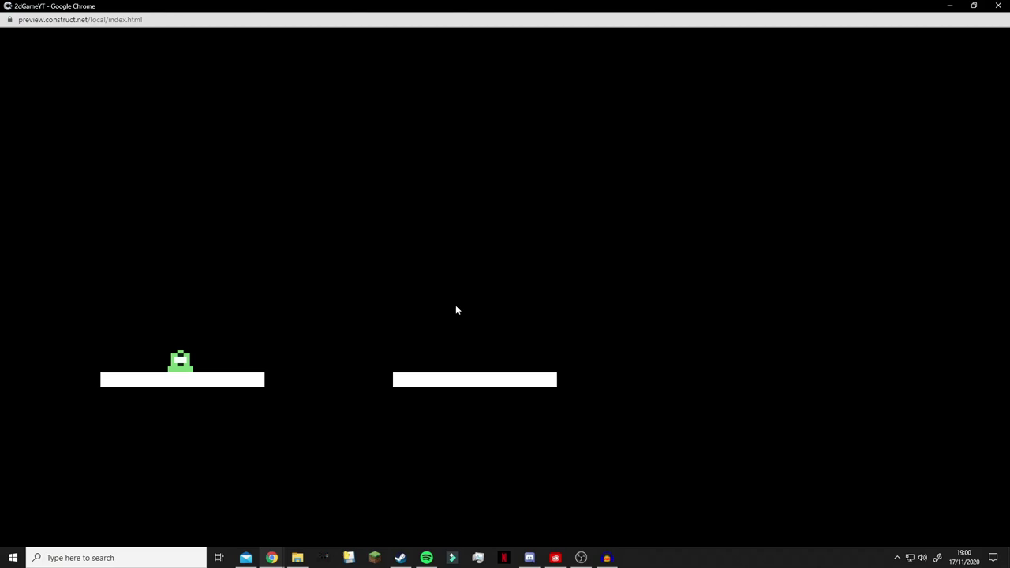
key("Up")
key("Up")
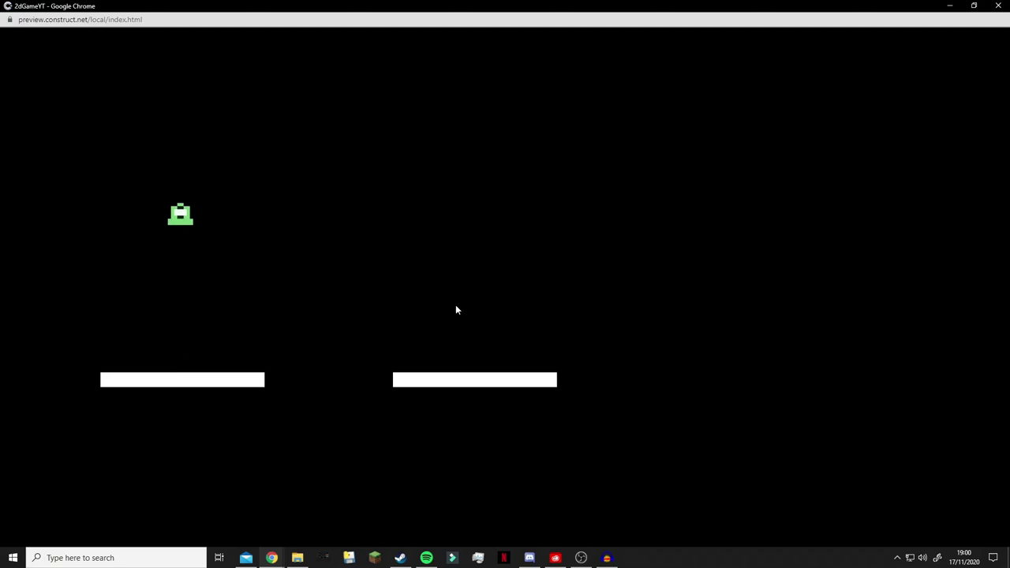
key("Up")
key("Right")
key("Up")
key("Left")
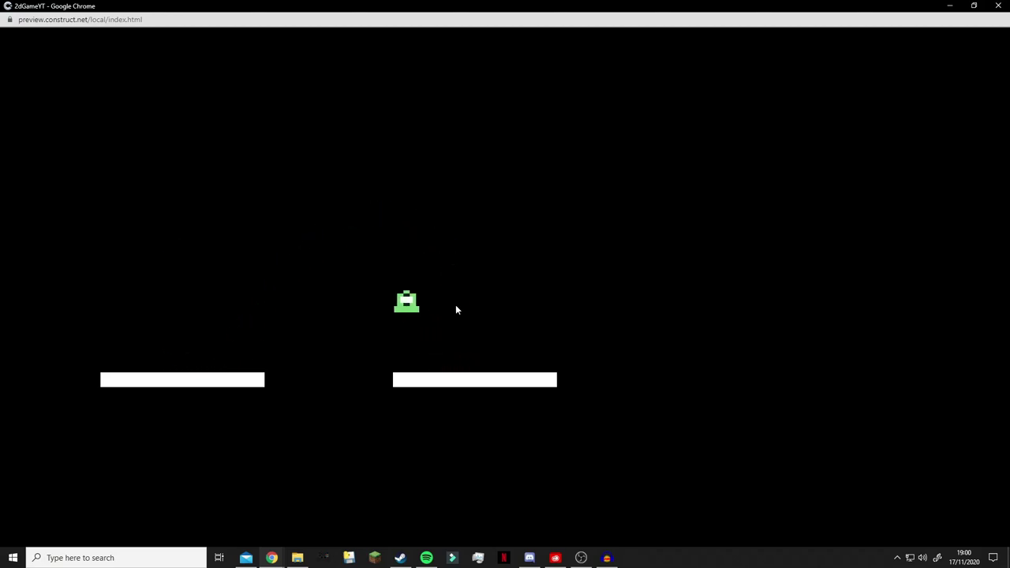
key("Up")
key("Right")
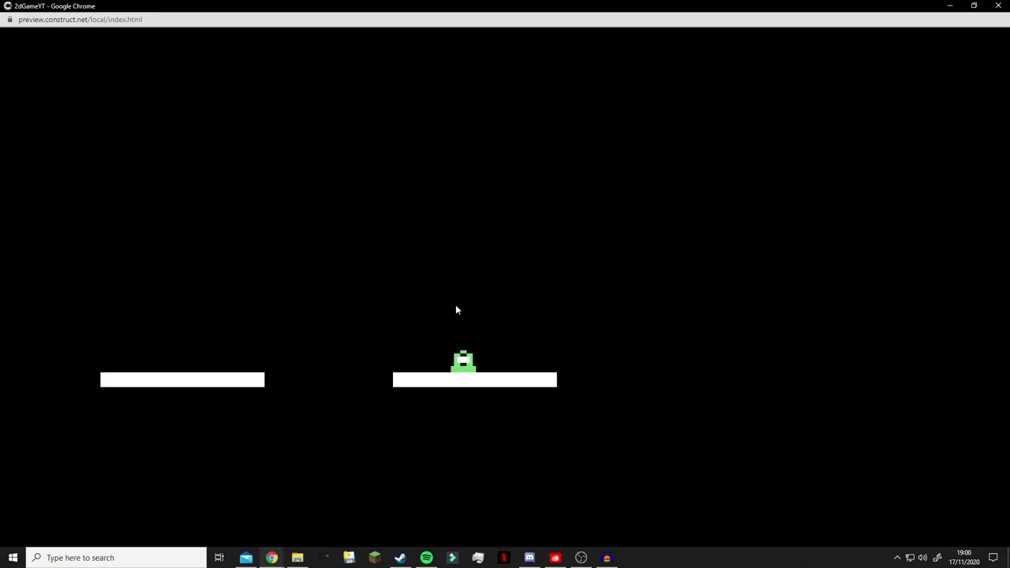
key("Up")
key("Left")
key("Up")
key("Right")
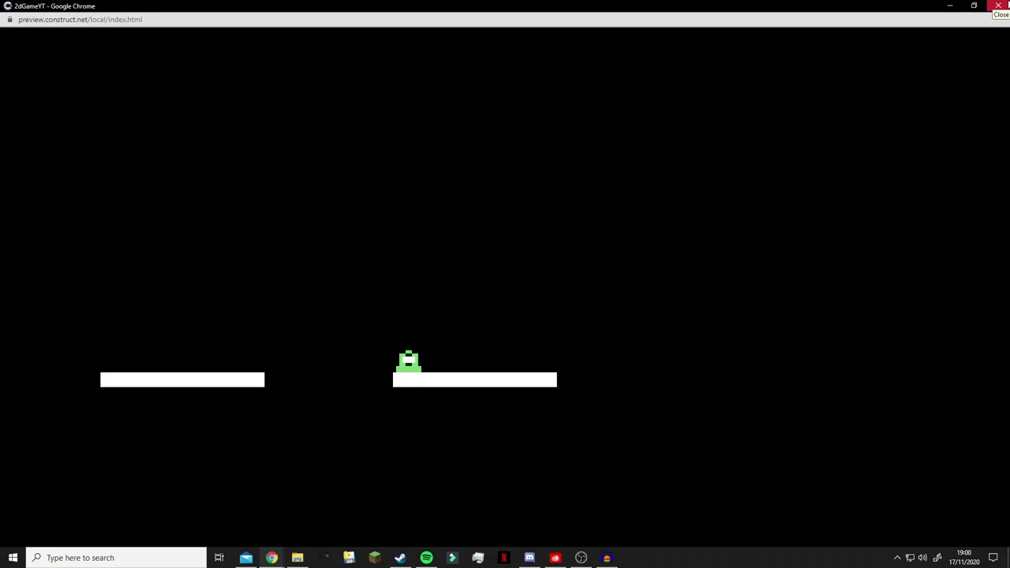
left_click(998, 5)
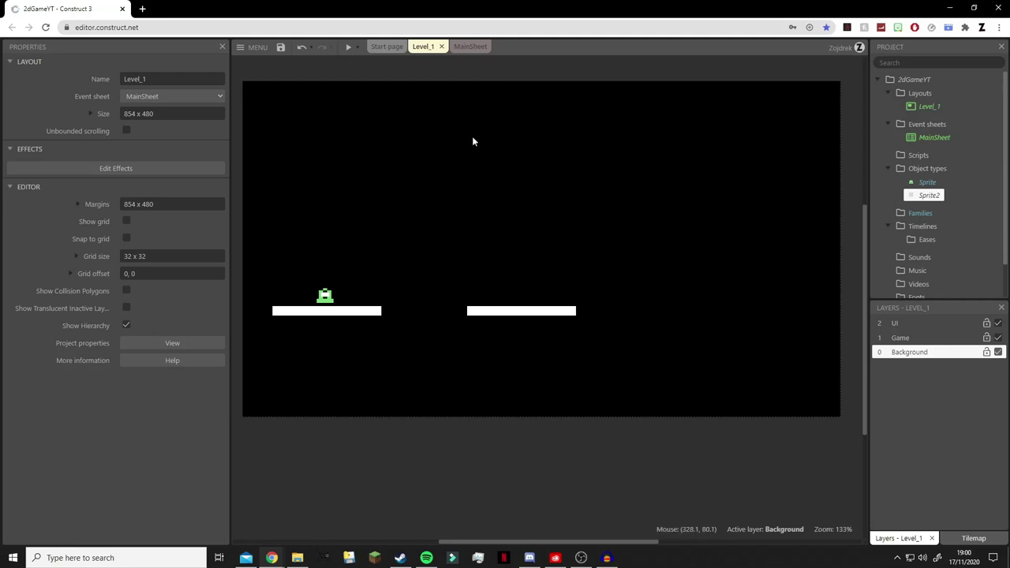
- Untick Default controls on the green player's Platform behaviour
left_click(330, 299)
left_click(927, 182)
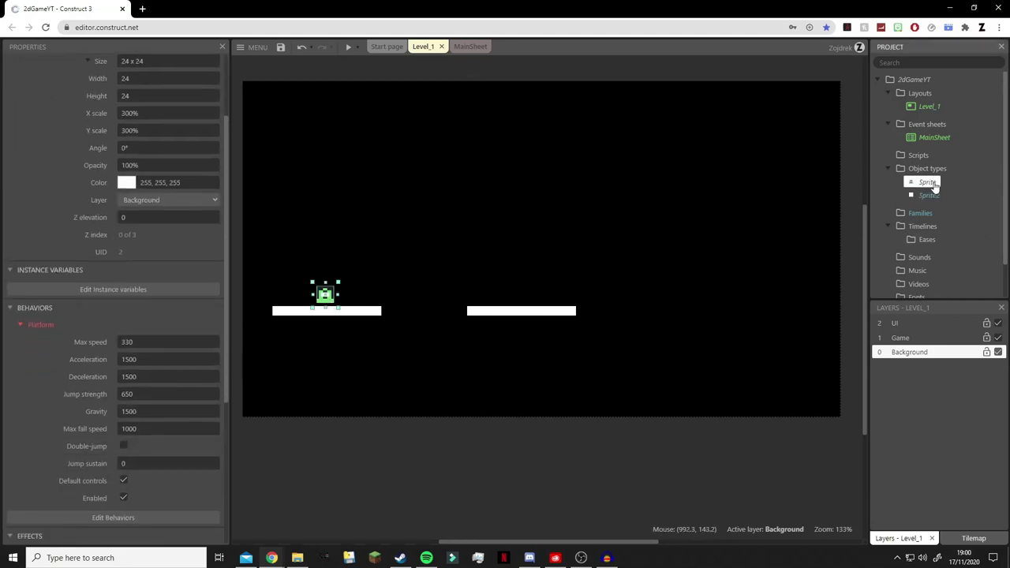
scroll(145, 314, "down", 4)
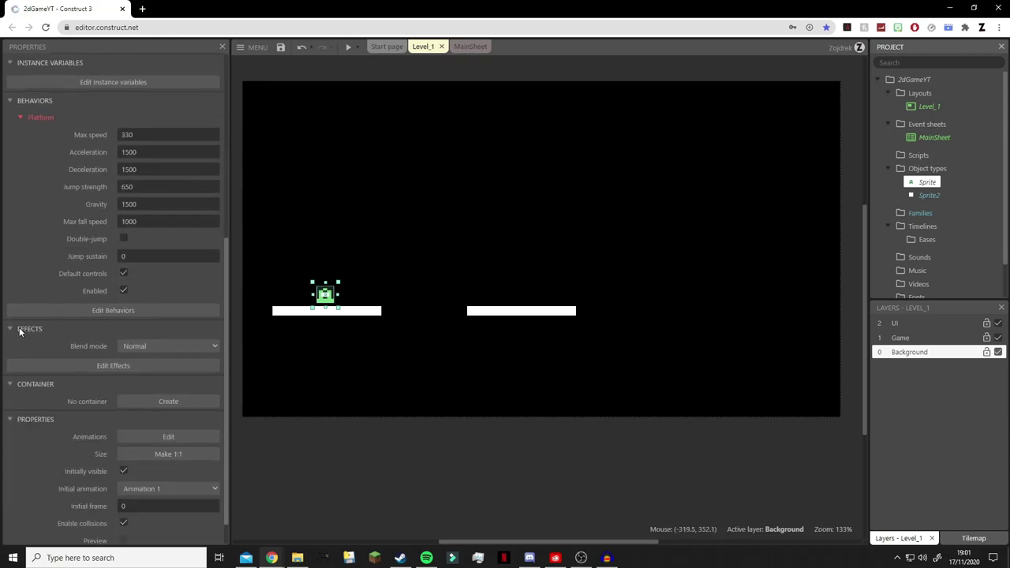
scroll(27, 150, "up", 1)
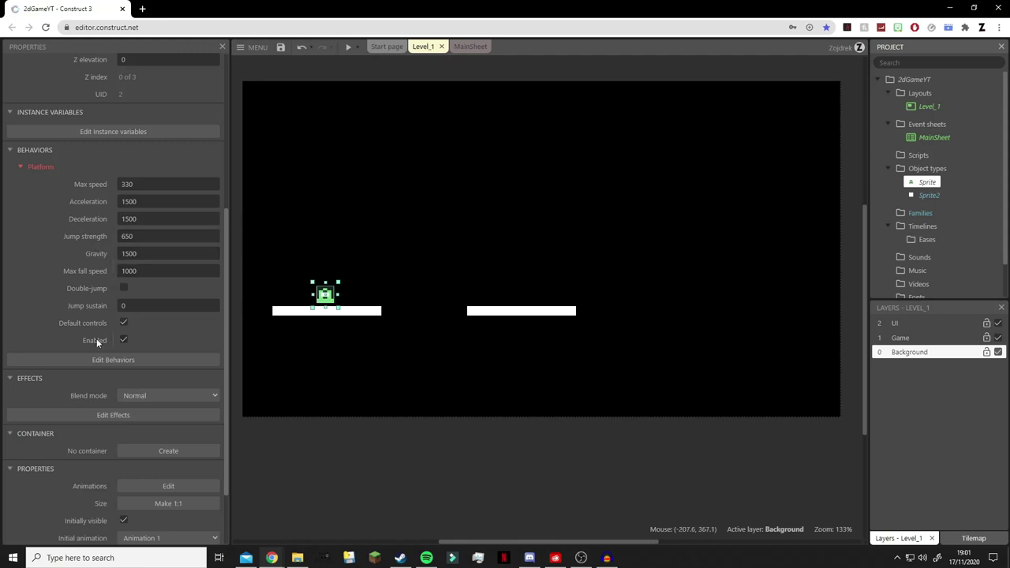
left_click(123, 323)
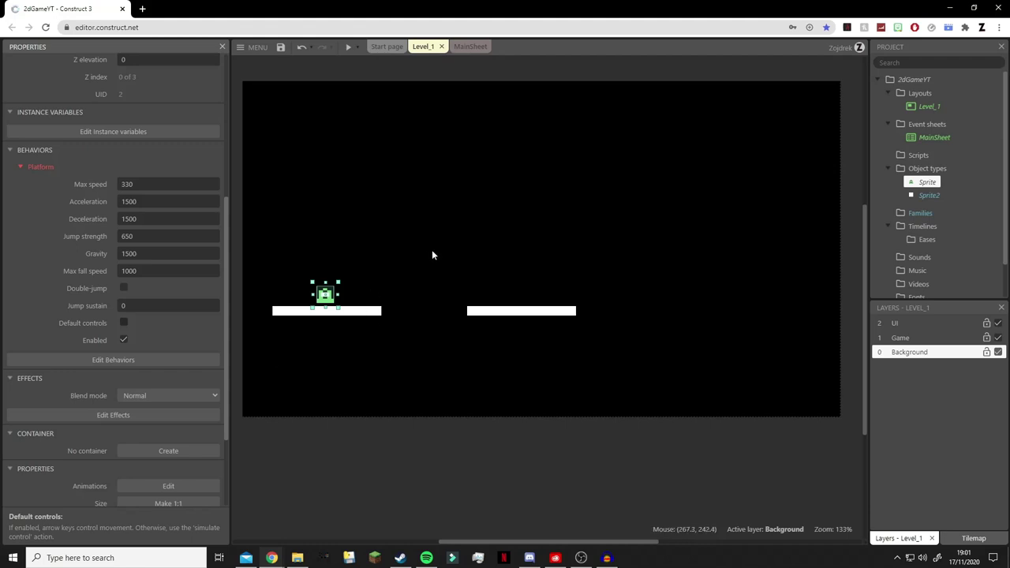
- Switch to the MainSheet event sheet and cancel a new event
left_click(392, 246)
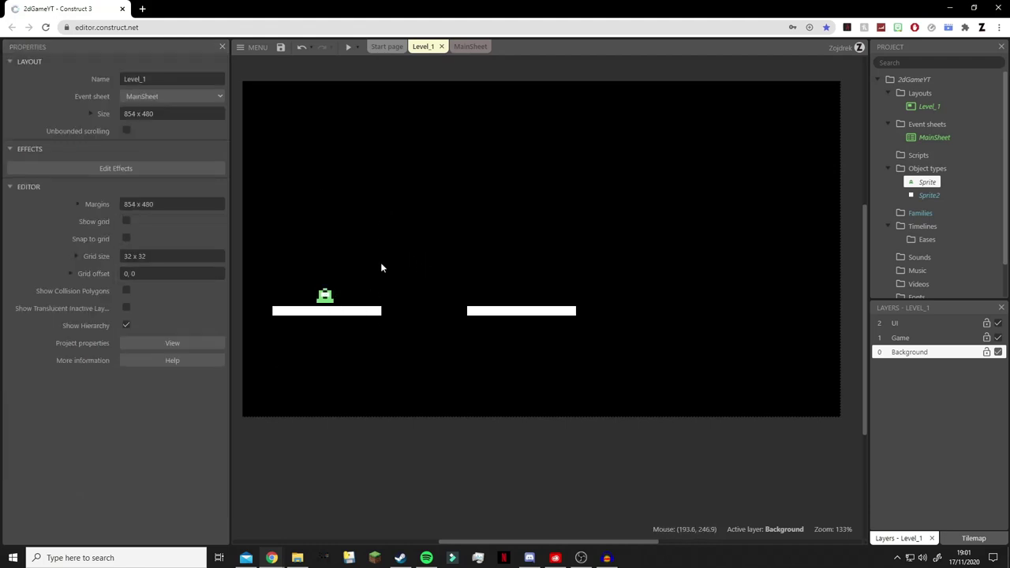
left_click(471, 50)
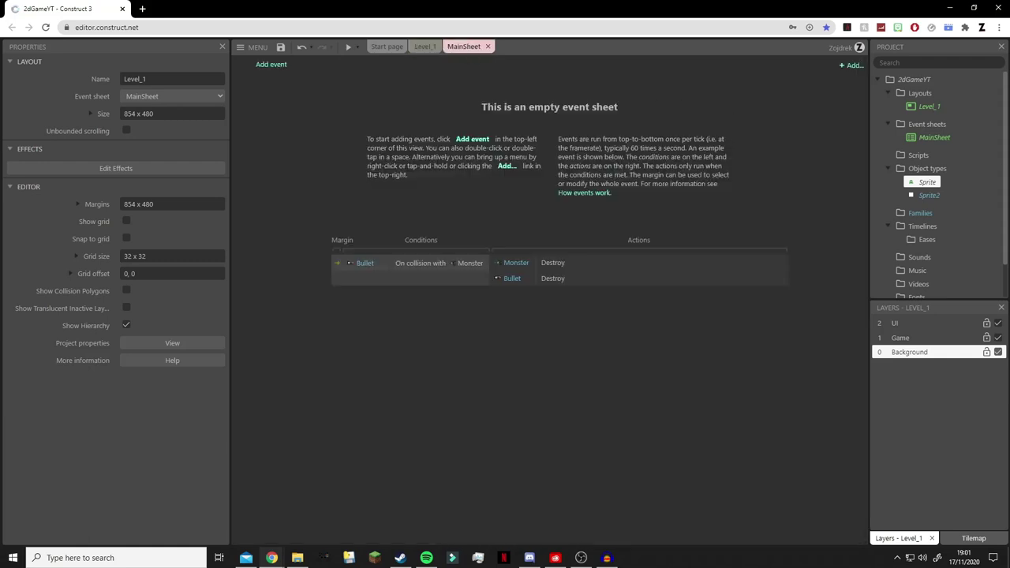
left_click(934, 138)
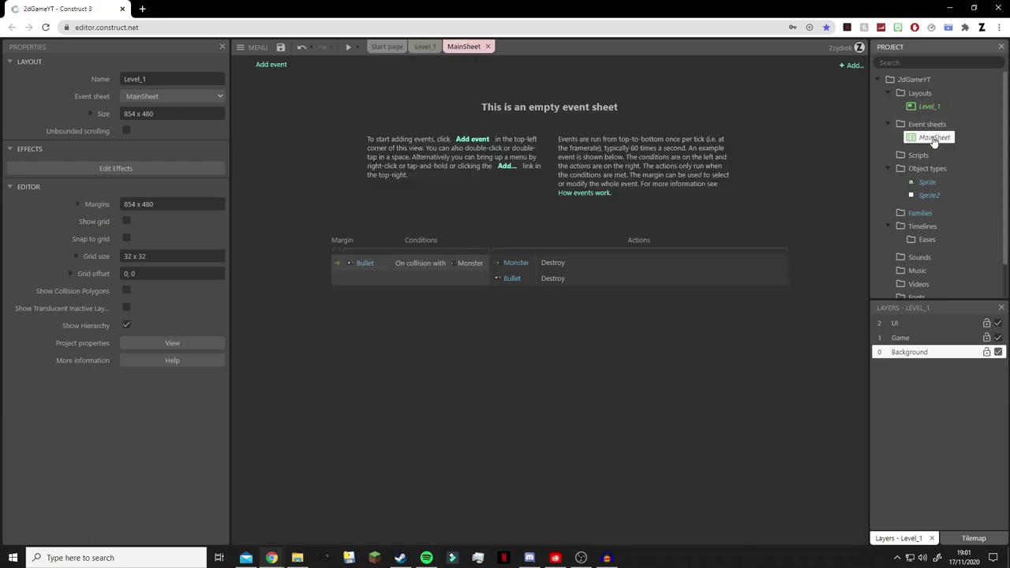
left_click(266, 65)
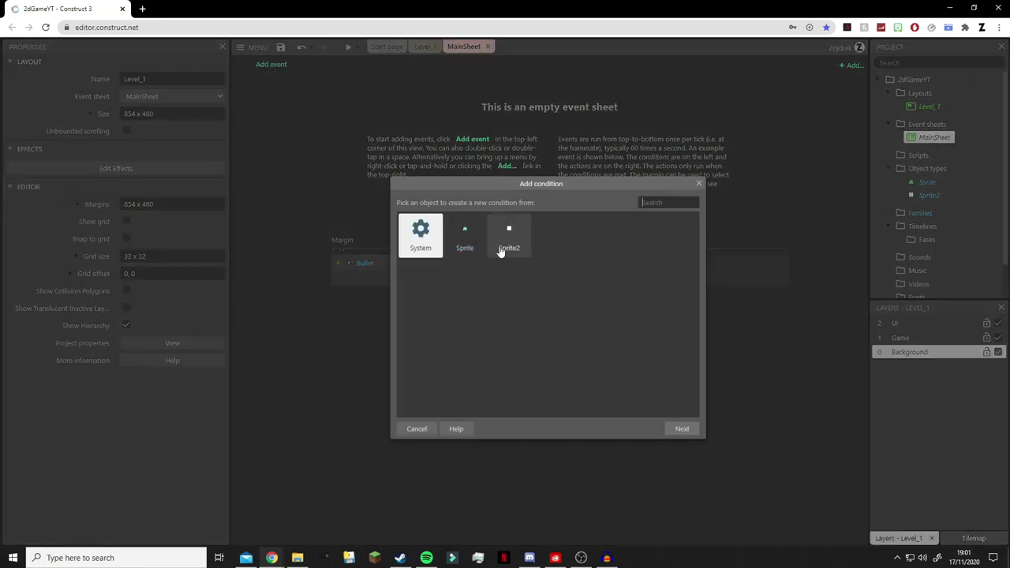
left_click(698, 184)
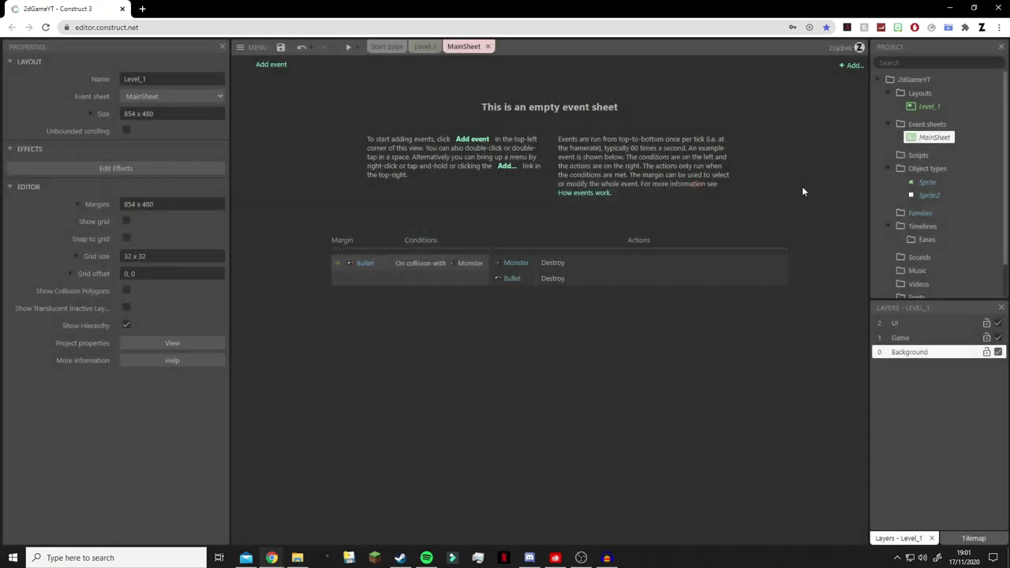
- Rename the object types Sprite to Player and Sprite2 to Platform
left_click(929, 182)
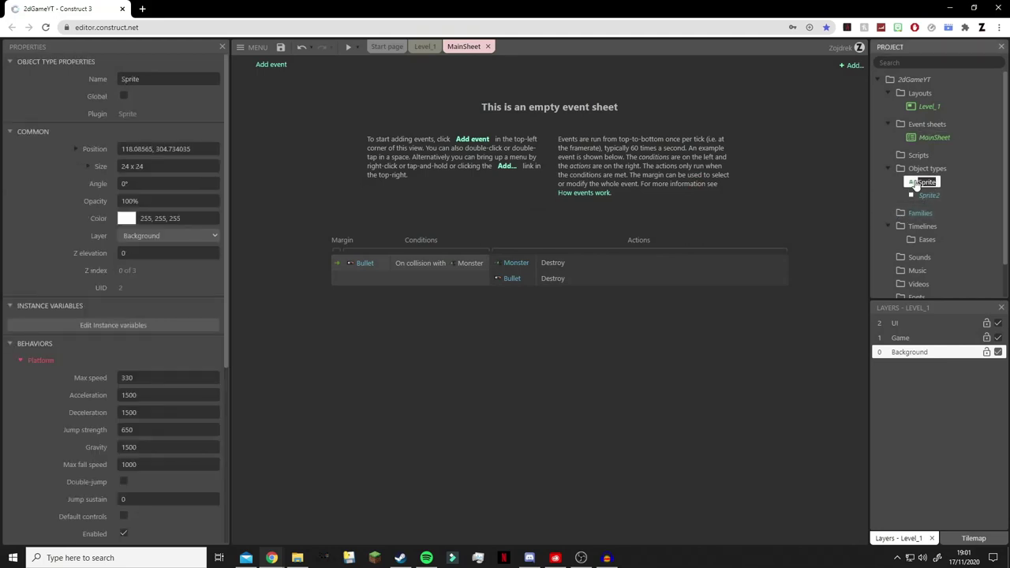
type("Player")
key("Return")
left_click(929, 196)
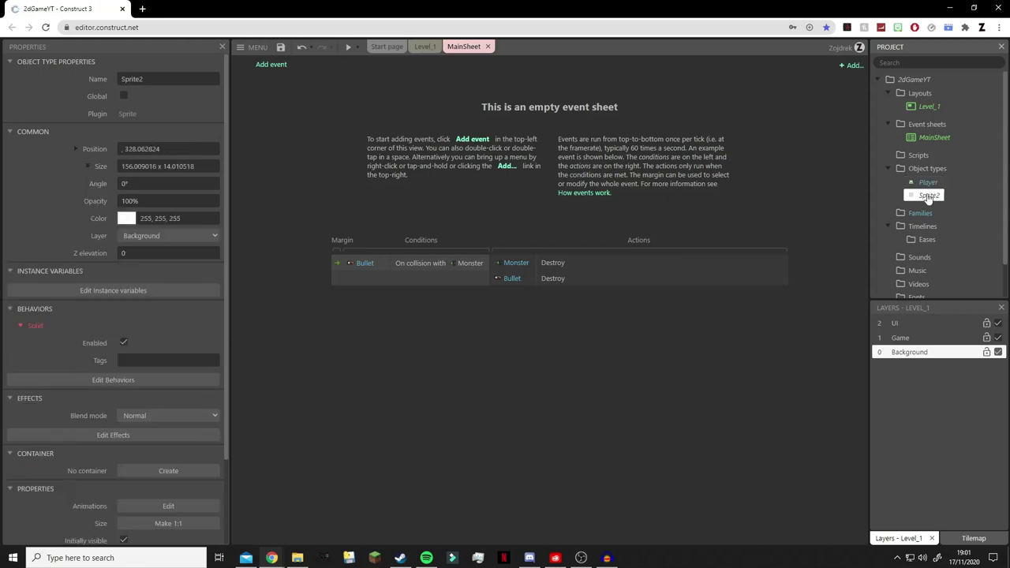
left_click(929, 196)
type("platform")
key("Return")
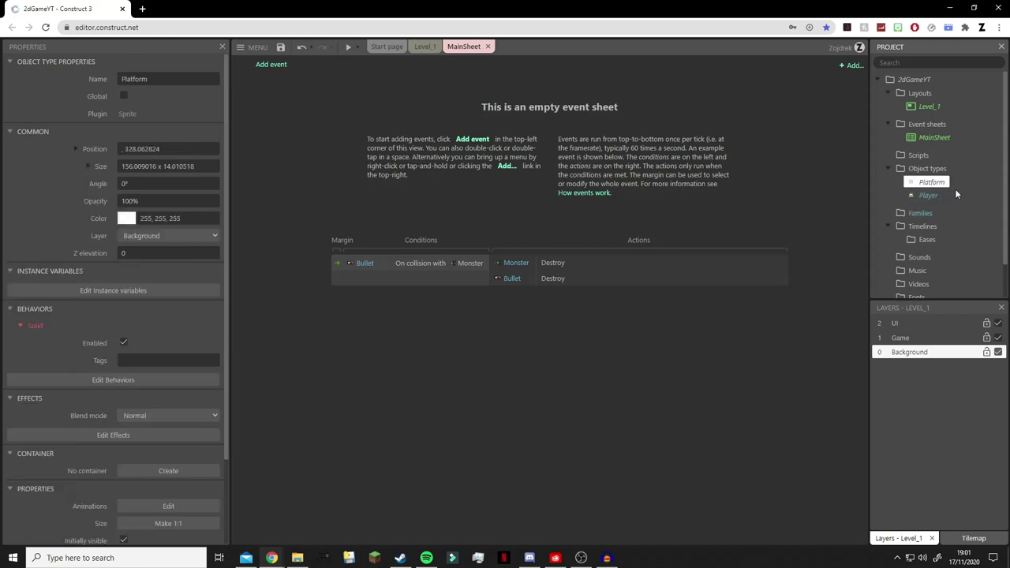
- Browse the Player conditions for a new event, then close without adding one
left_click(928, 196)
left_click(930, 182)
left_click(925, 196)
left_click(271, 64)
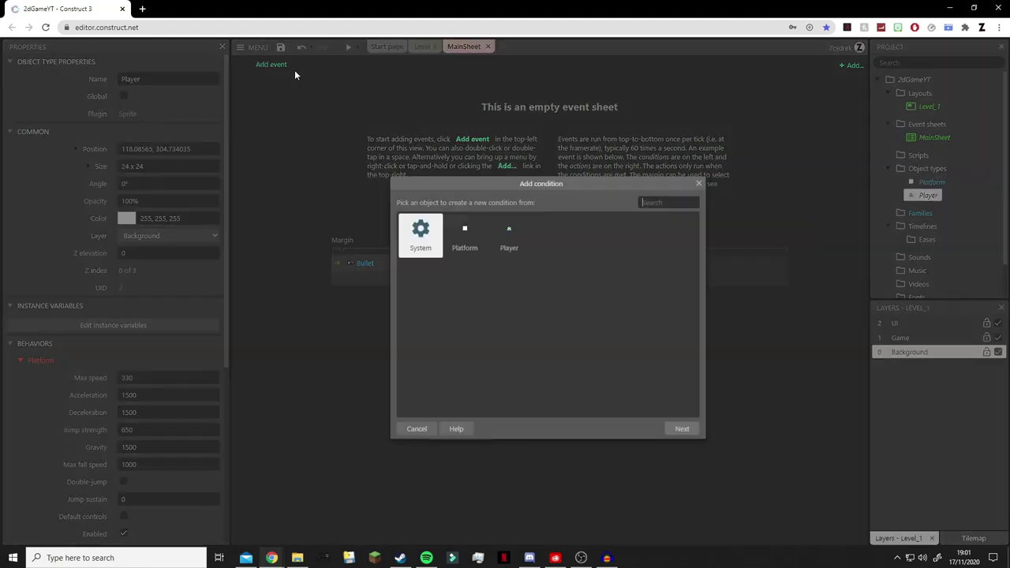
double_click(514, 240)
scroll(500, 319, "down", 6)
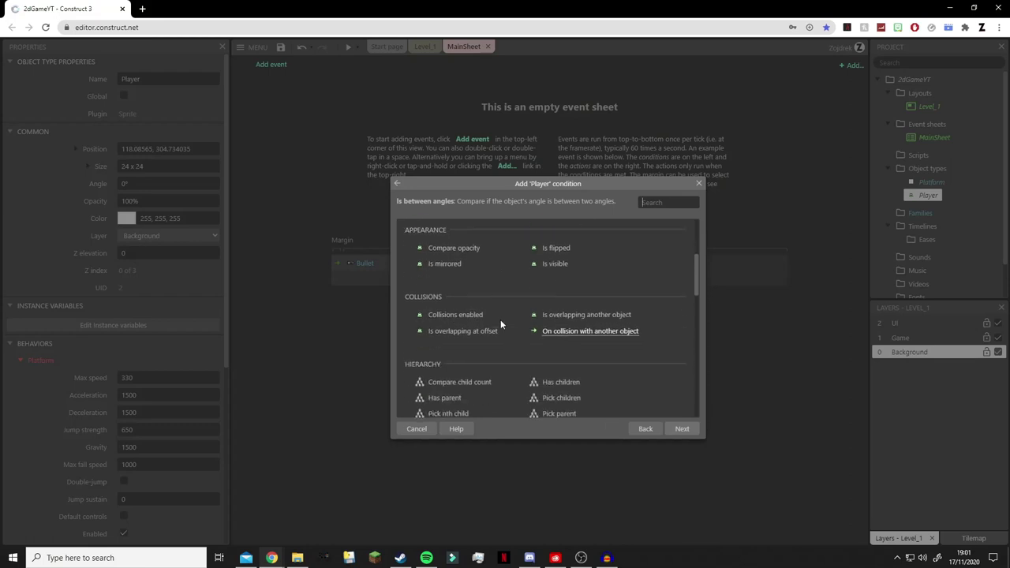
scroll(498, 318, "down", 3)
scroll(498, 318, "up", 3)
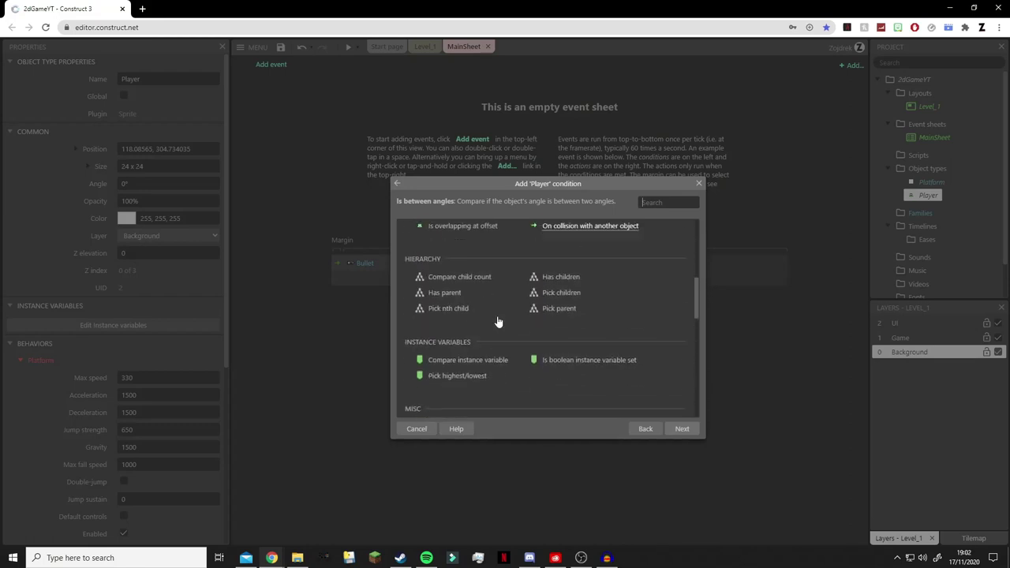
scroll(497, 318, "down", 6)
left_click(698, 183)
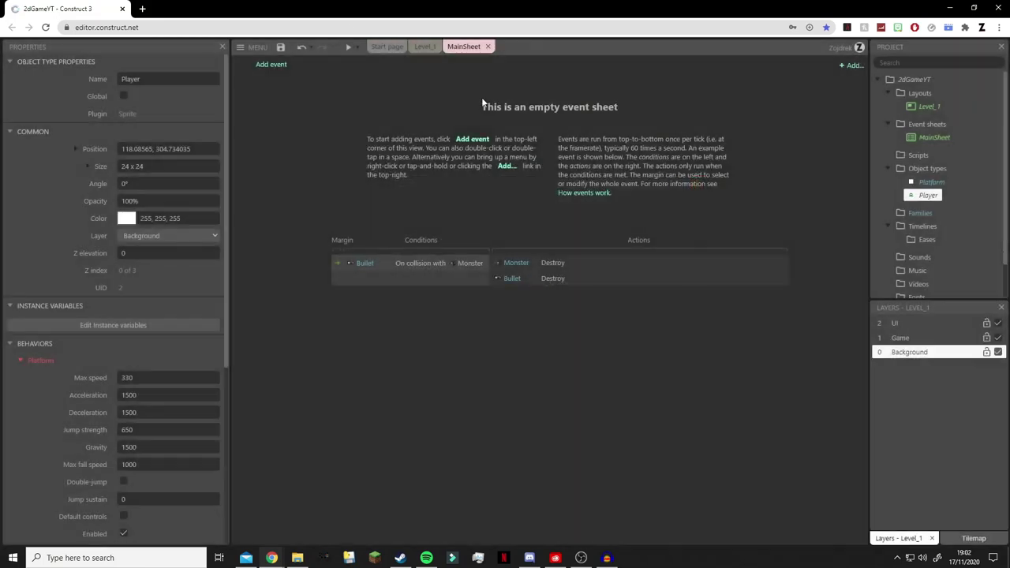
- Insert a Keyboard object via a 'key' search, then start a new MainSheet event
left_click(425, 47)
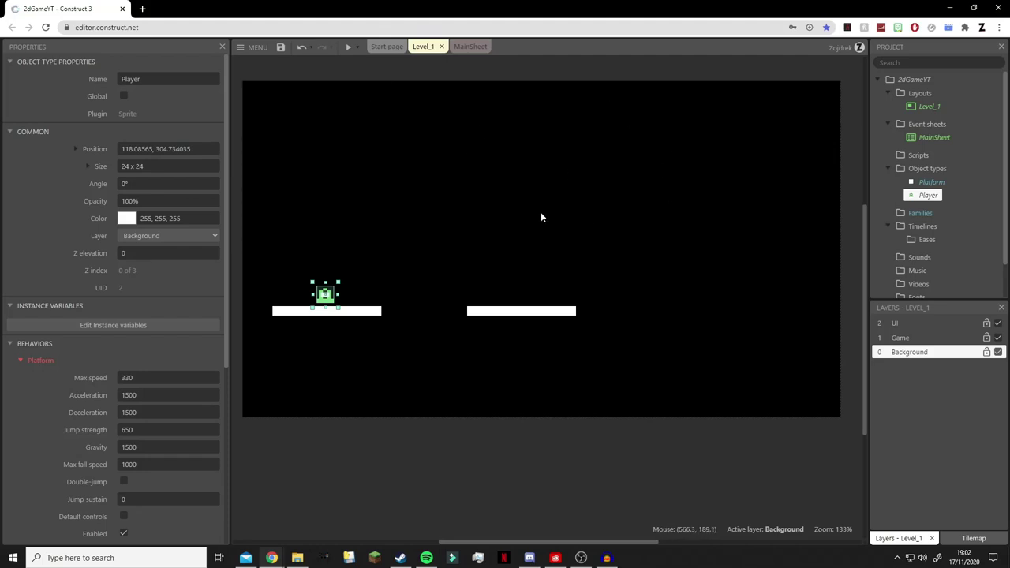
left_click(924, 106)
double_click(500, 142)
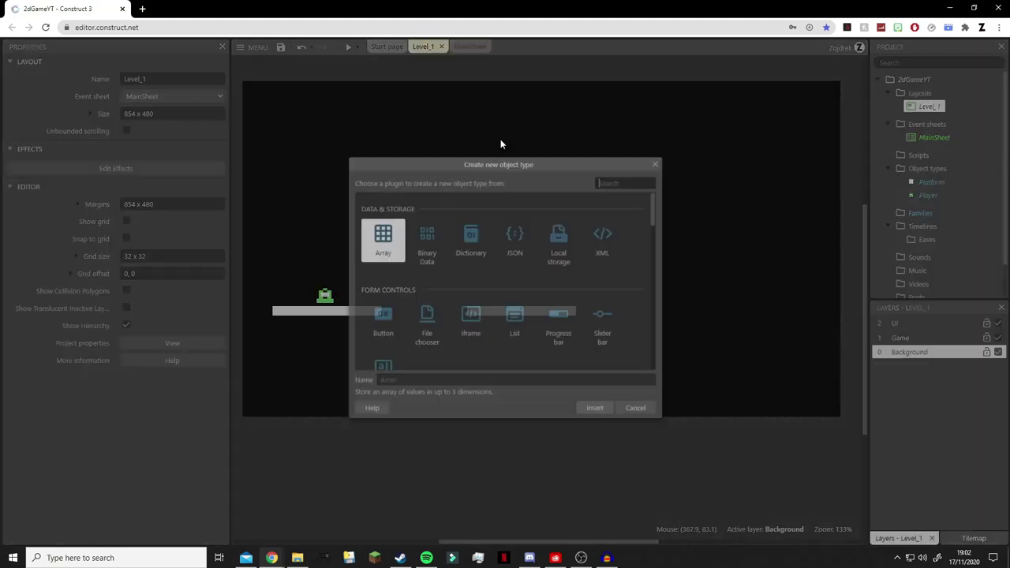
type("key")
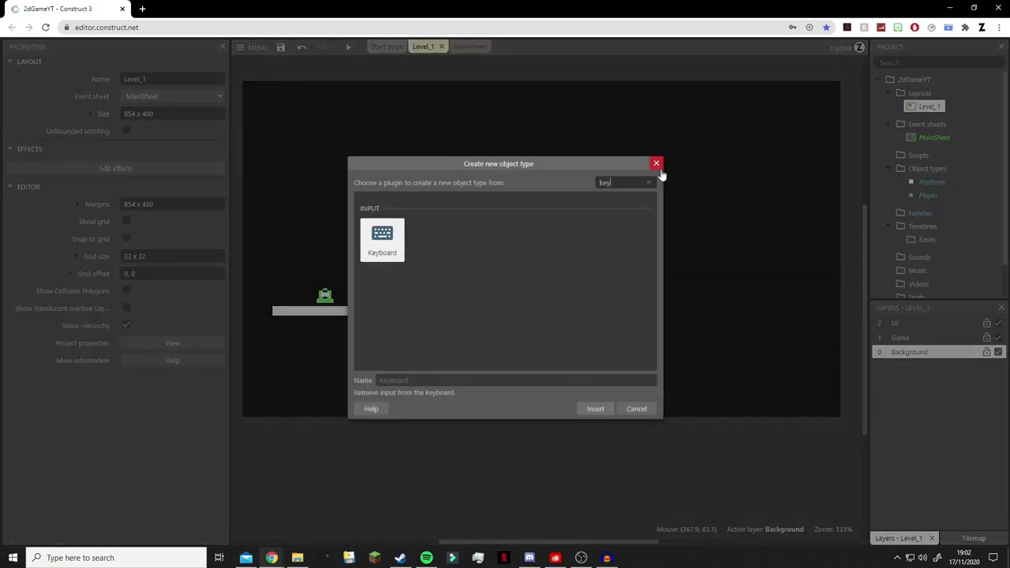
double_click(382, 240)
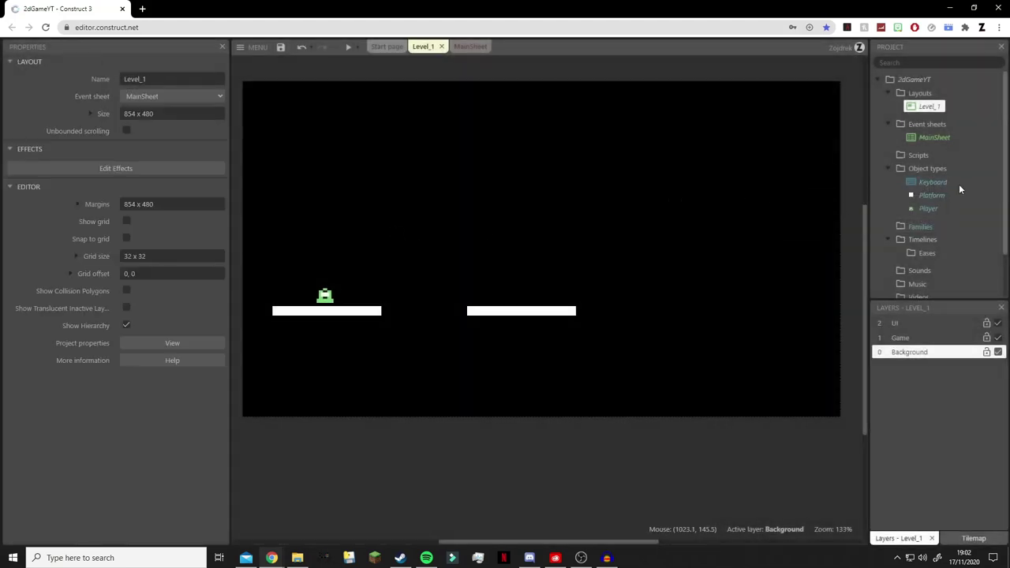
left_click(933, 182)
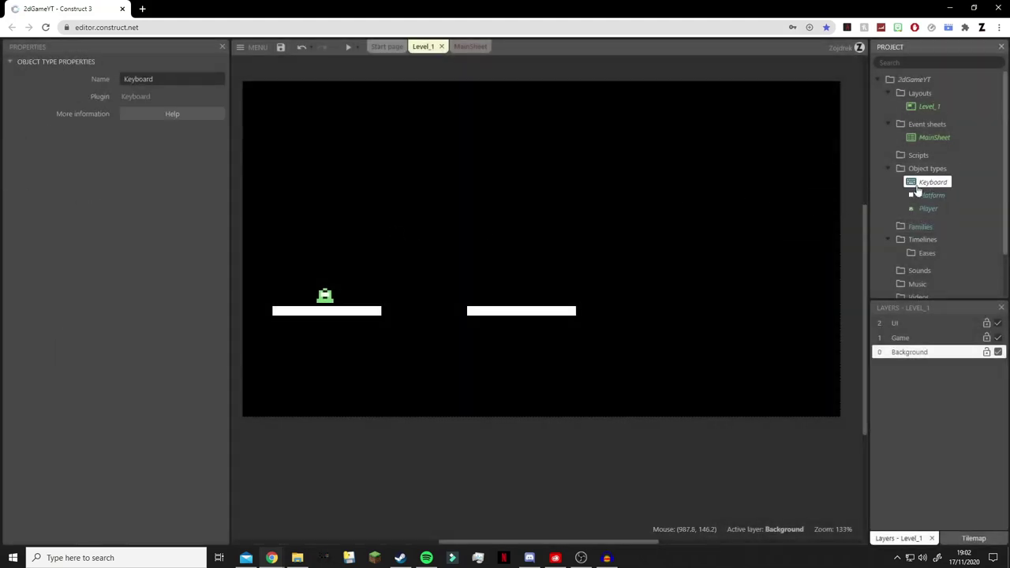
left_click(470, 51)
left_click(276, 66)
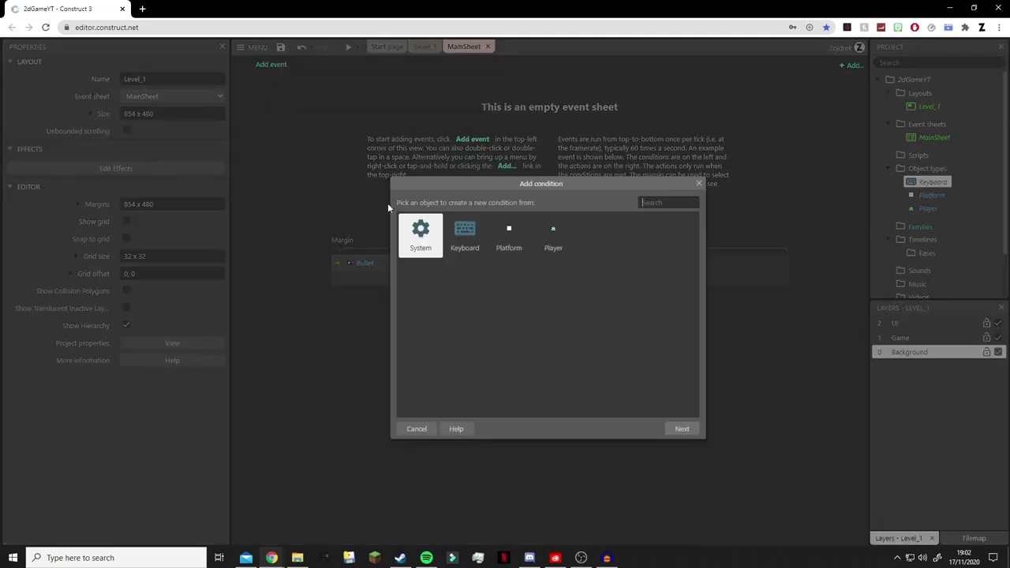
- Create an event with the condition Keyboard: W key is down
double_click(465, 235)
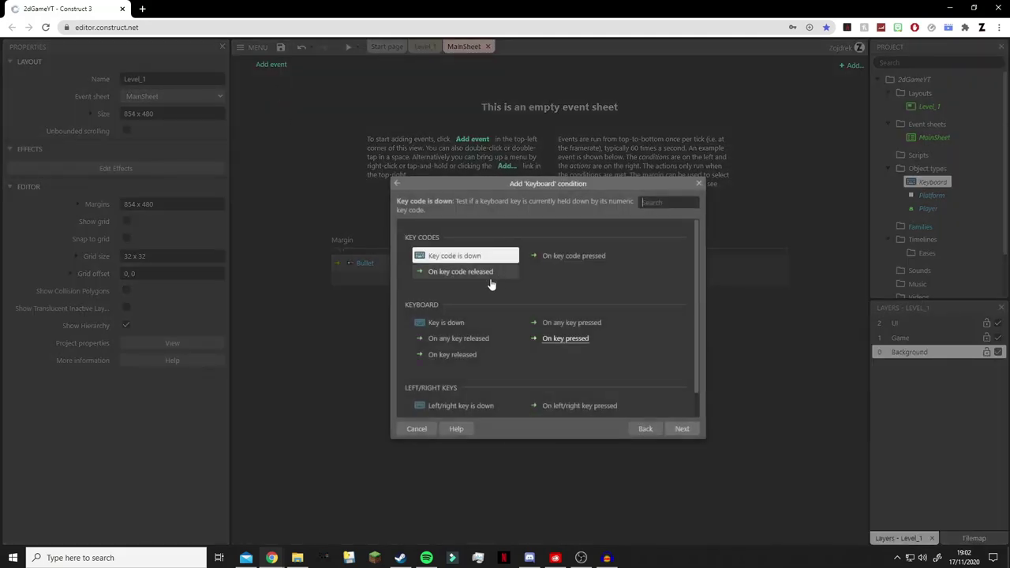
scroll(547, 300, "down", 1)
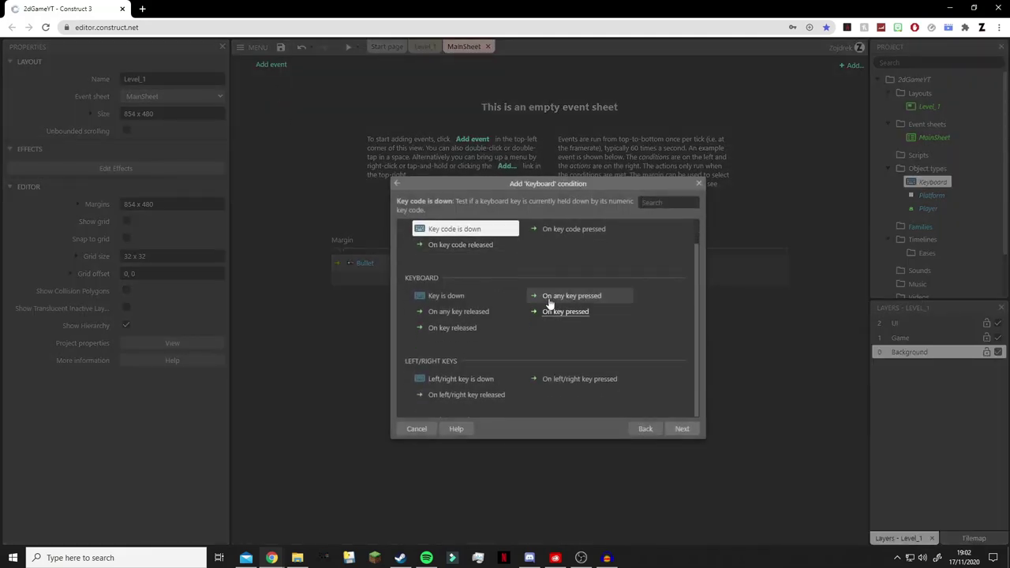
double_click(471, 303)
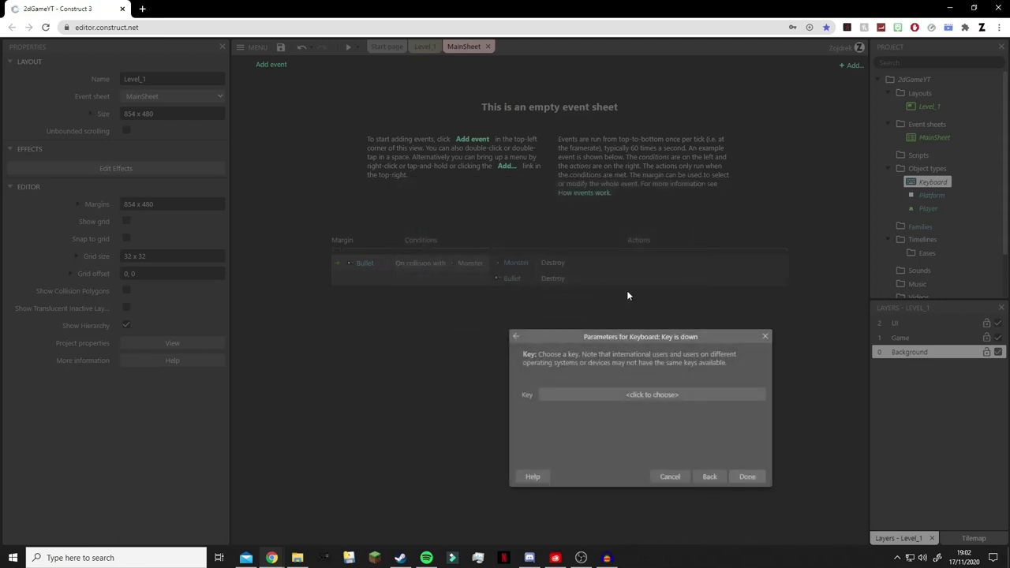
left_click(618, 389)
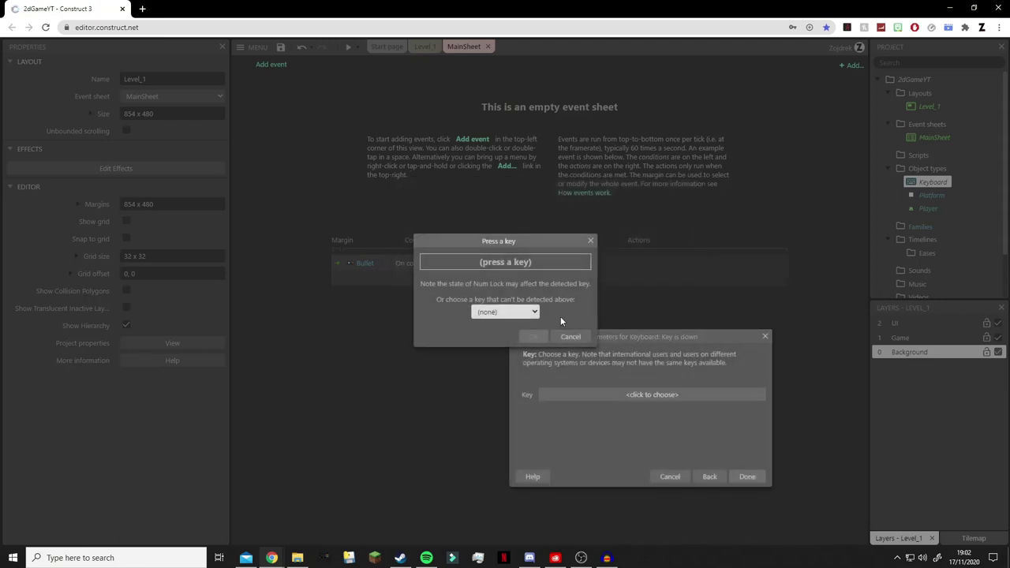
key("w")
left_click(533, 336)
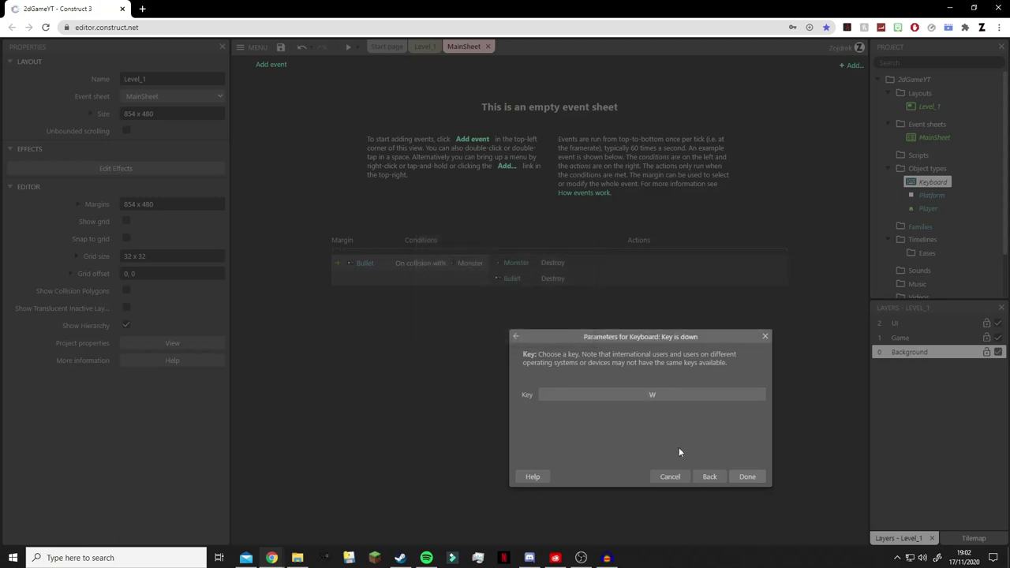
left_click(747, 476)
- Give the event a Player Simulate control action set to Jump
left_click(440, 67)
double_click(513, 232)
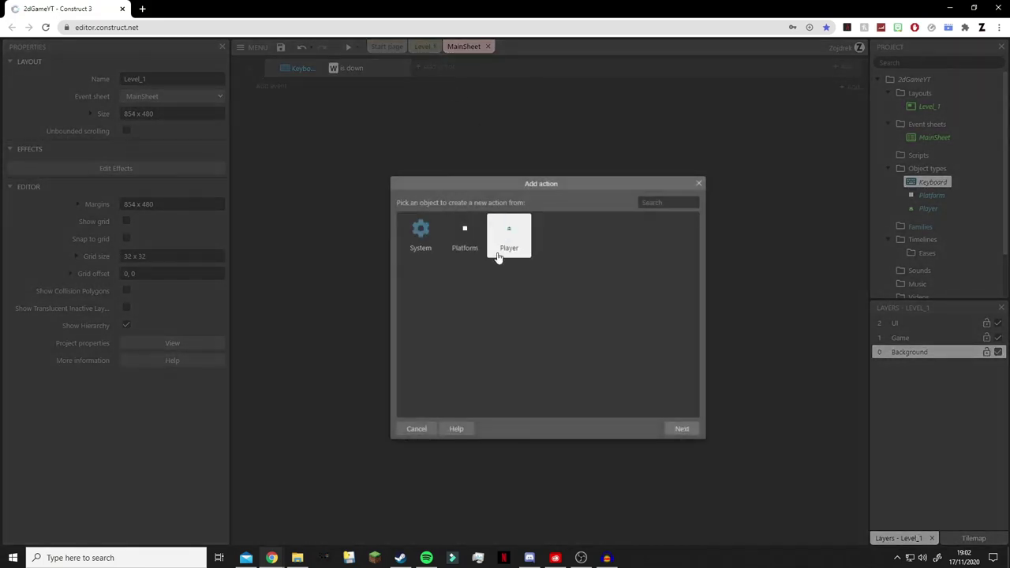
type("s")
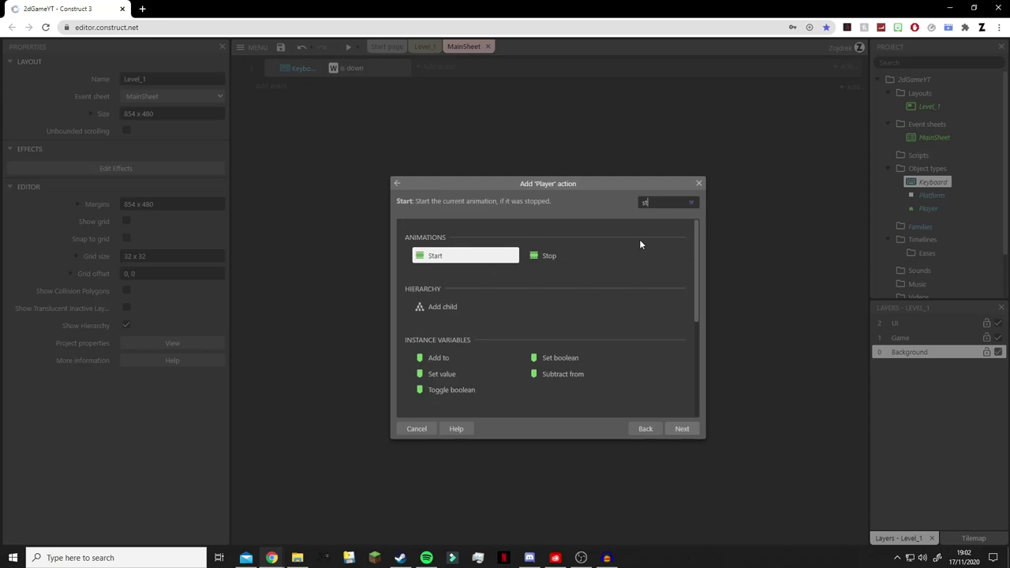
type("imu")
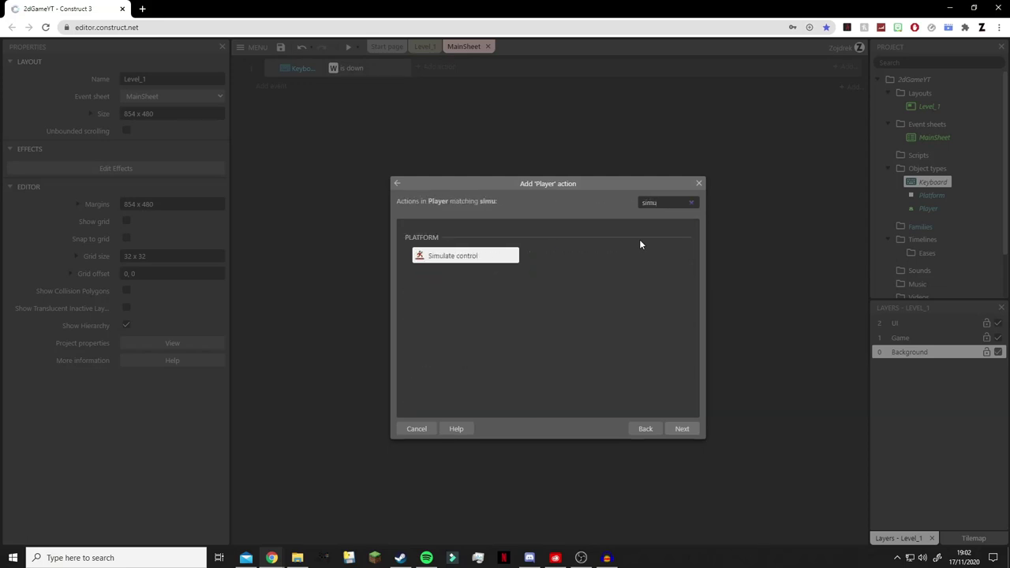
double_click(420, 254)
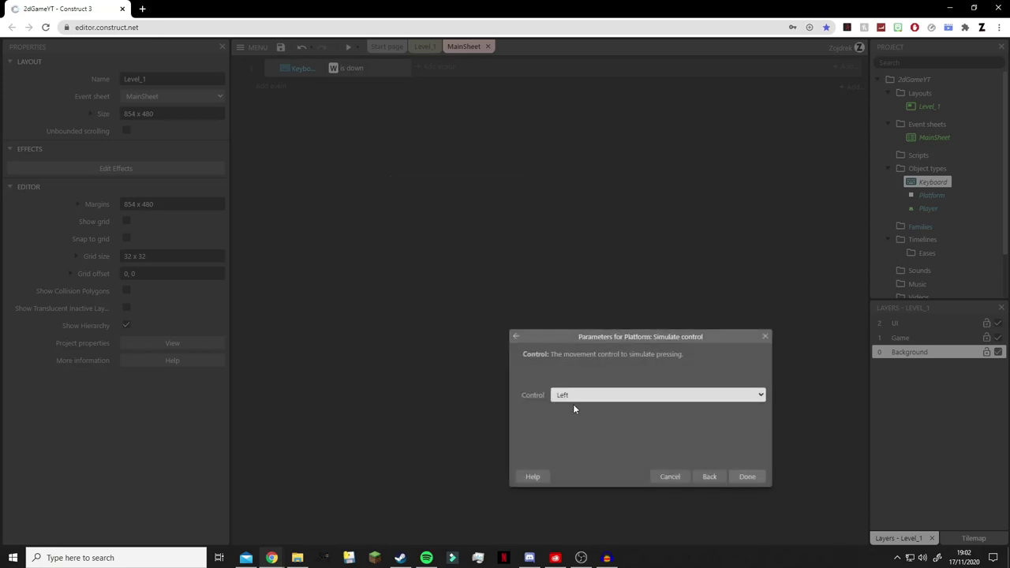
left_click(573, 397)
left_click(580, 424)
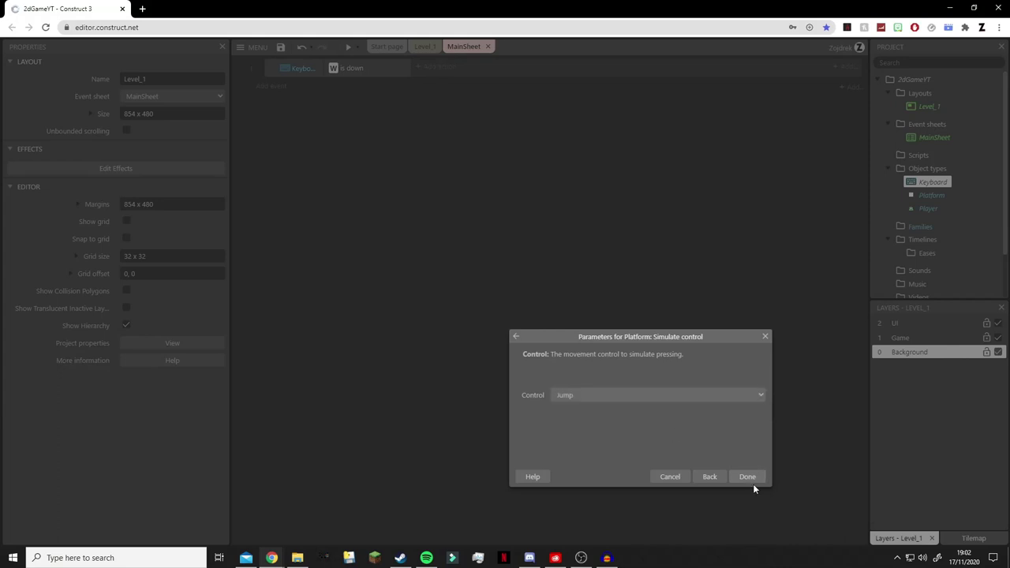
left_click(751, 483)
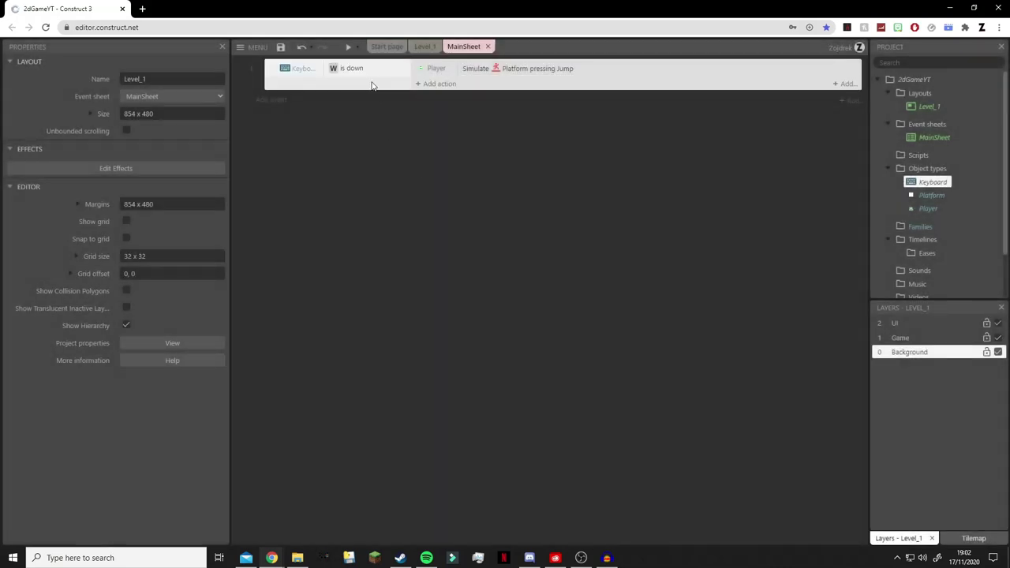
- Paste two copies of the W jump event and change event 2's key to A
key("ctrl+v")
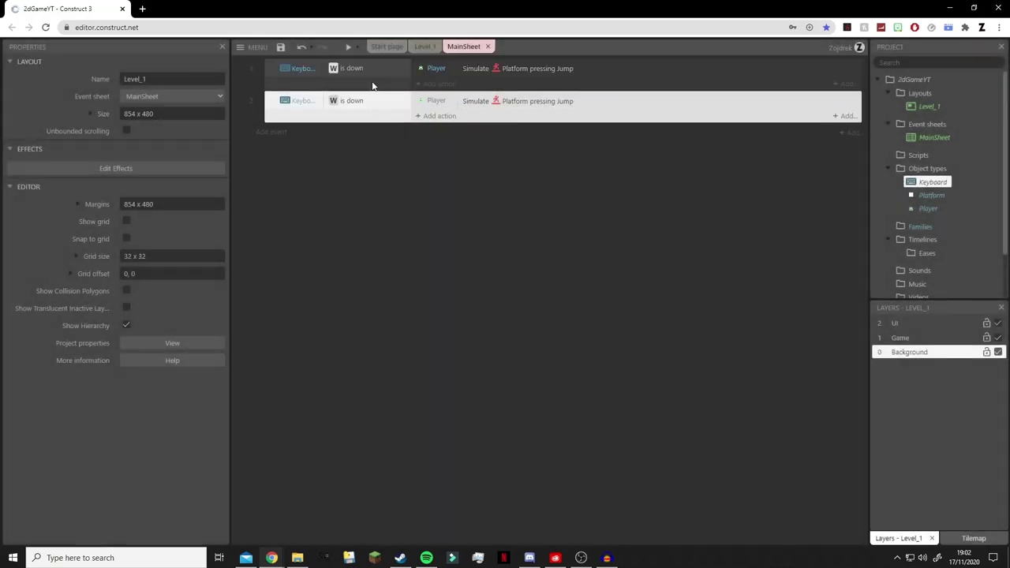
key("ctrl+v")
double_click(352, 105)
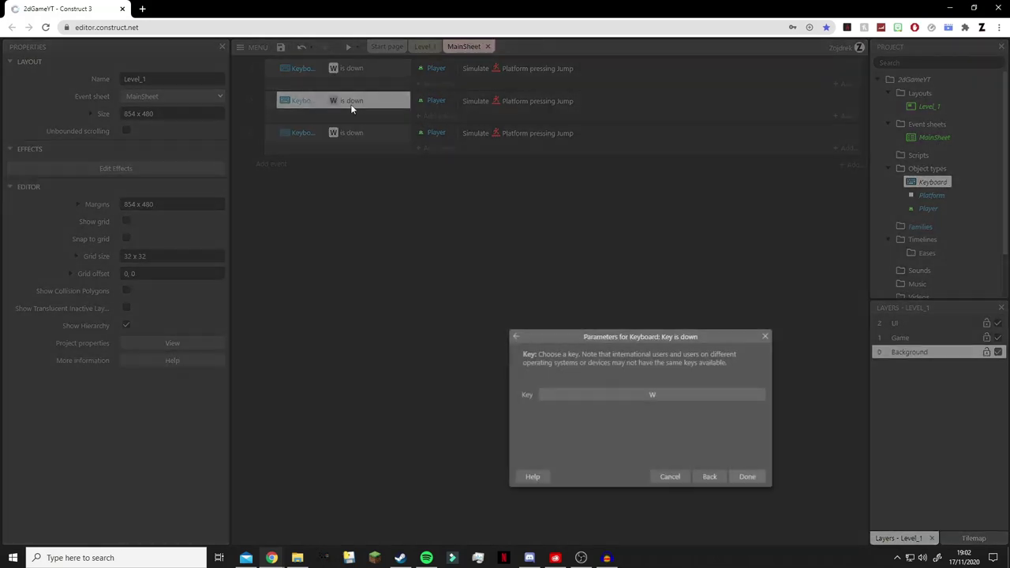
left_click(656, 395)
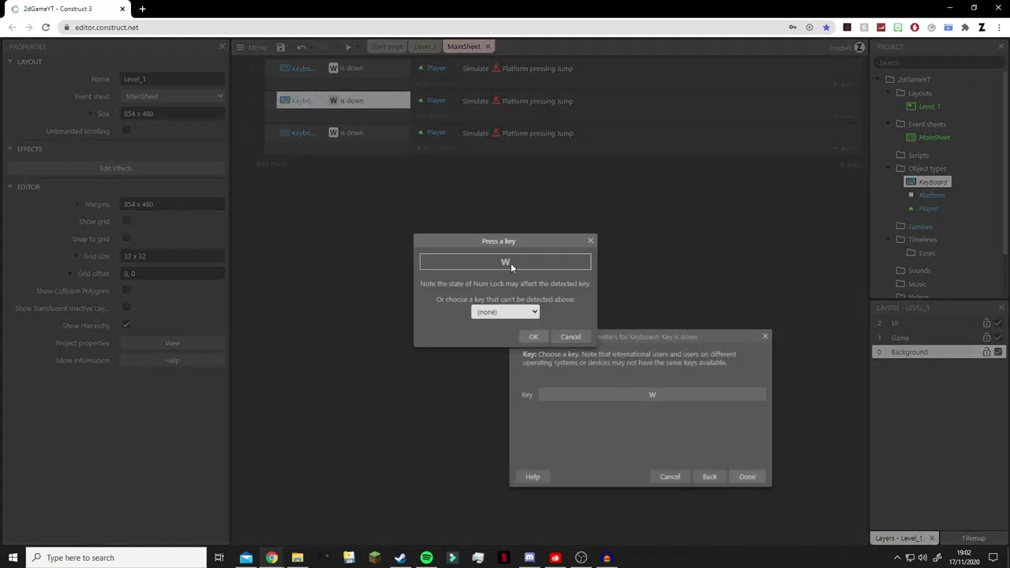
key("a")
left_click(533, 337)
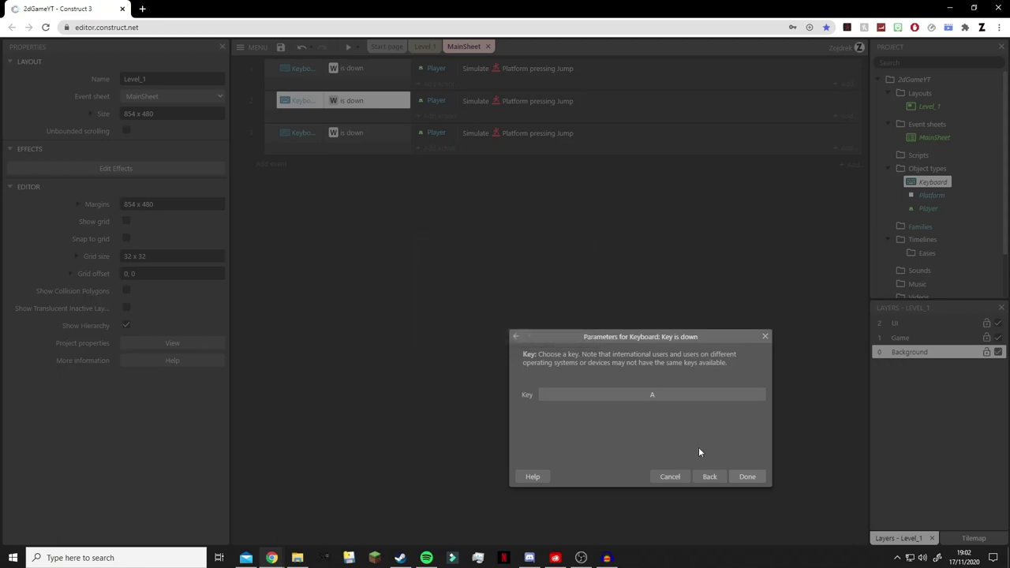
left_click(745, 477)
- Change event 3's key condition to D
double_click(356, 134)
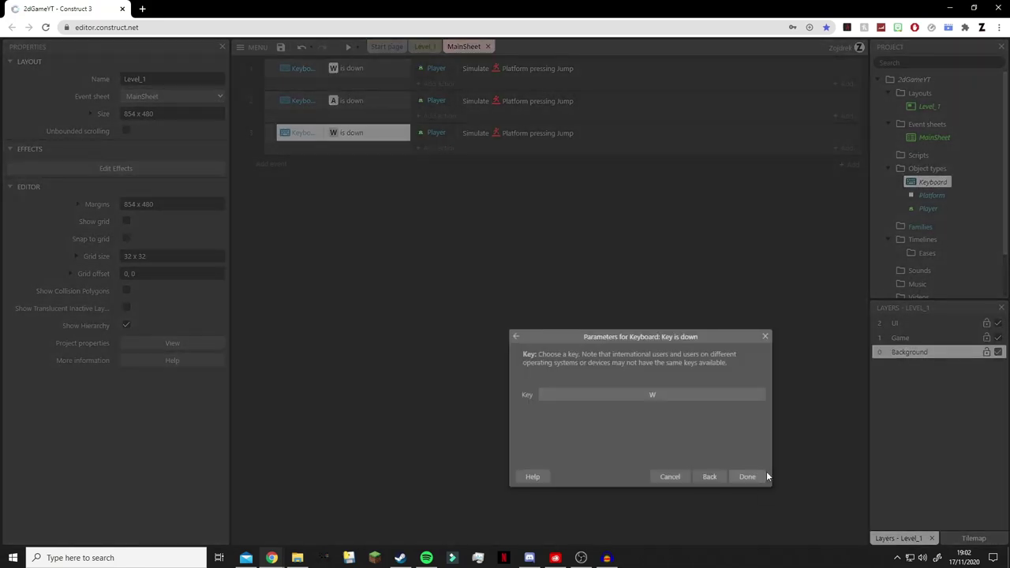
left_click(672, 396)
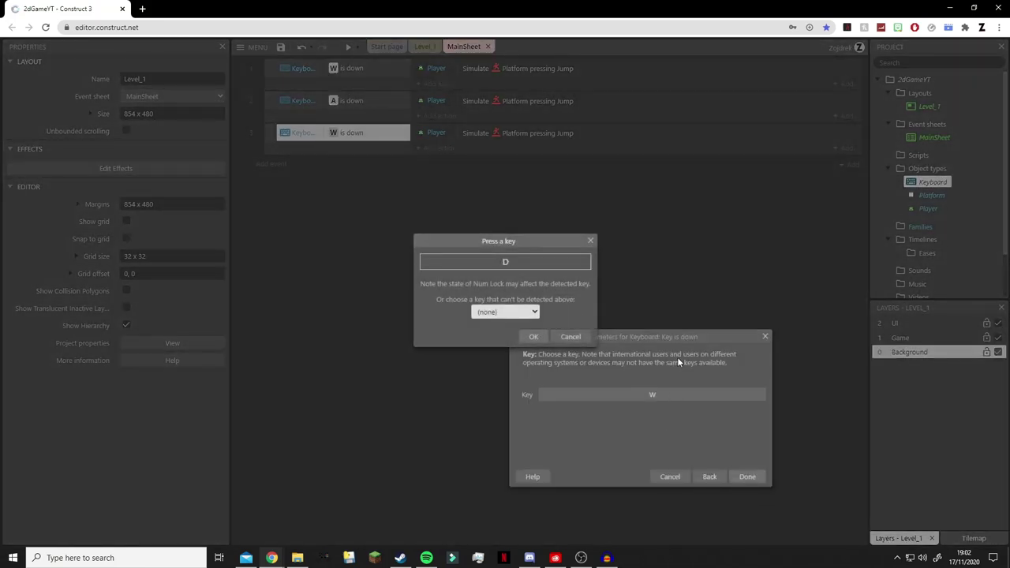
left_click(533, 336)
left_click(746, 477)
- Make event 2's action simulate pressing Left
left_click(505, 101)
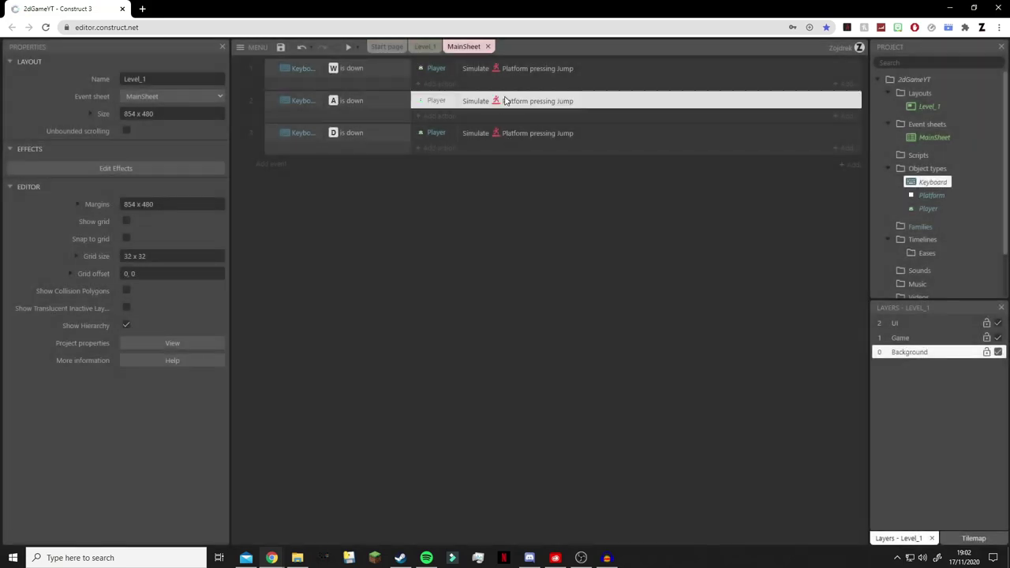
double_click(505, 101)
left_click(588, 394)
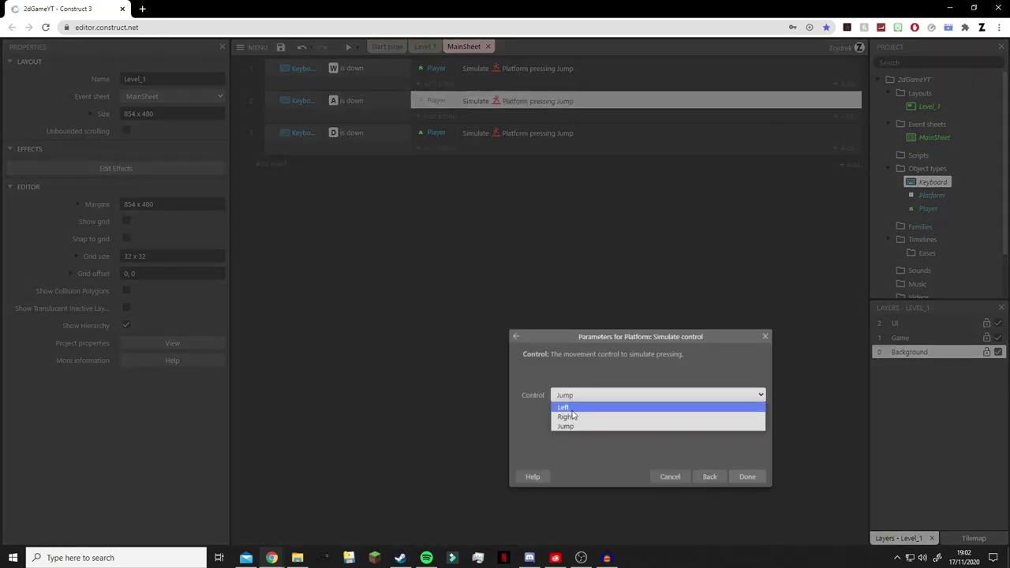
left_click(565, 408)
left_click(747, 476)
- Make event 3's action simulate pressing Right
left_click(491, 134)
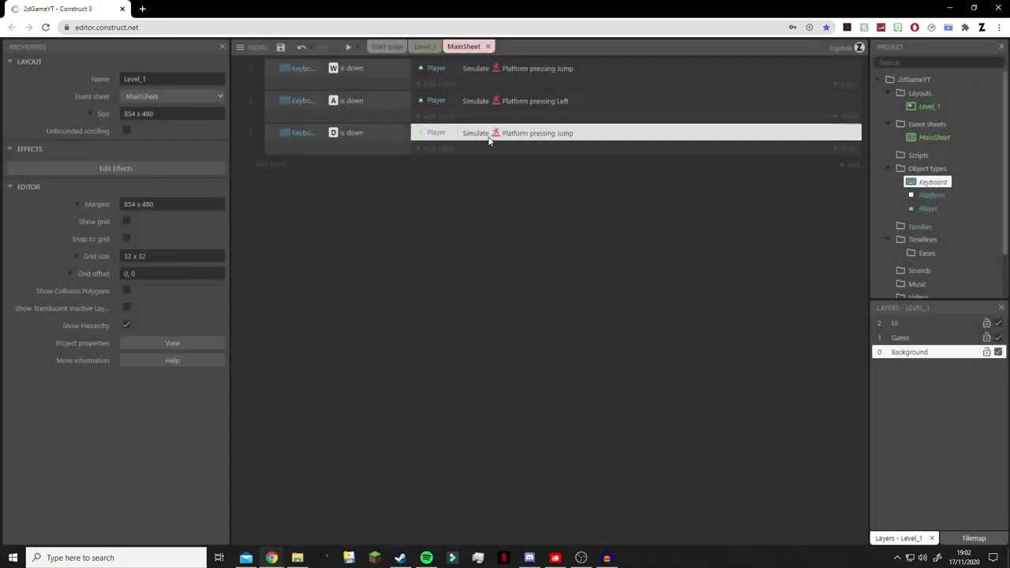
double_click(505, 133)
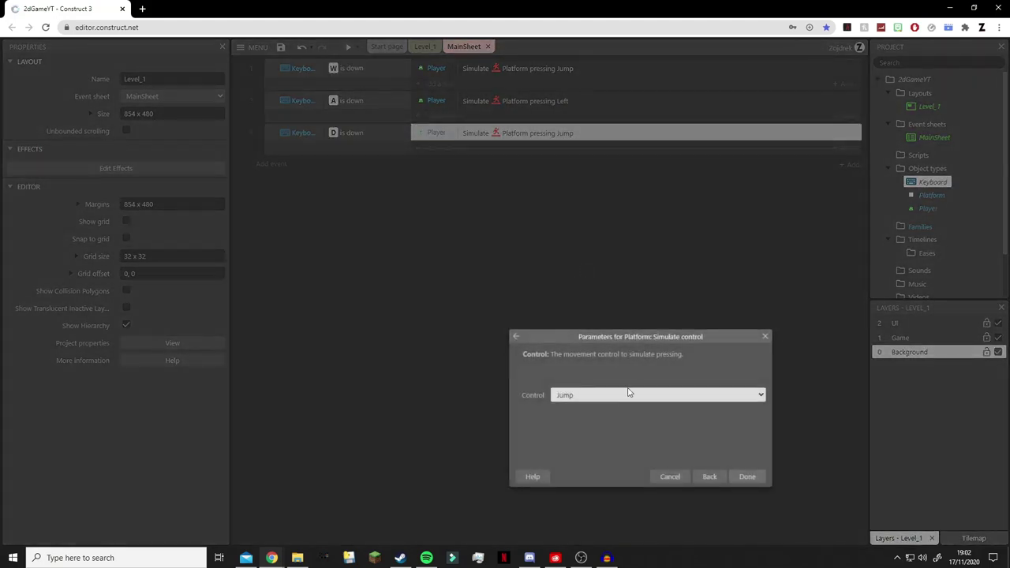
left_click(618, 399)
left_click(568, 409)
left_click(578, 393)
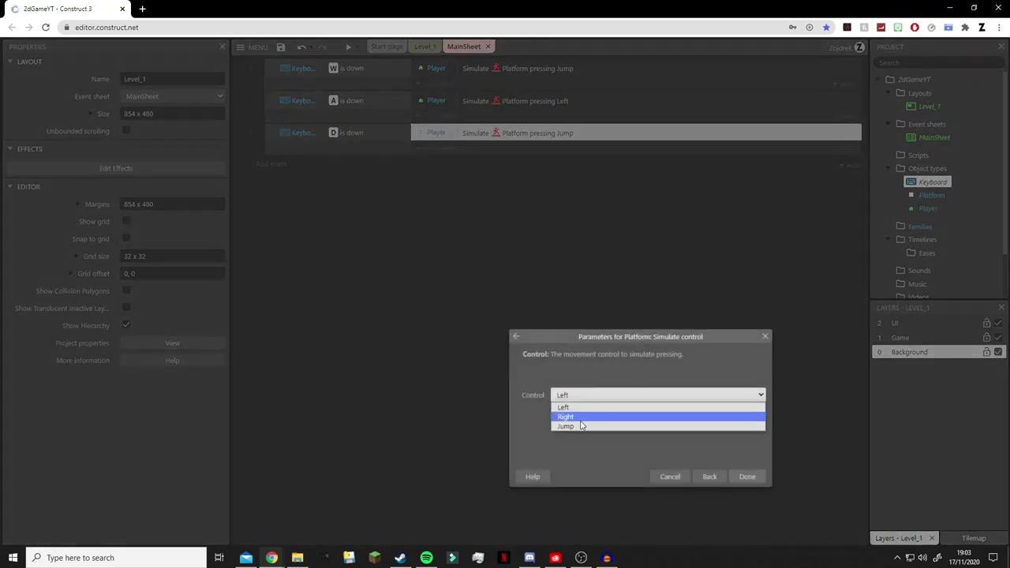
left_click(578, 417)
left_click(748, 473)
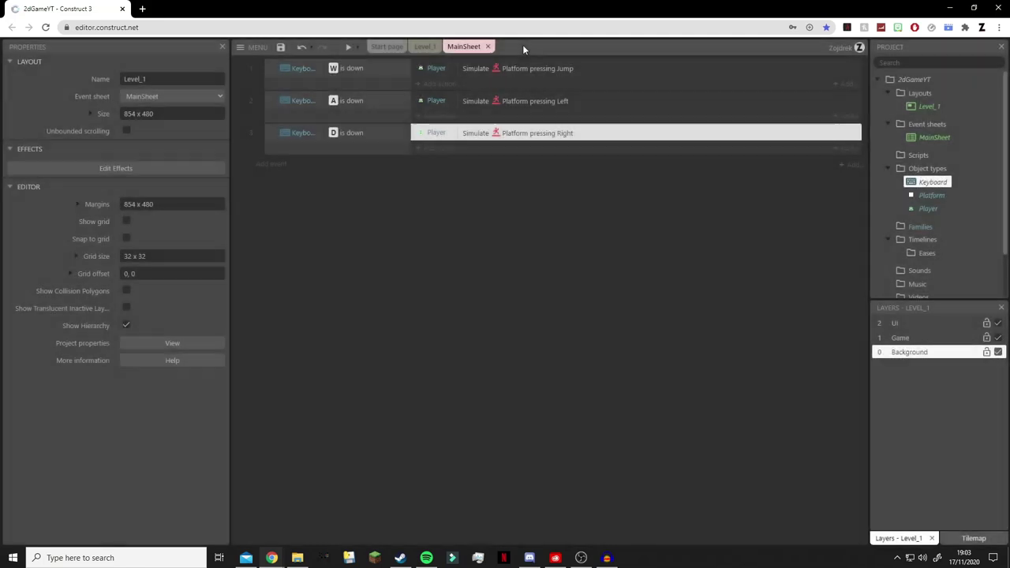
double_click(499, 132)
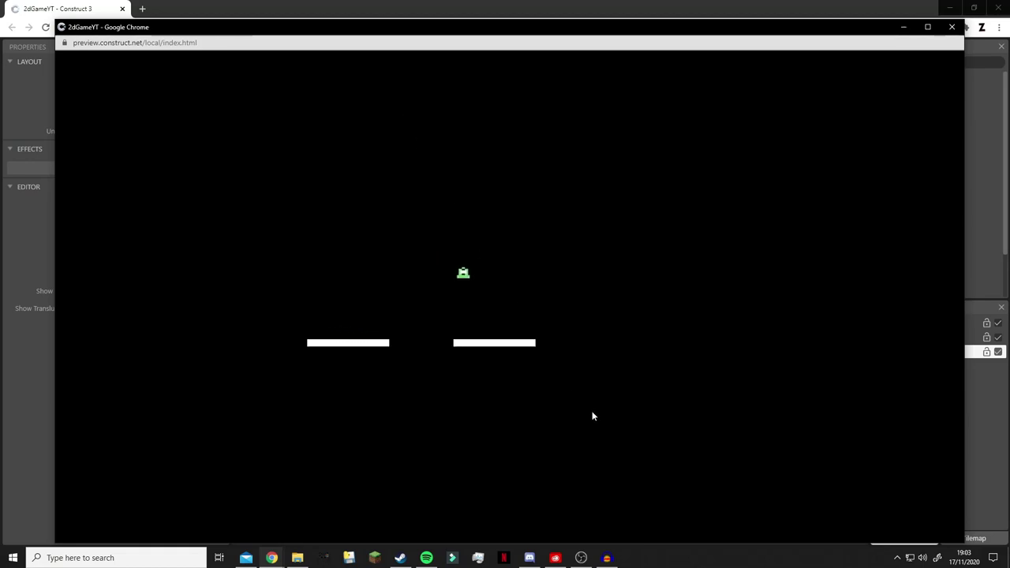
key("Left")
key("Up")
key("Up")
key("Right")
key("Up")
key("Left")
key("w")
key("d")
left_click(951, 26)
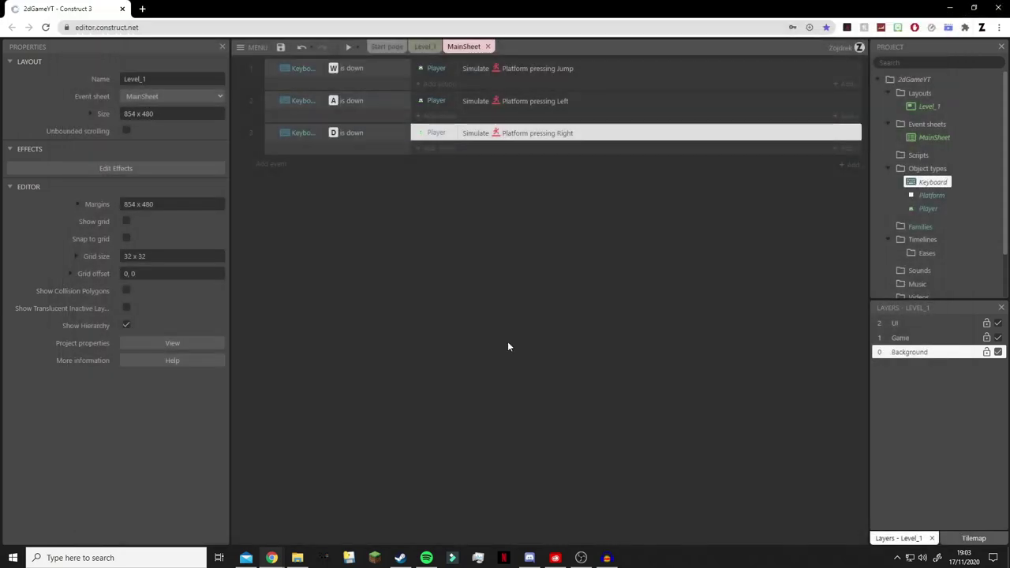
- Duplicate the W jump event and change the copy's key to Space, keeping its Jump action
left_click(333, 85)
key("ctrl+c")
key("ctrl+v")
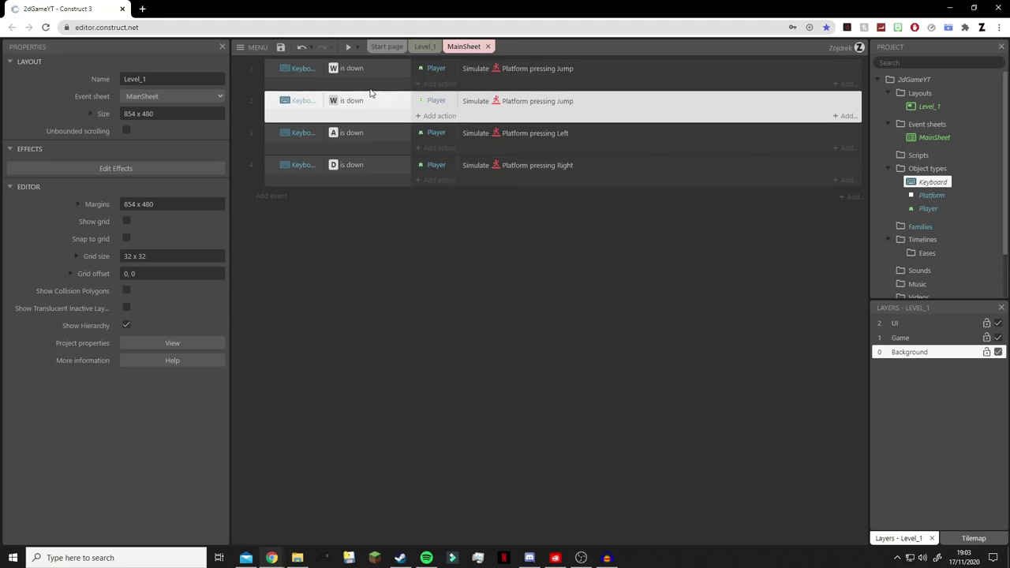
double_click(355, 103)
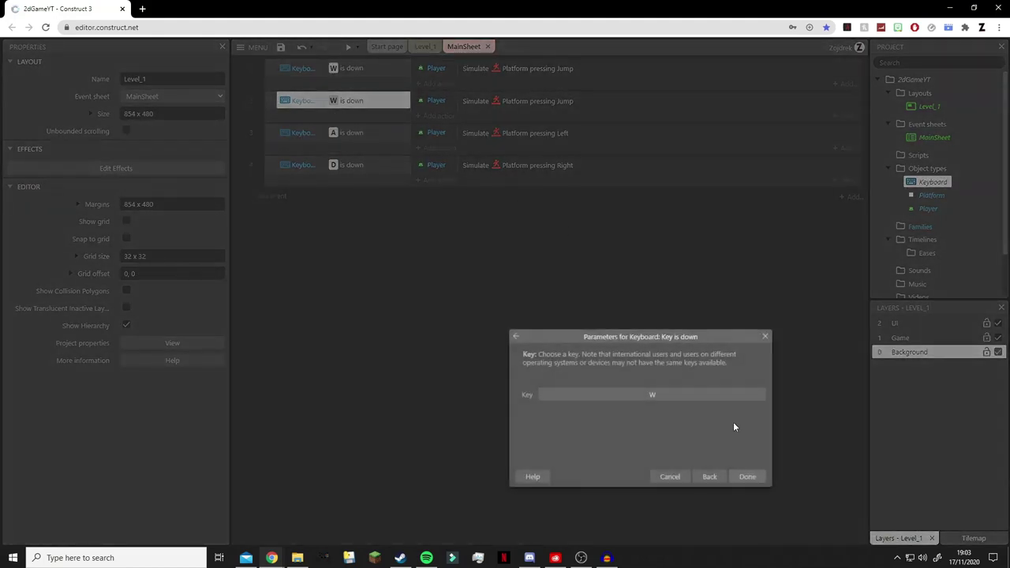
left_click(699, 395)
key("space")
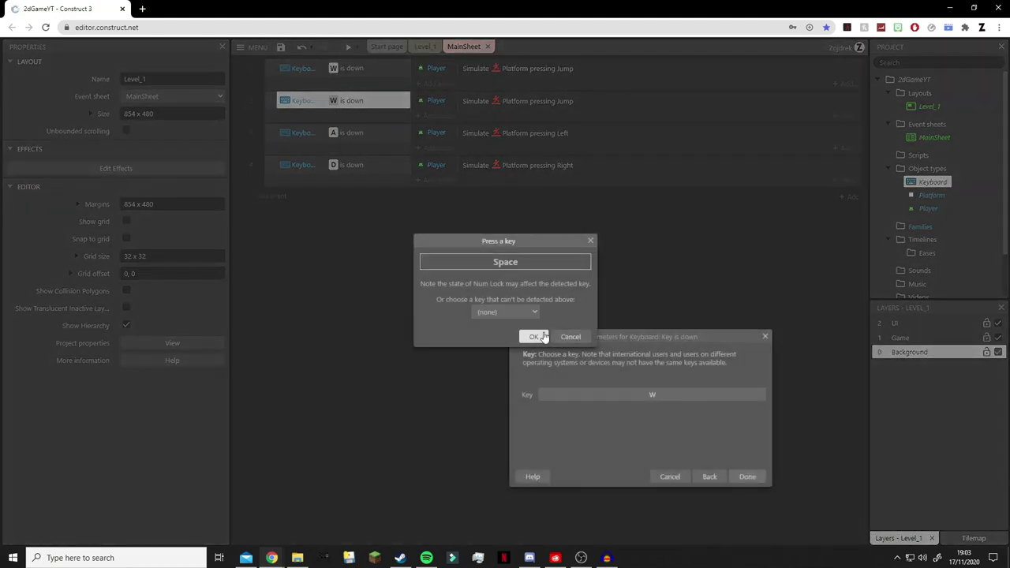
left_click(542, 337)
left_click(746, 477)
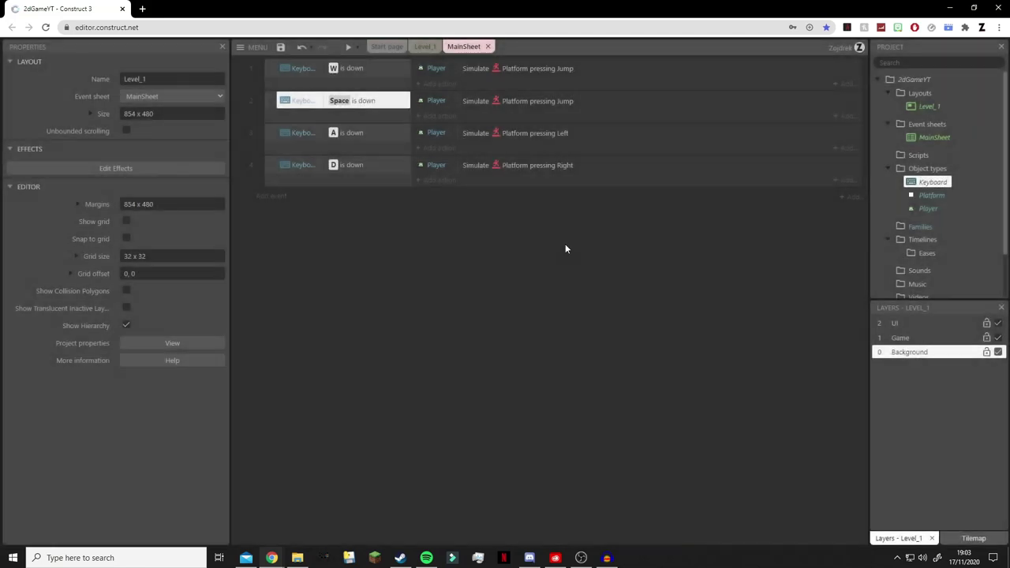
double_click(504, 101)
left_click(745, 477)
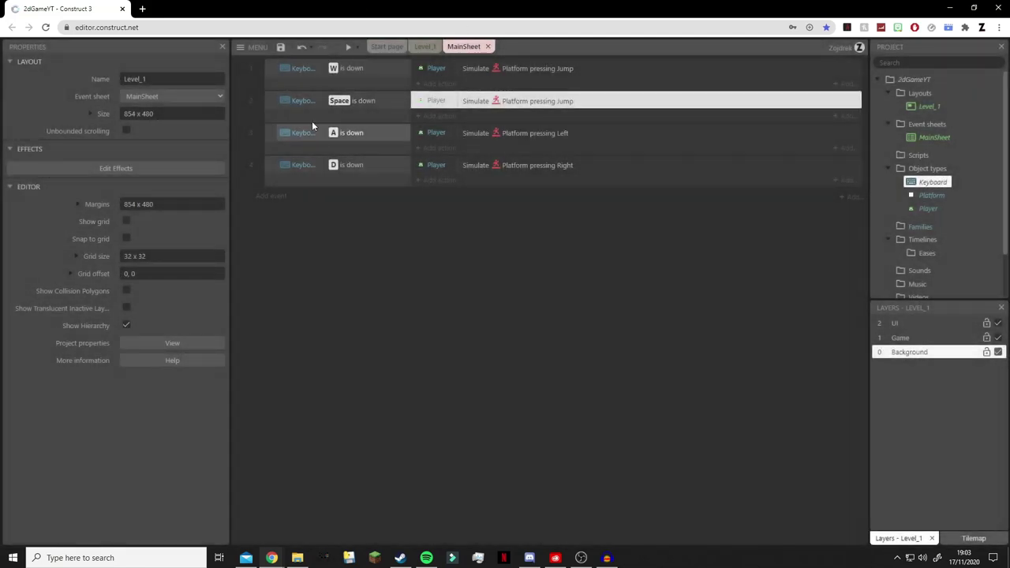
left_click(508, 258)
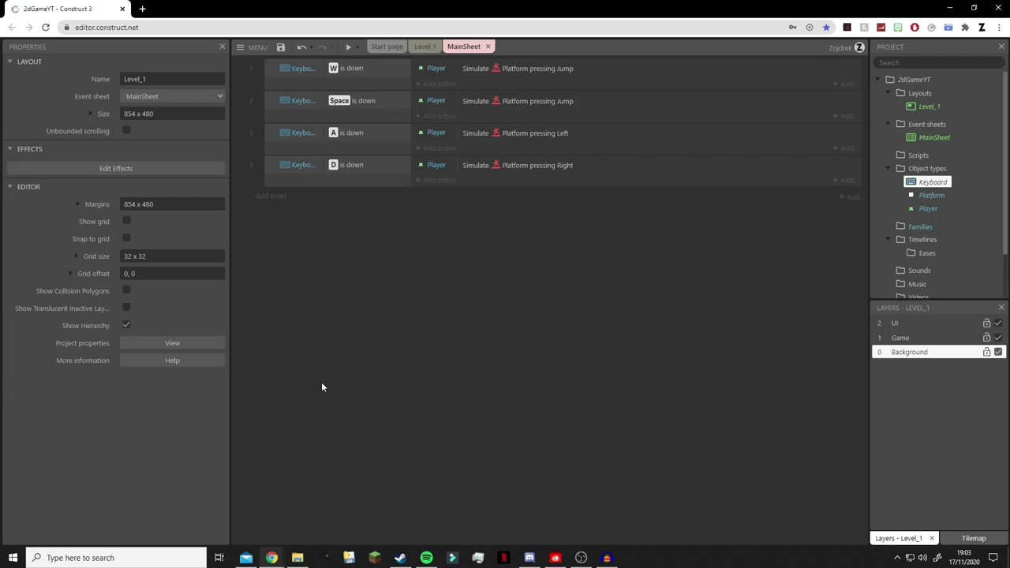
- Create a new event group named Movement
key("g")
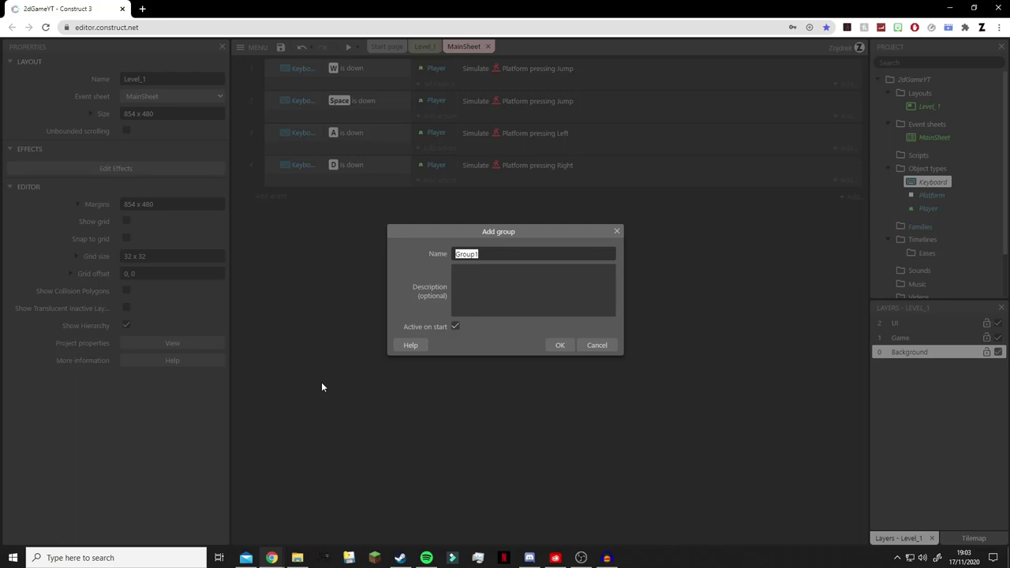
type("Movement")
key("Return")
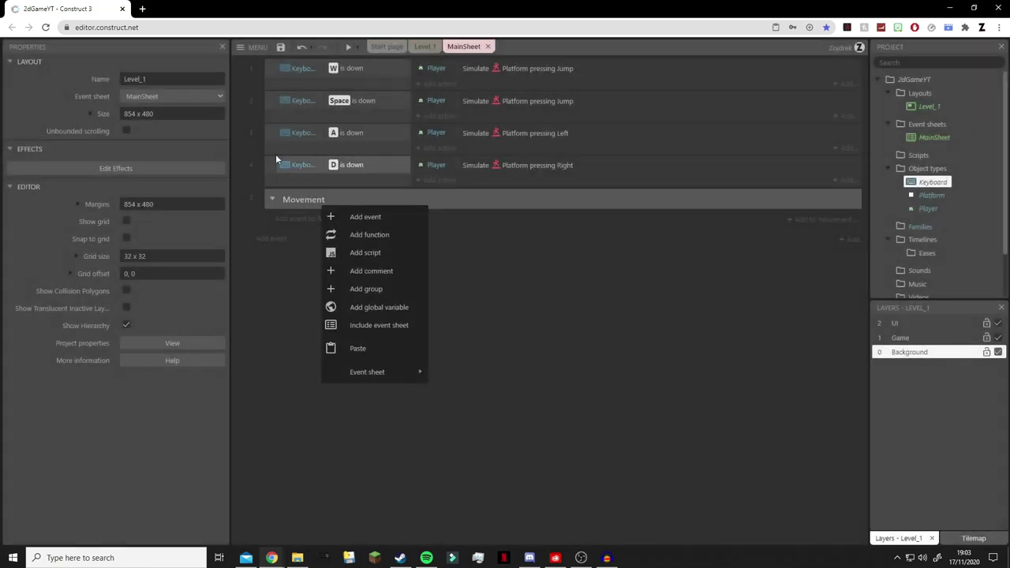
- Move the W, Space, A and D events into the Movement group and collapse it
left_click(268, 78)
left_click(274, 118, "ctrl")
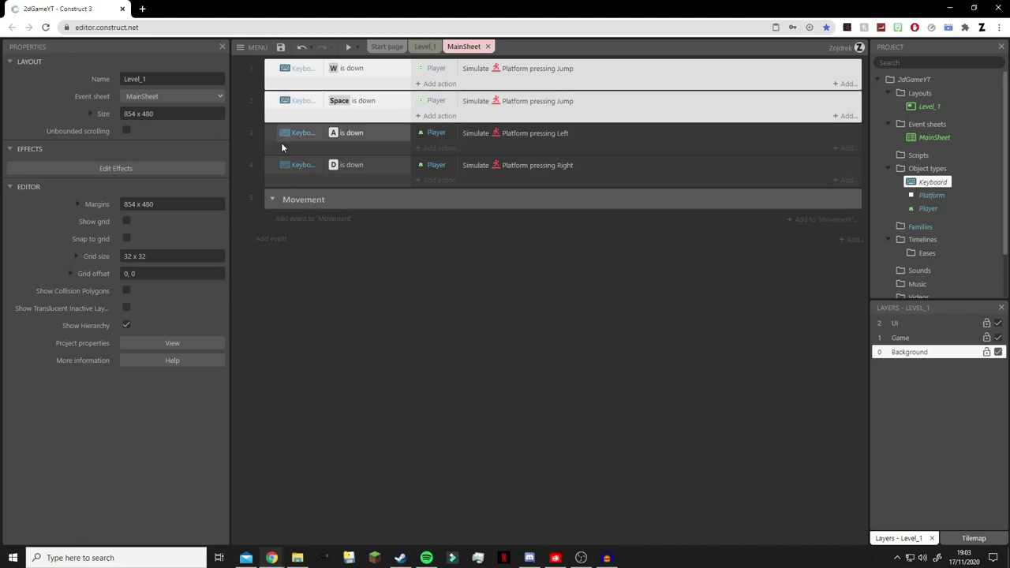
left_click(281, 144, "ctrl")
left_click(310, 178, "ctrl")
left_click_drag(291, 99, 283, 213)
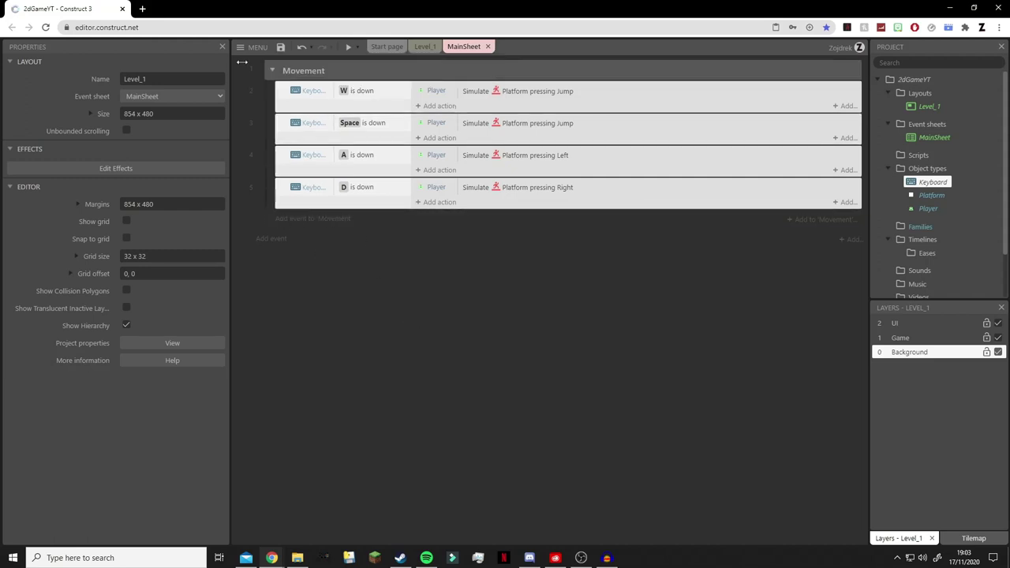
left_click(271, 71)
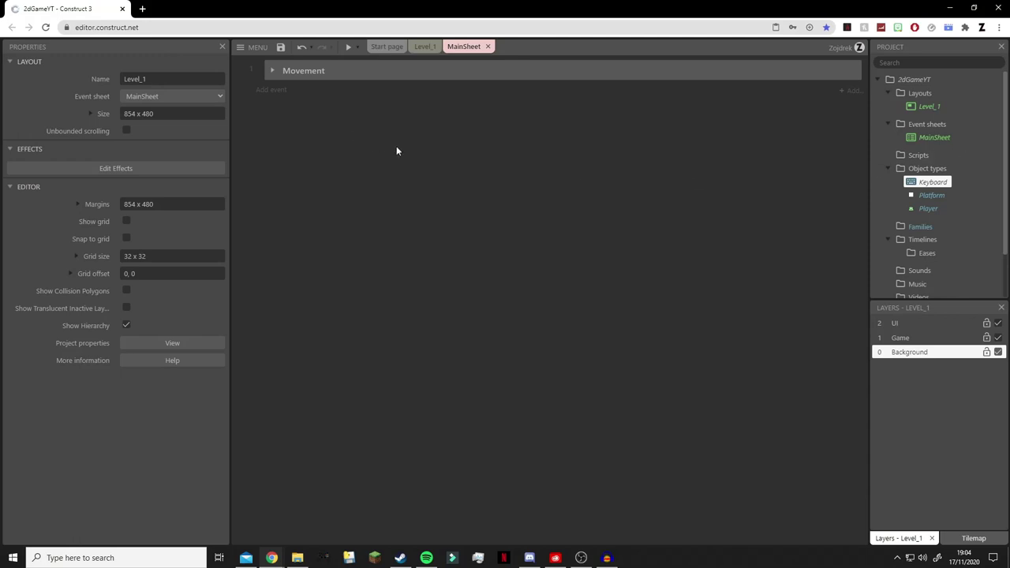
- Return to the Level_1 layout and center the view on the player above the two platforms
left_click(424, 46)
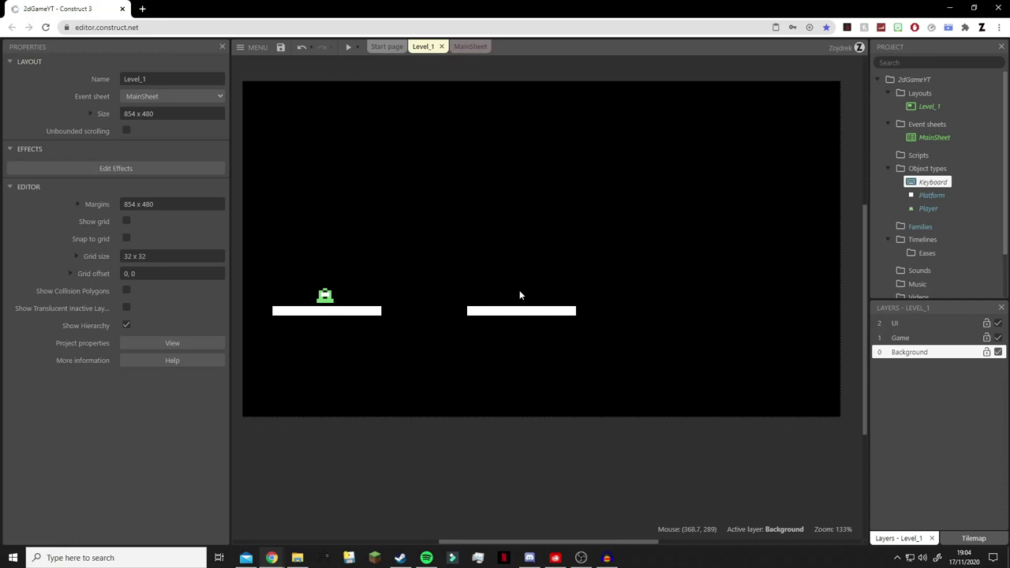
scroll(541, 311, "right", 1, "shift")
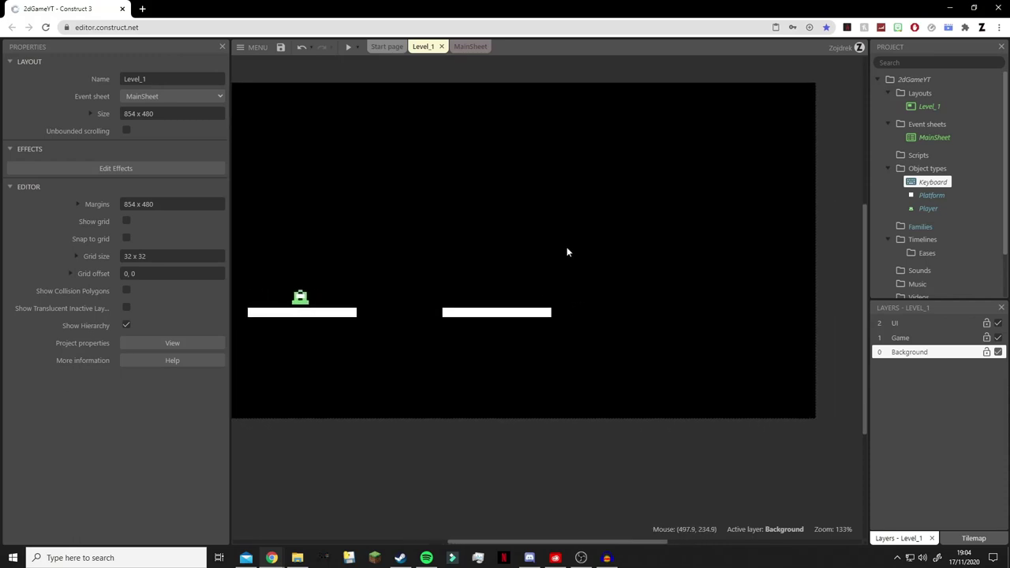
scroll(547, 241, "up", 1)
scroll(525, 334, "down", 2, "ctrl")
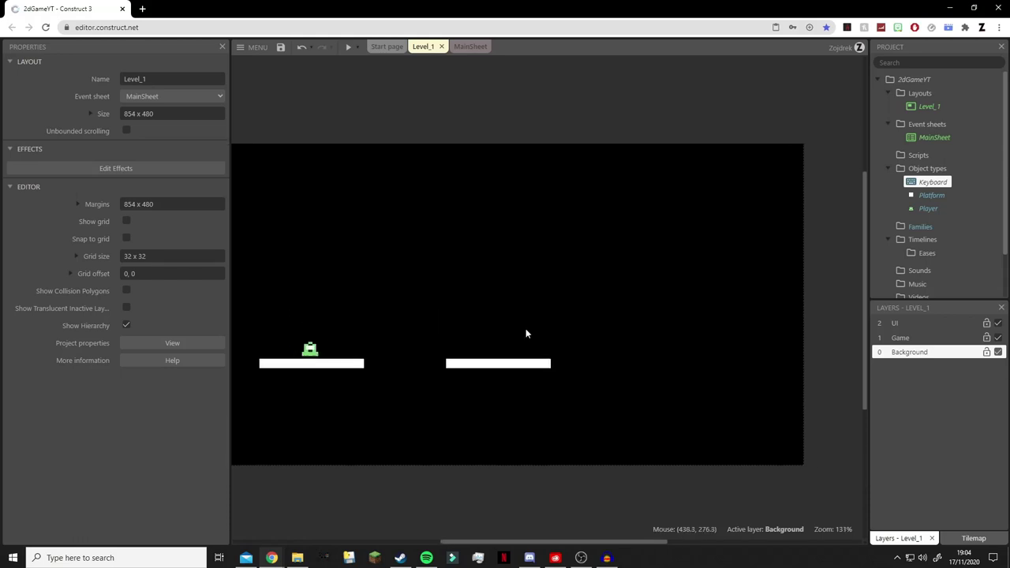
scroll(520, 363, "left", 3, "shift")
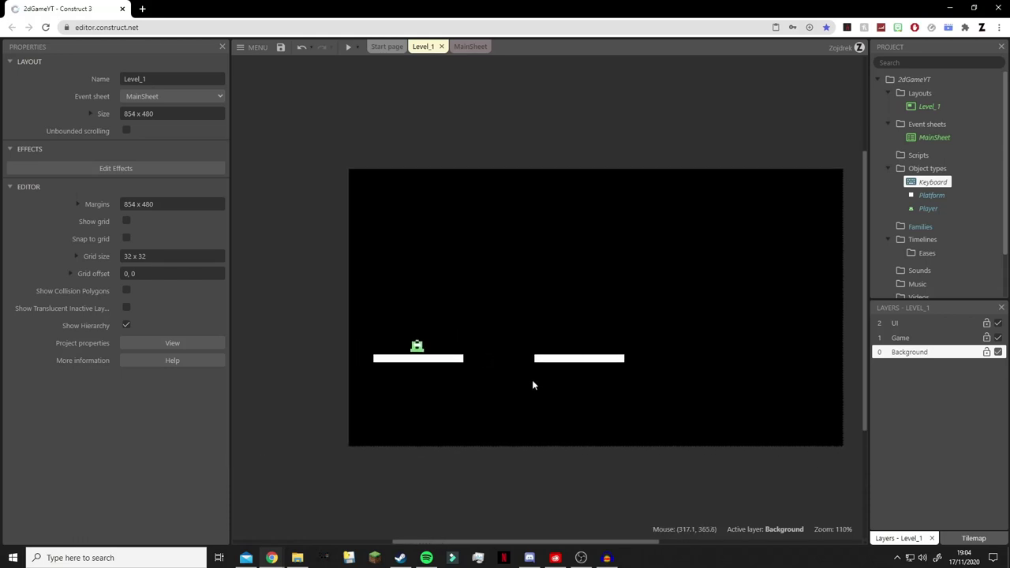